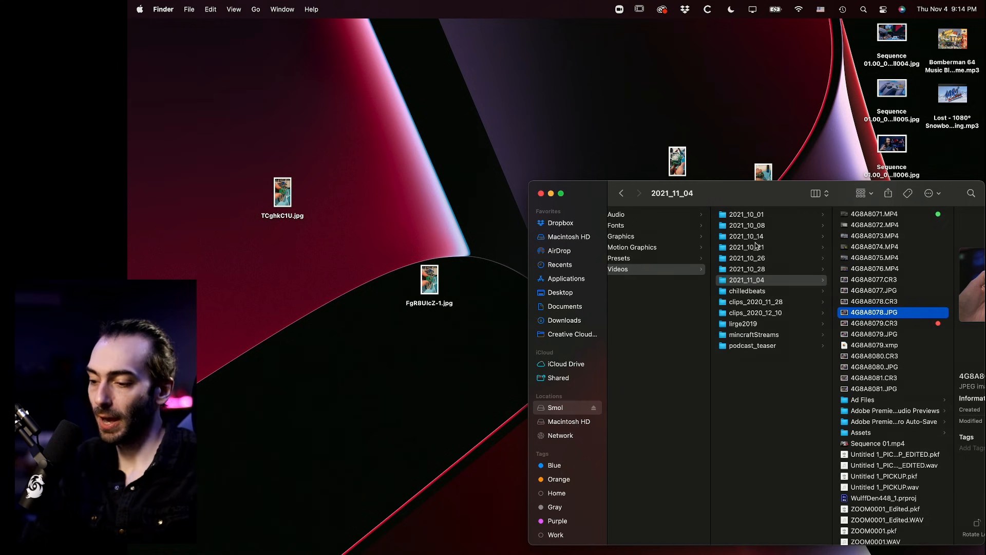
- Browse the 2021_11_04 folder and preview the controller photos 4G8A8077.JPG and 4G8A8078.CR3 at large size
scroll(760, 334, "right", 3)
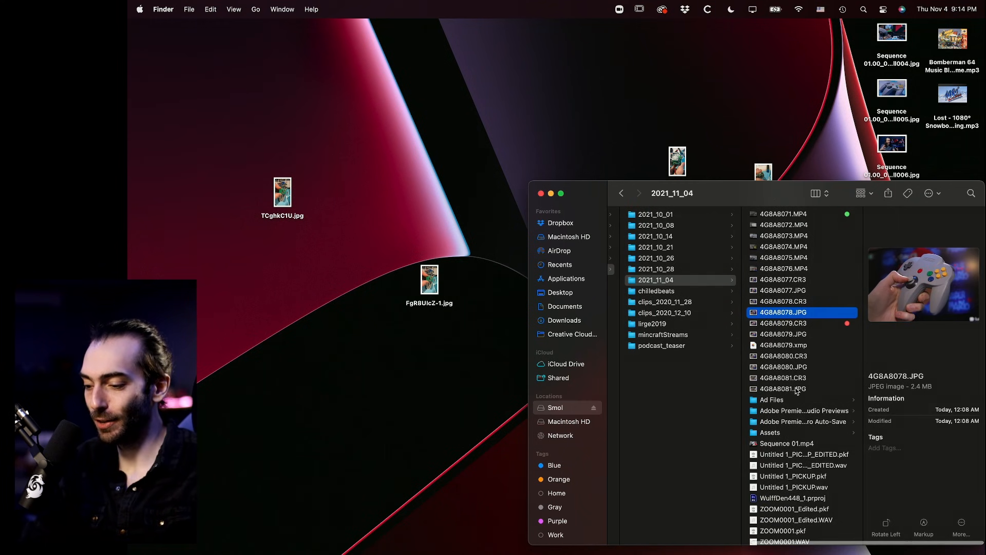
scroll(797, 391, "up", 20)
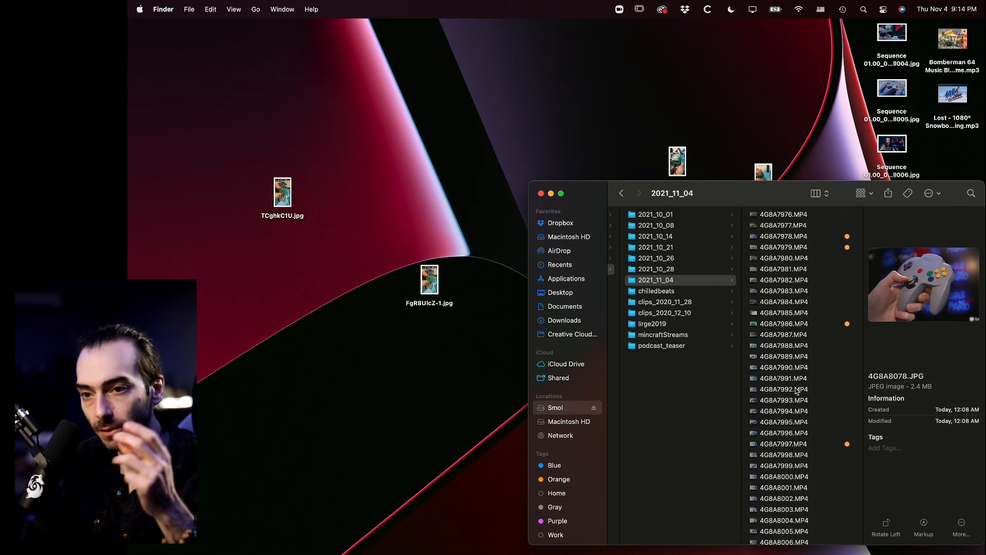
scroll(806, 308, "down", 20)
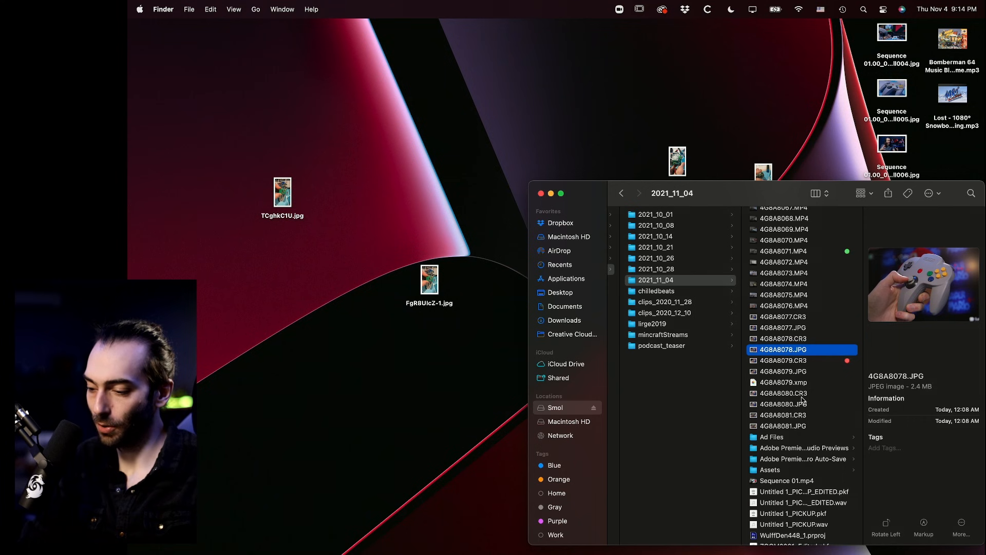
key("Up")
key("Up")
key("Up")
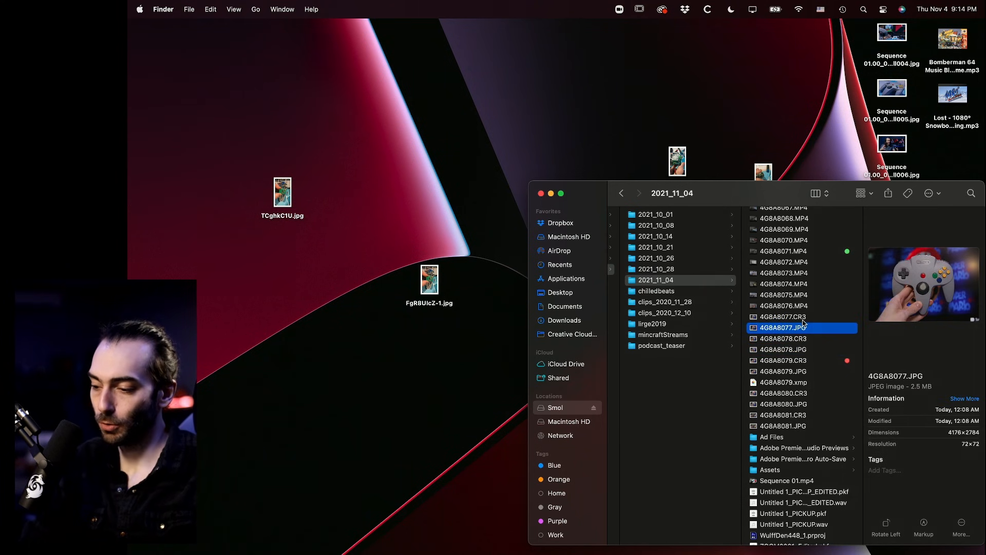
key("Down")
key("space")
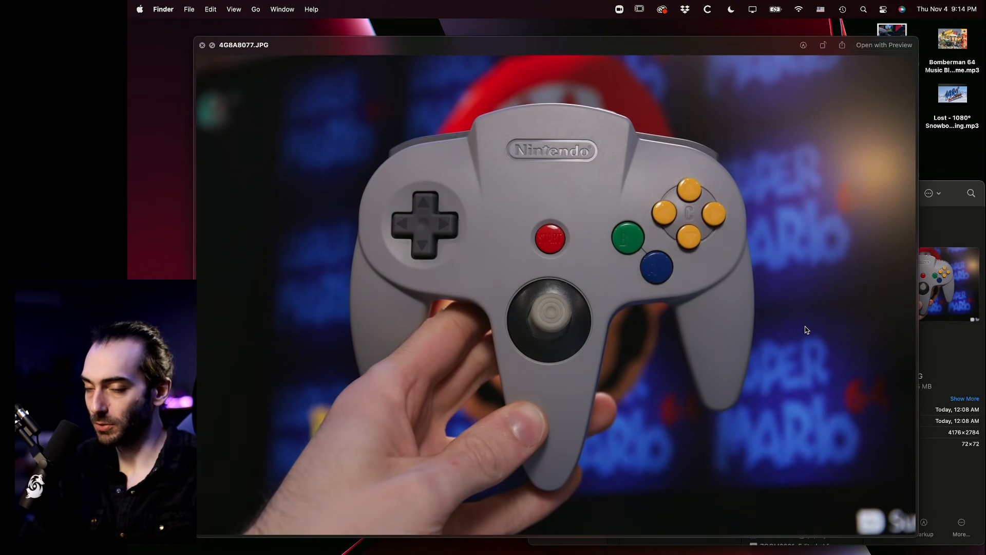
key("Down")
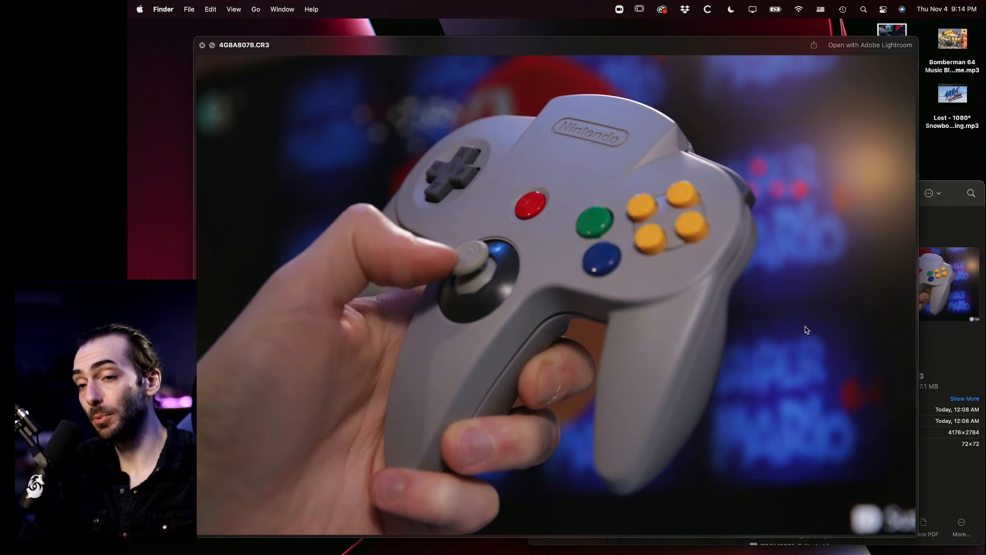
key("Up")
key("space")
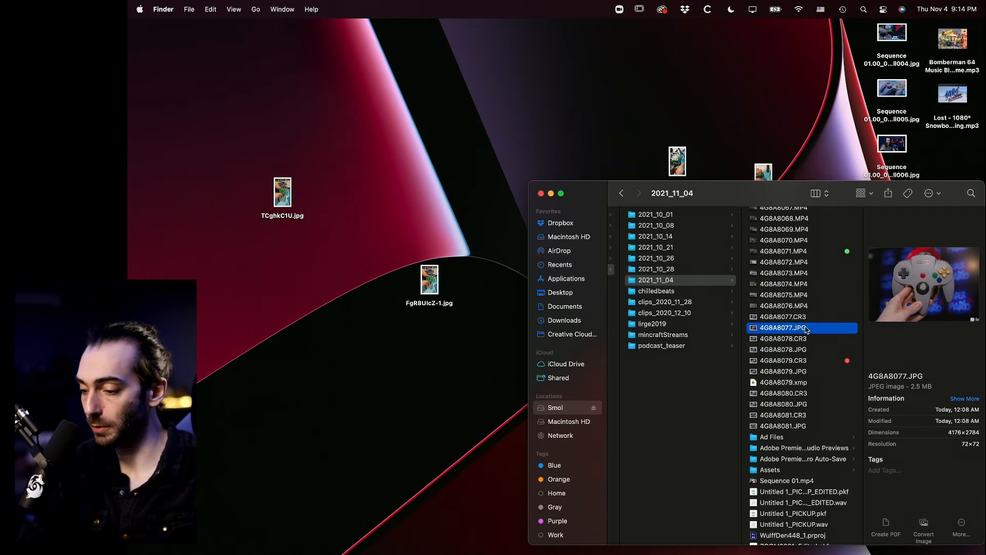
- Preview the series of controller photos from 4G8A8077.JPG through the 4G8A8081 shots to compare the poses
key("space")
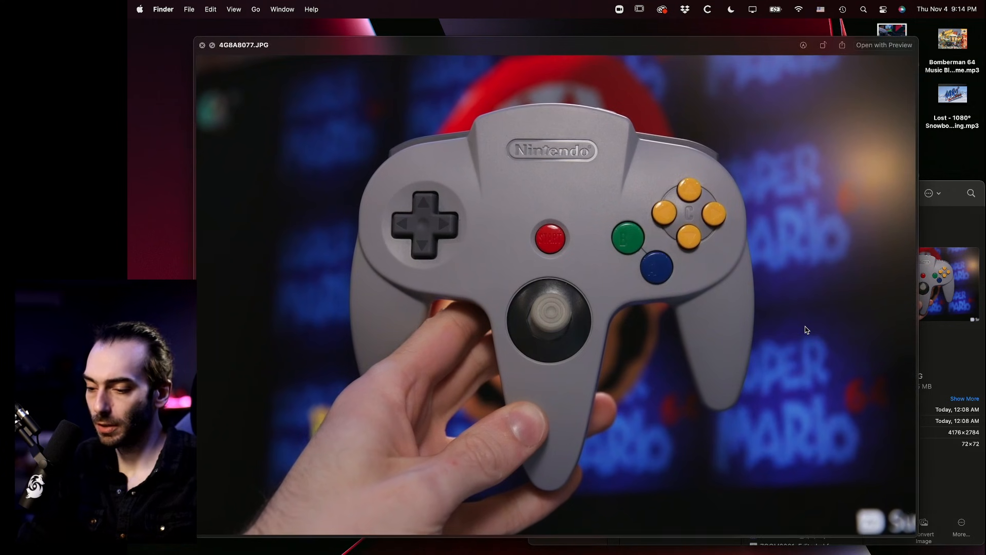
key("Down")
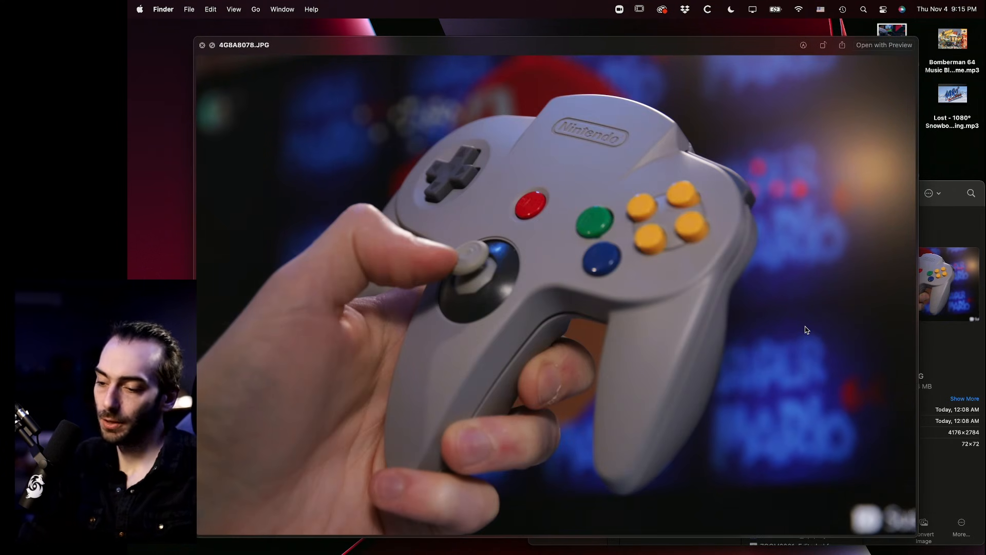
key("Down")
key("space")
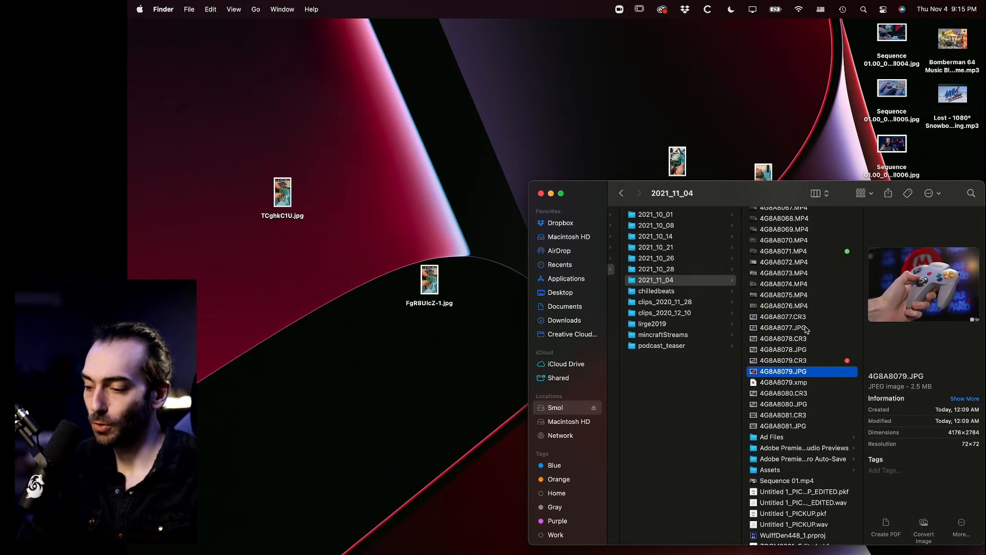
key("space")
key("Down")
key("Down")
key("Down")
key("Down")
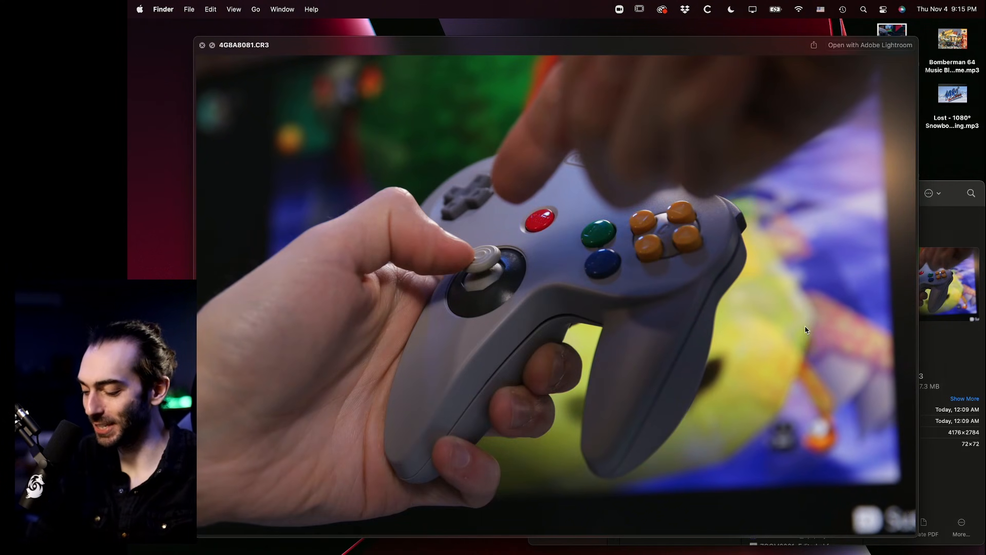
key("Down")
key("space")
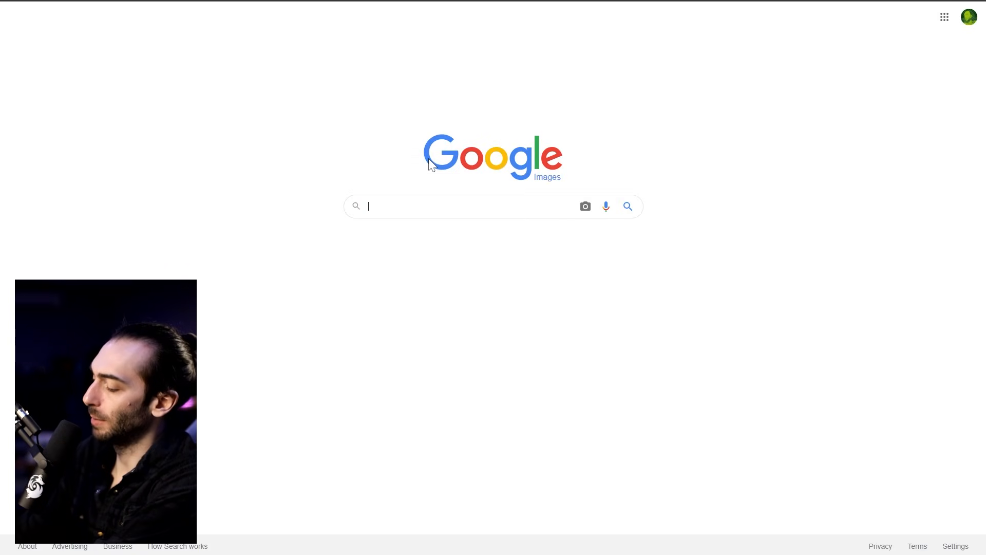
- Search Google Images for "light burst" and look through the results for background ideas
type("ight burst")
key("Return")
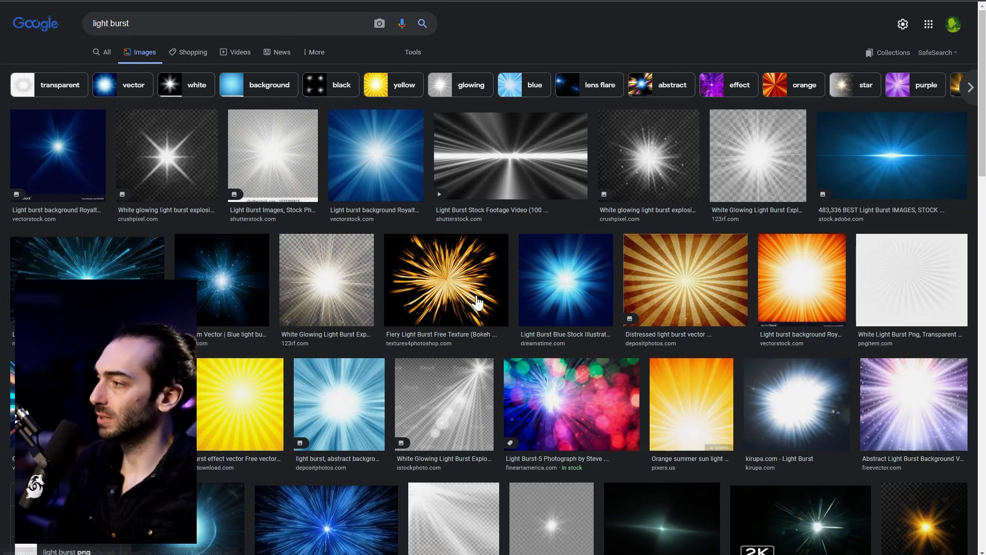
scroll(431, 163, "down", 3)
scroll(288, 310, "down", 1)
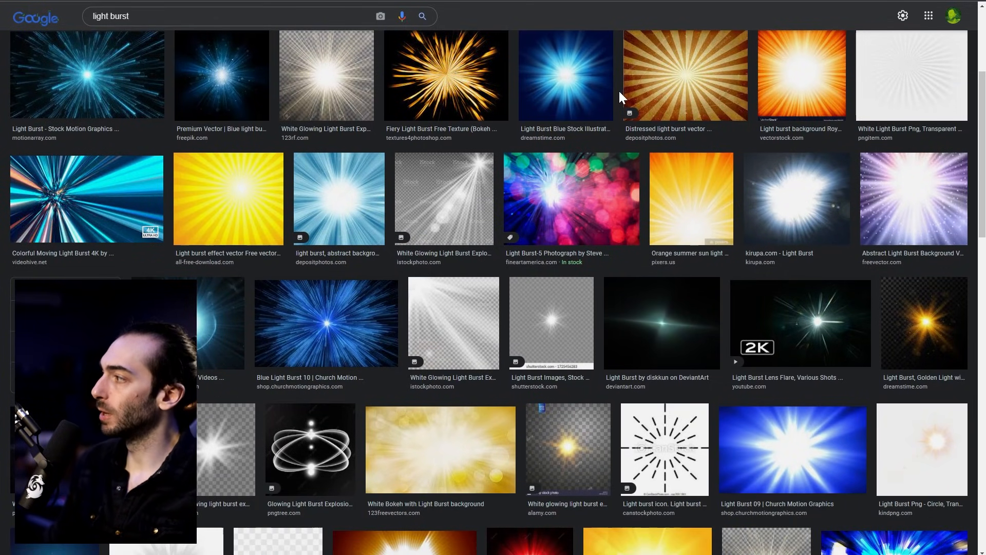
left_click(650, 343)
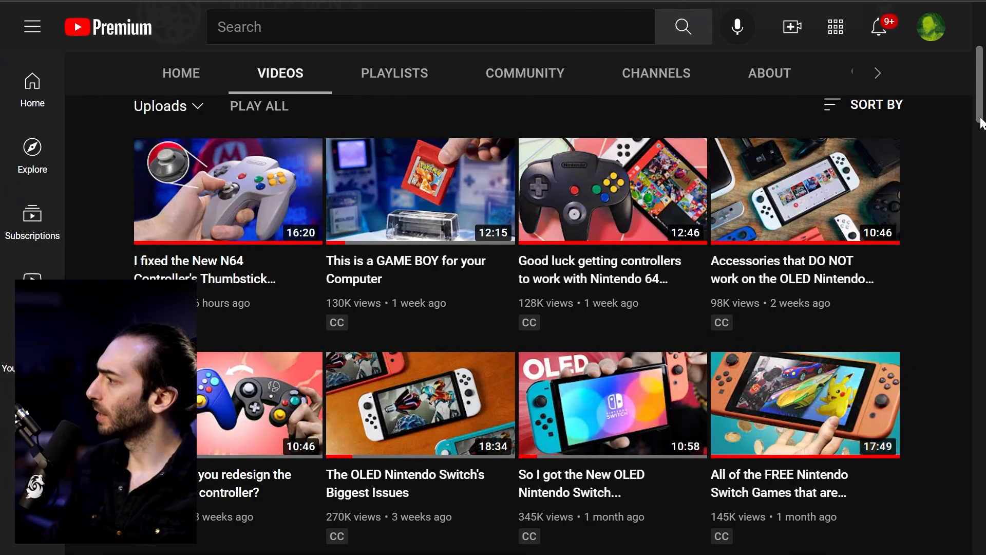
- Compare the thumbnail styles of the recent uploads on the YouTube channel's videos page
scroll(982, 131, "down", 1)
left_click_drag(981, 131, 981, 254)
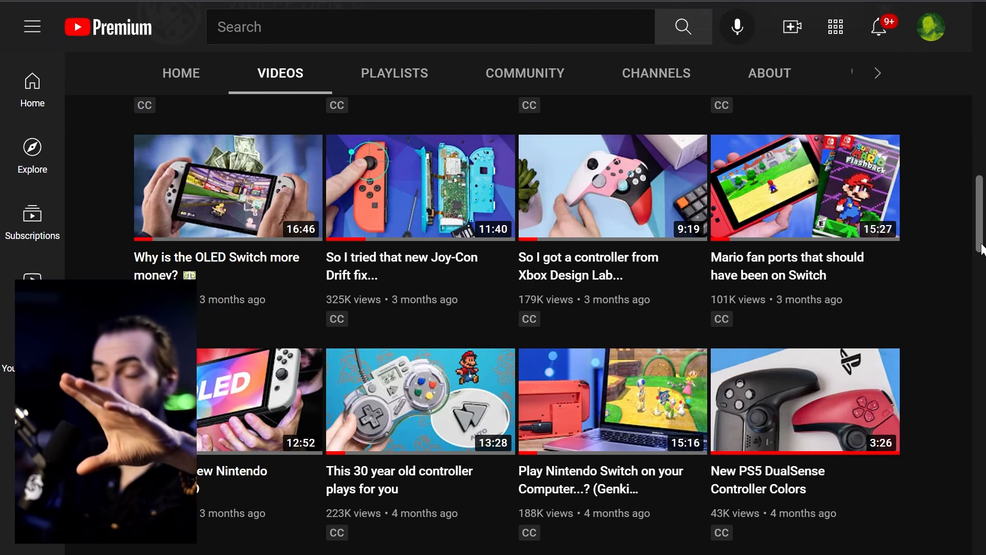
mouse_move(314, 172)
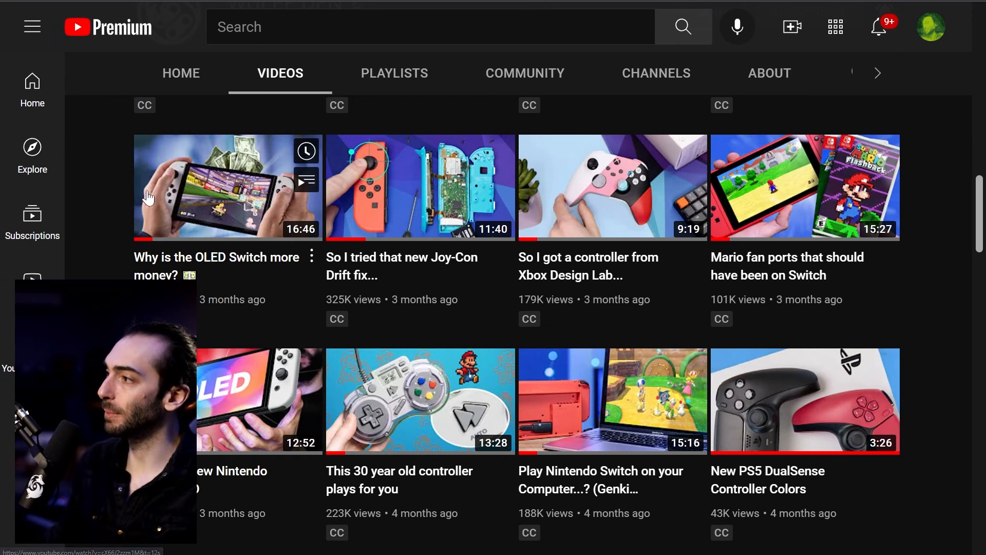
scroll(315, 172, "down", 6)
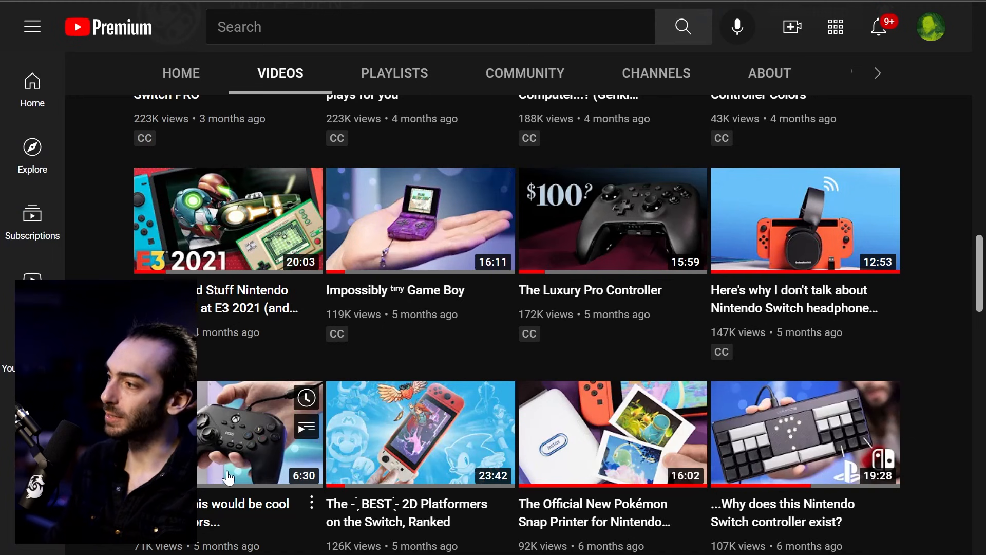
left_click_drag(980, 294, 981, 161)
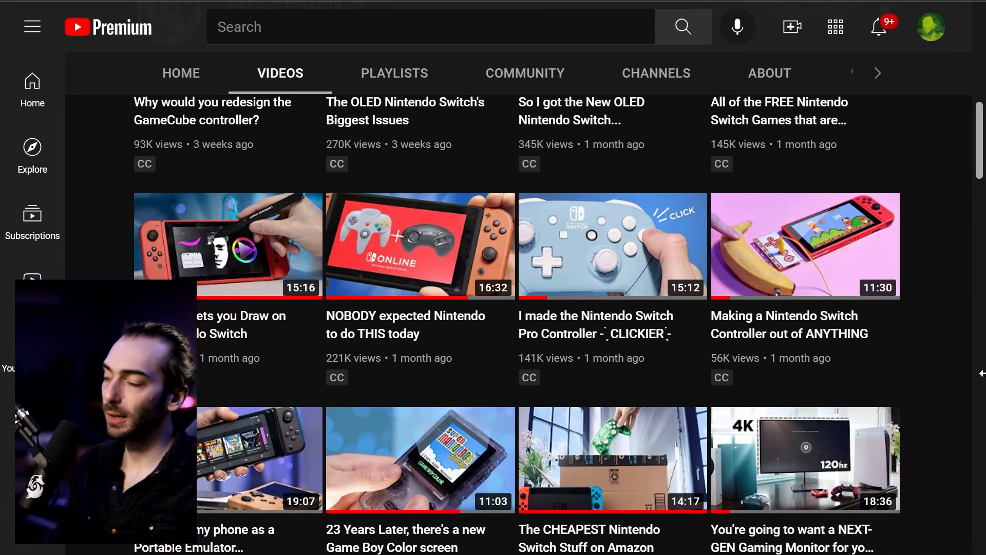
mouse_move(821, 220)
scroll(202, 88, "up", 6)
mouse_move(282, 297)
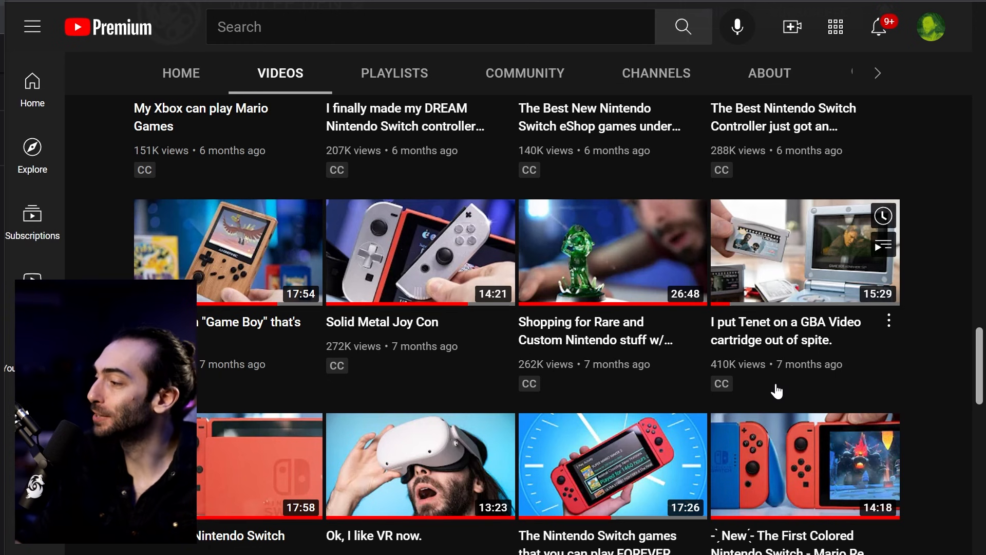
- Examine the channel's older video thumbnails from about eight months back, working up to the recent ones
scroll(565, 411, "down", 4)
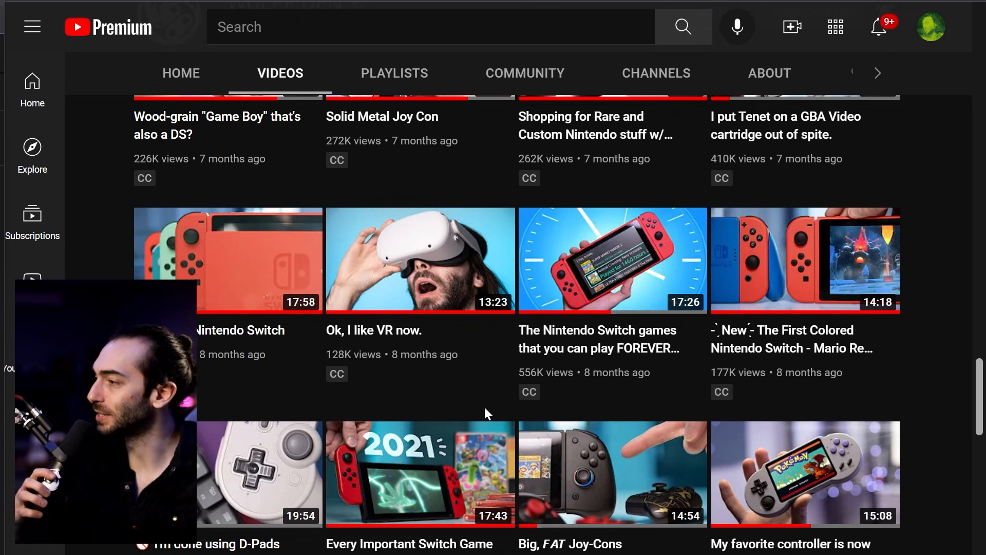
scroll(487, 411, "up", 7)
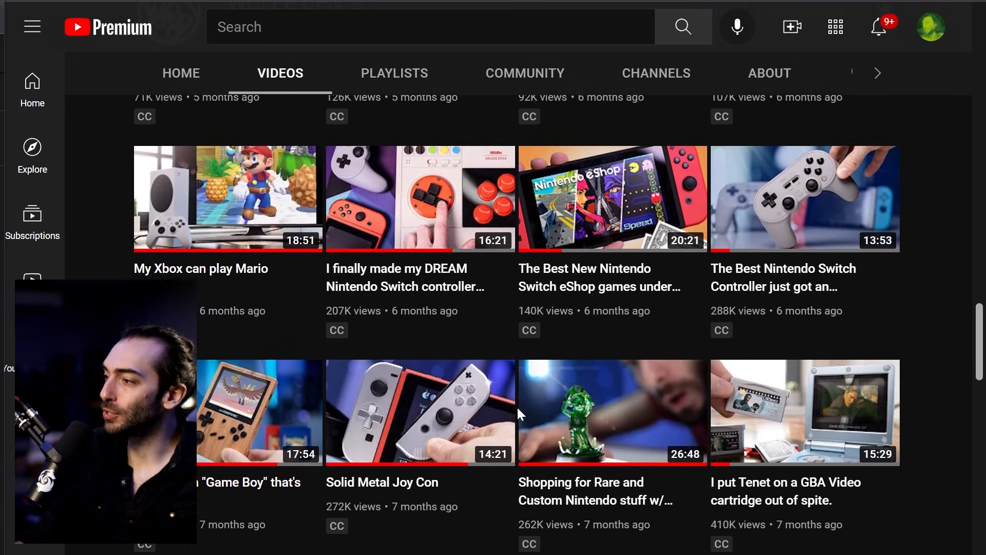
scroll(517, 406, "up", 10)
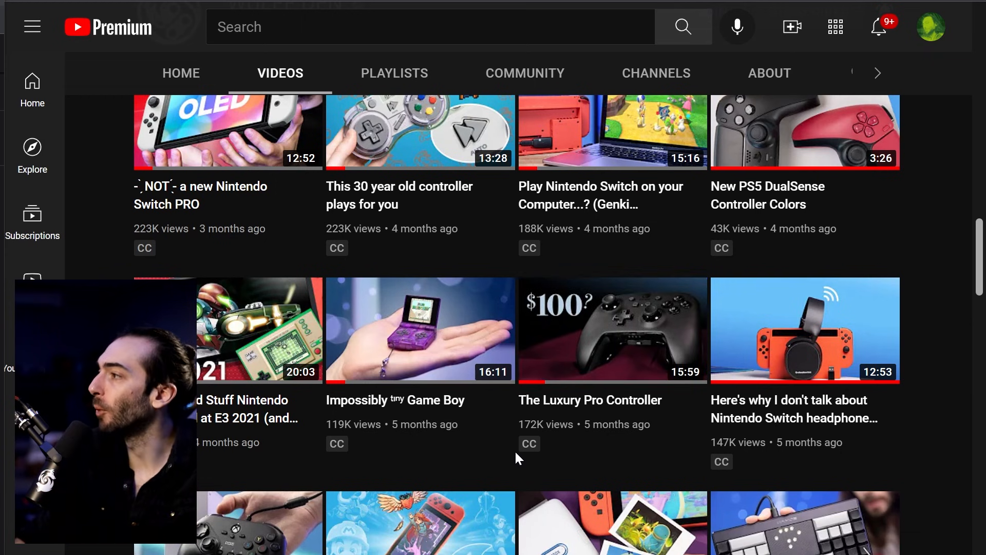
scroll(515, 450, "up", 9)
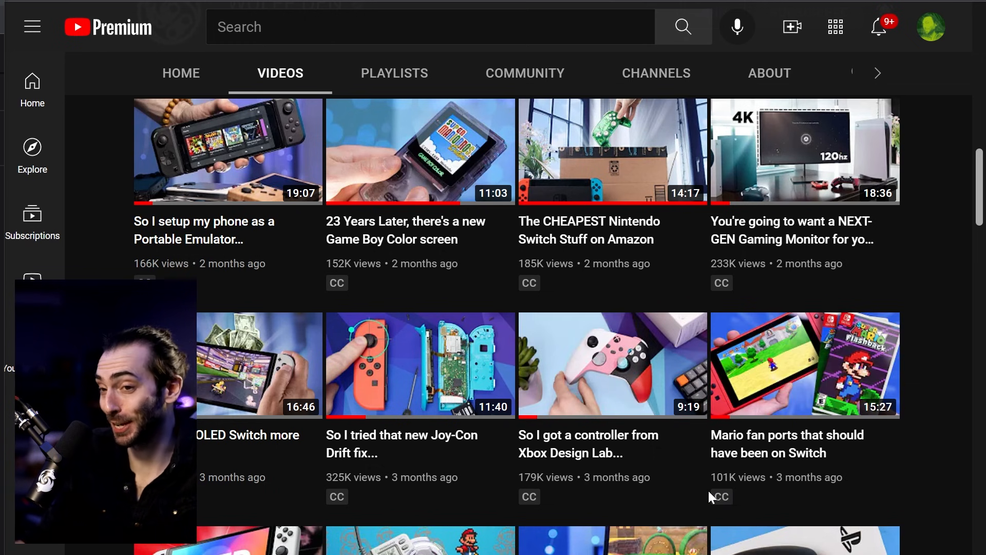
scroll(708, 492, "up", 5)
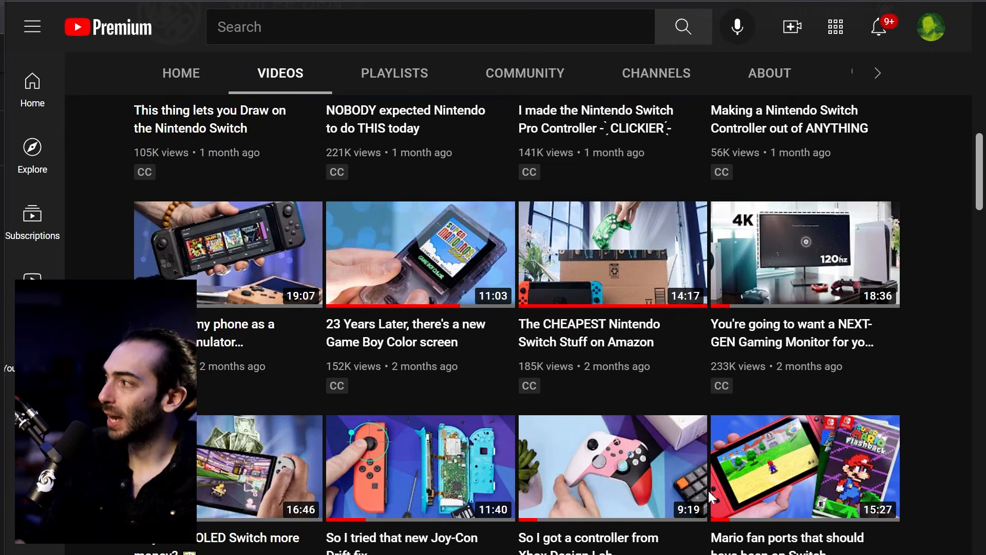
scroll(707, 491, "up", 3)
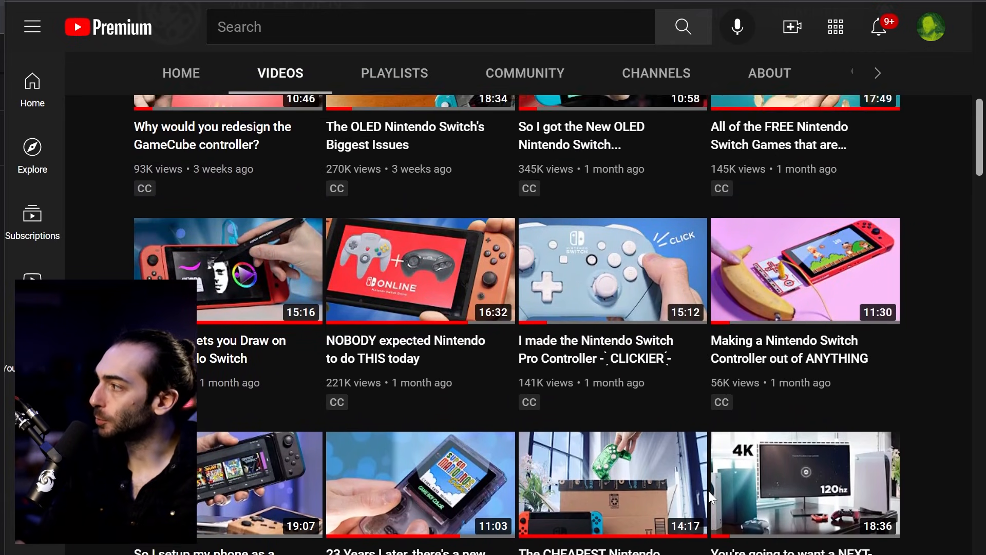
scroll(707, 489, "down", 5)
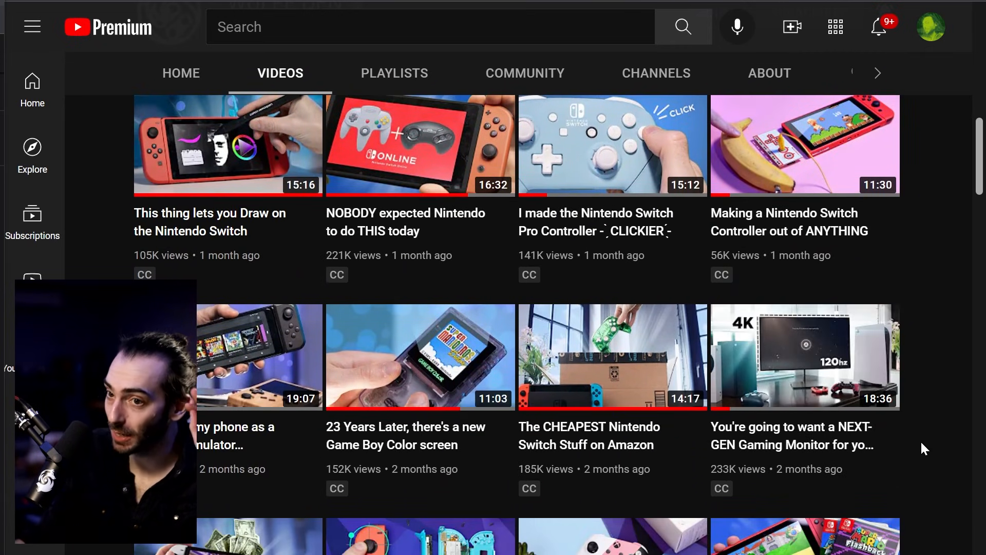
scroll(921, 440, "up", 3)
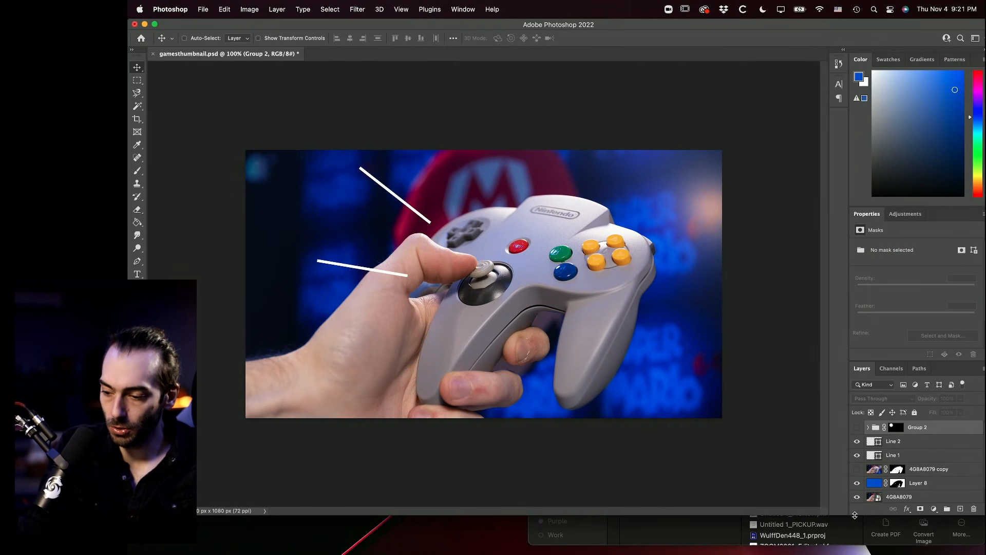
- Switch to Photoshop, make the window taller, and select the 4G8A8079 layer with all other layers hidden
left_click_drag(855, 514, 852, 542)
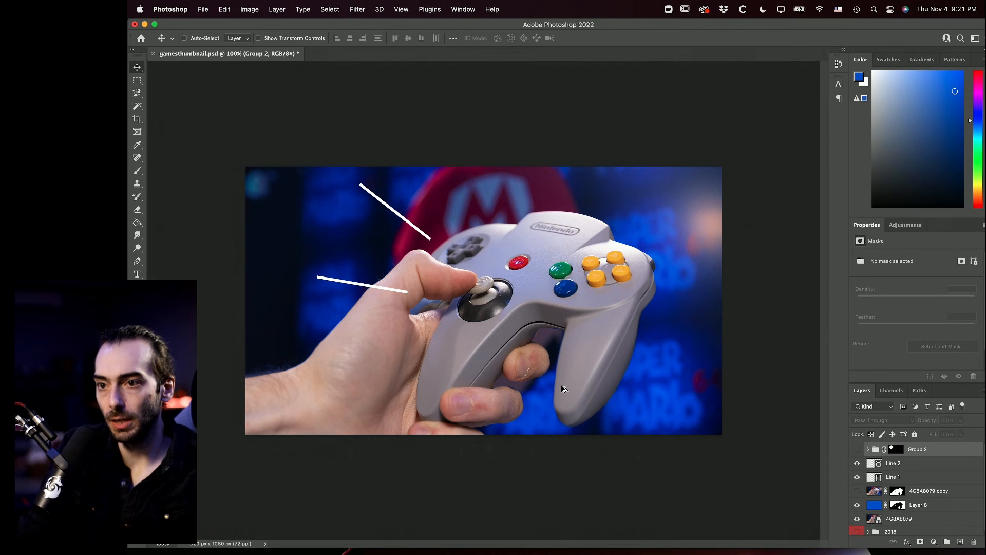
scroll(560, 384, "up", 3)
left_click(857, 518, "alt")
left_click(889, 519)
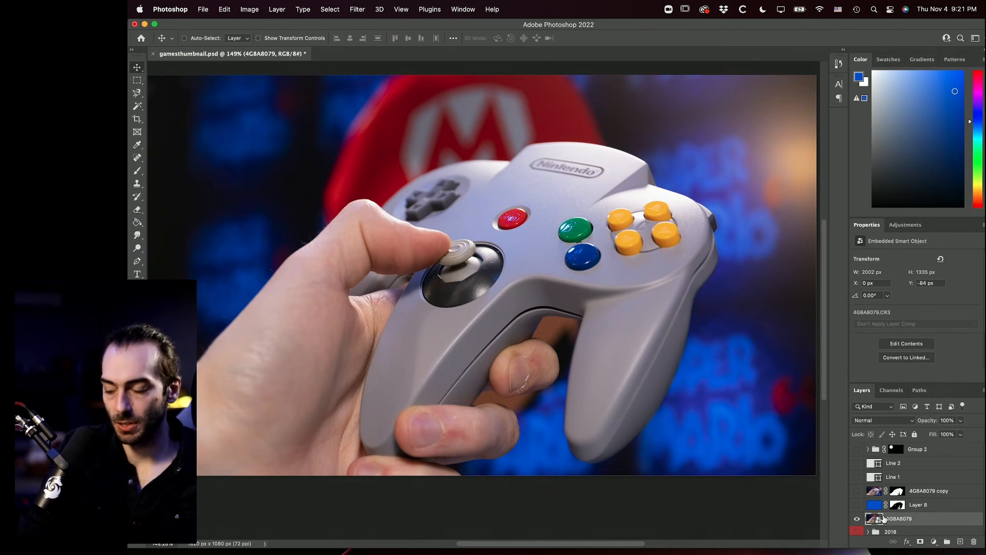
- Try scaling the 4G8A8079 photo down to about 162% so its full height fits the canvas
key("super+t")
key("super+0")
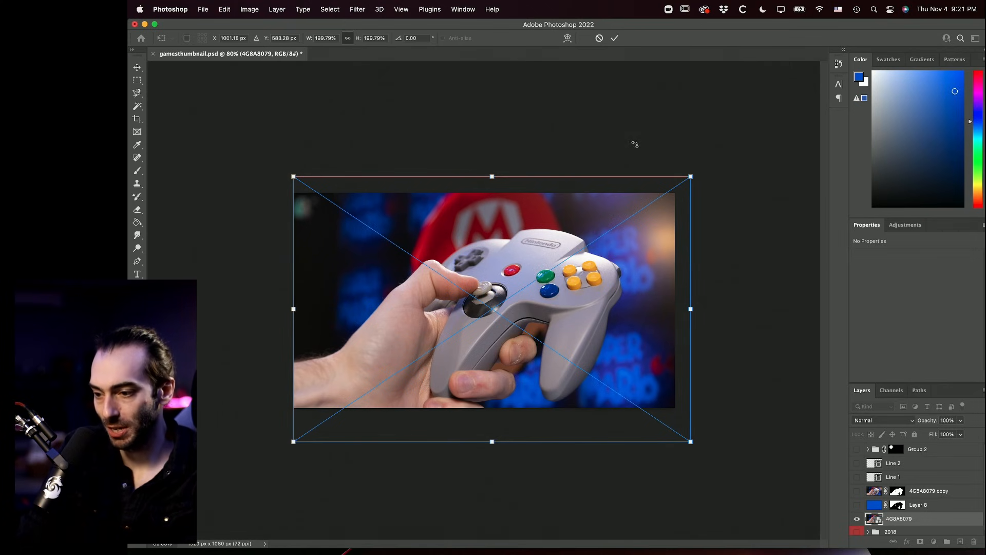
left_click_drag(690, 177, 647, 219)
left_click_drag(344, 210, 319, 193)
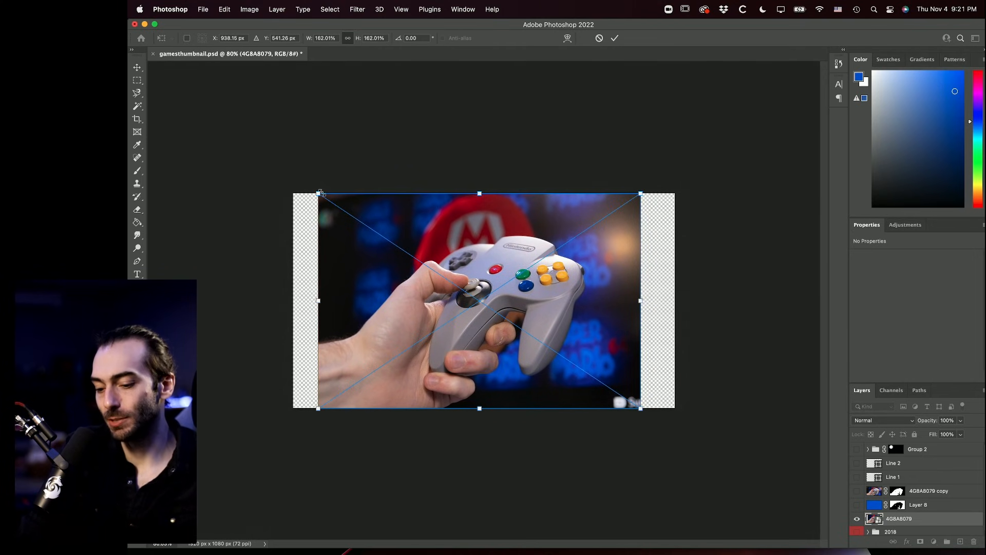
key("Escape")
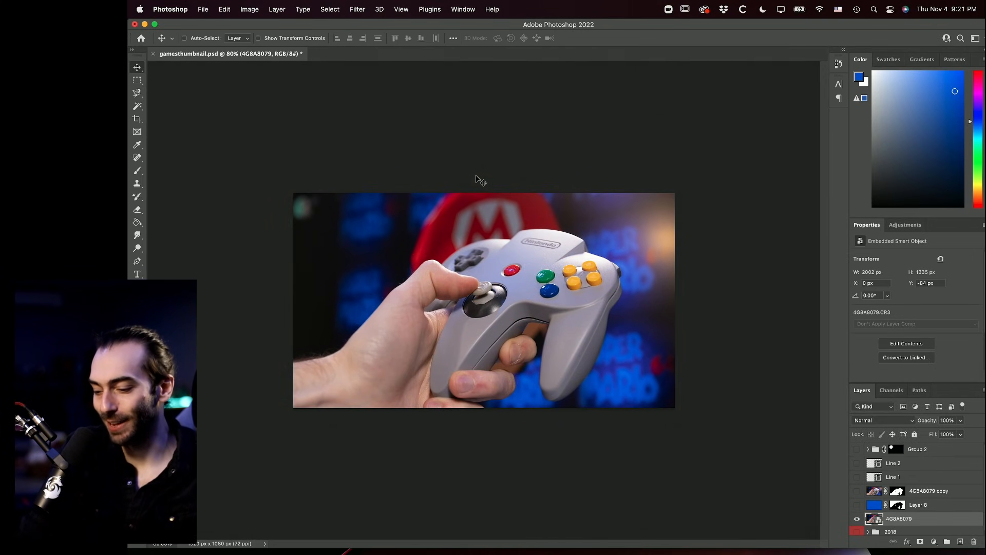
- Show the canvas guides, hide the 4G8A8079 photo layer, and show the 2018 group
key("super+semicolon")
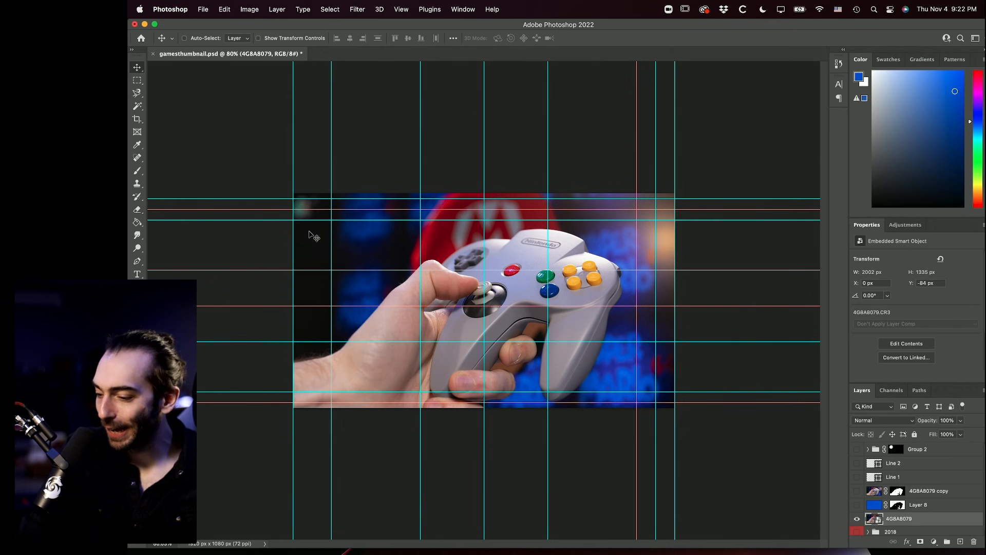
scroll(905, 503, "down", 1)
left_click(855, 516)
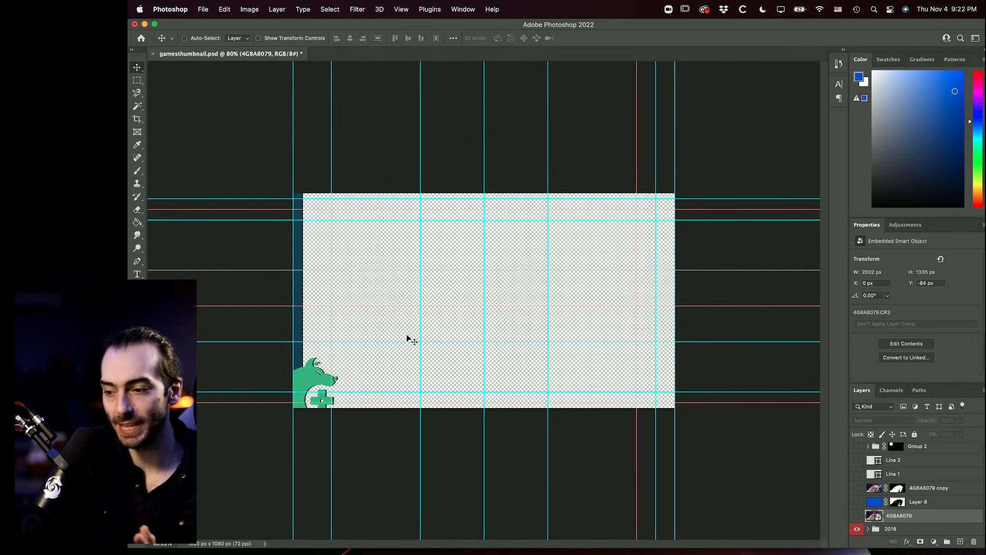
- Hide the 2018 group and the canvas guides, and show Group 2 with its contents expanded
left_click(857, 527)
key("super+semicolon")
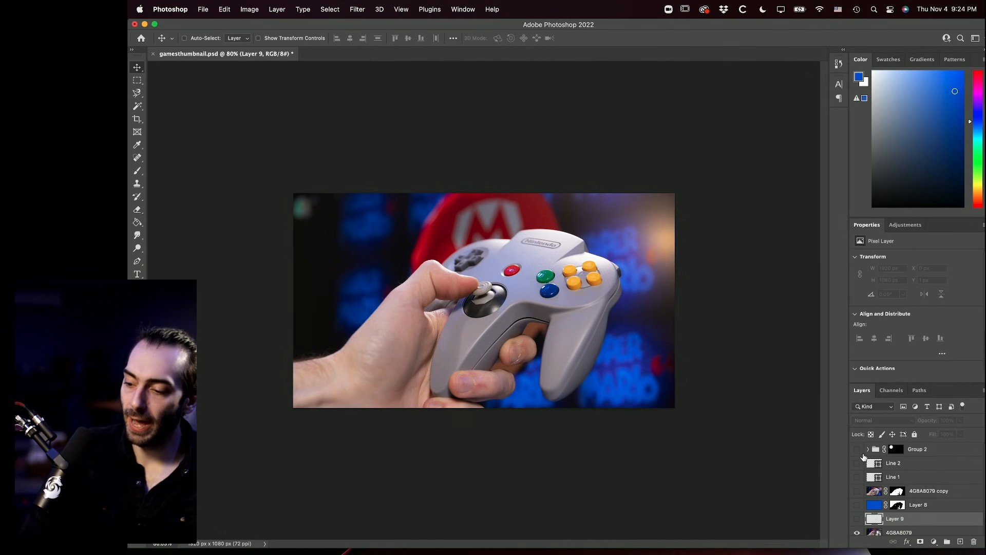
left_click(857, 449)
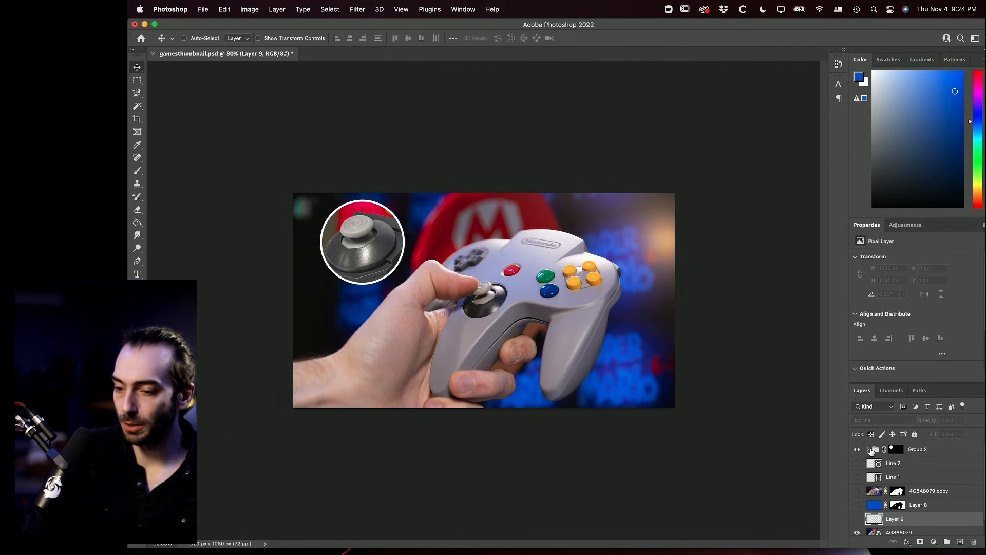
left_click(869, 449)
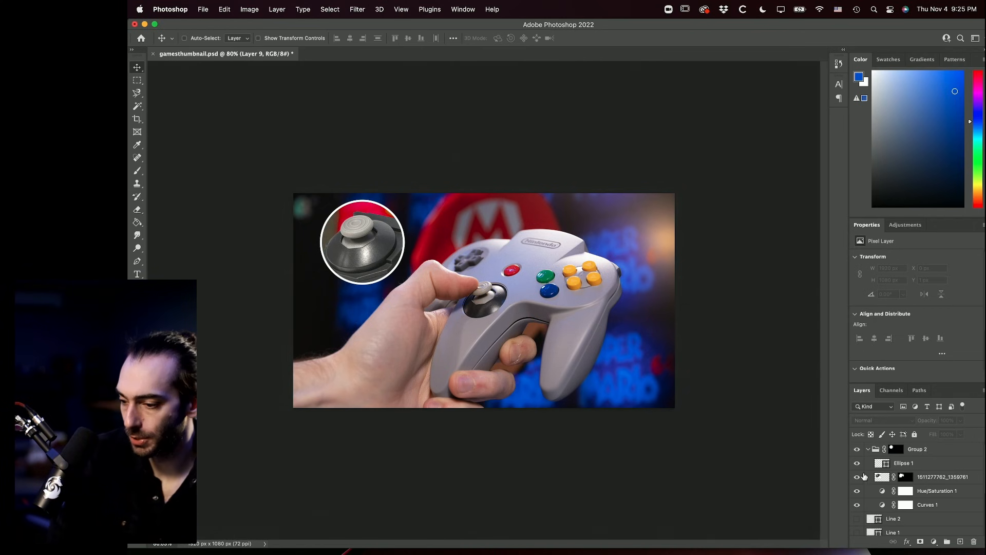
- Try moving the unmasked joystick image out of hidden Group 2 and erasing its white background with the Magic Wand tool
left_click(857, 449)
left_click_drag(887, 477, 892, 447)
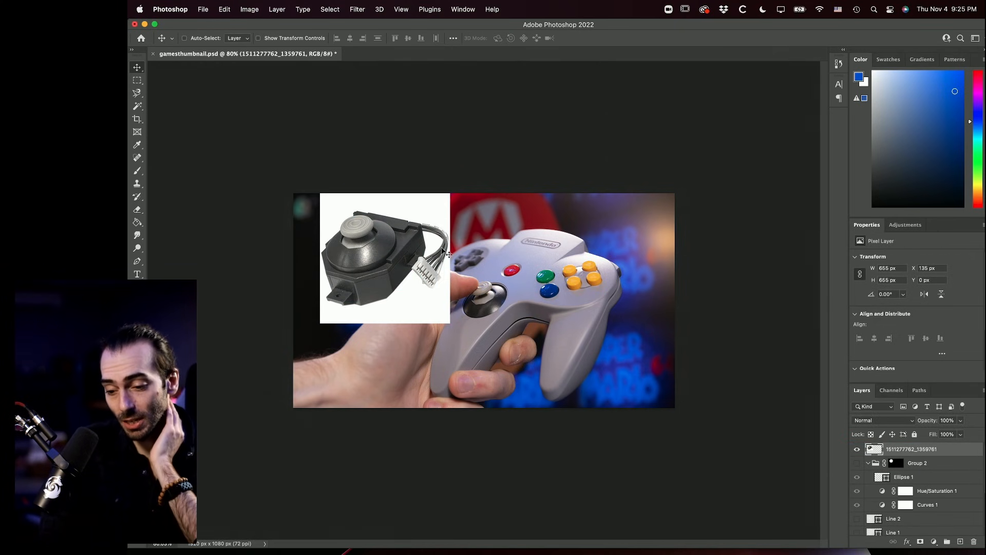
key("w")
left_click(430, 206)
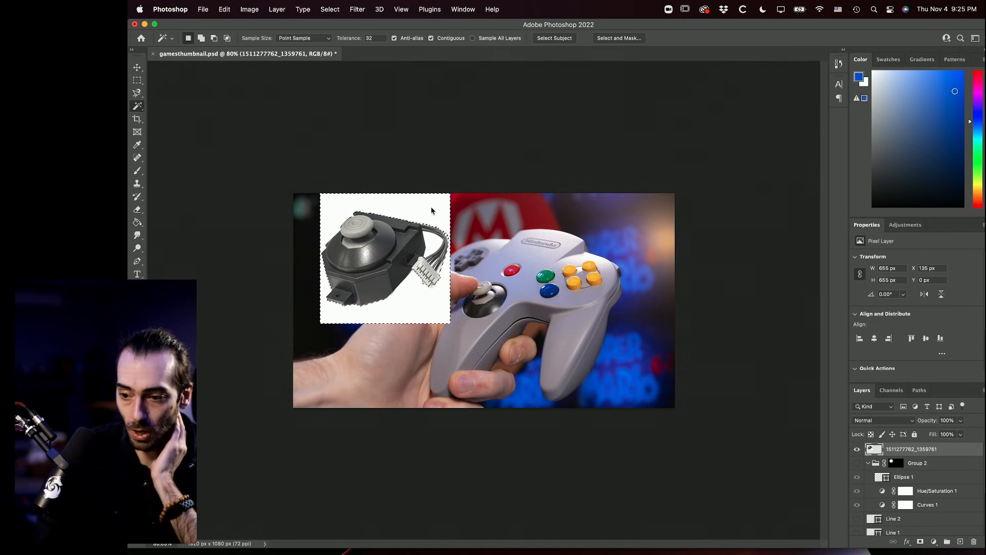
key("BackSpace")
key("super+z")
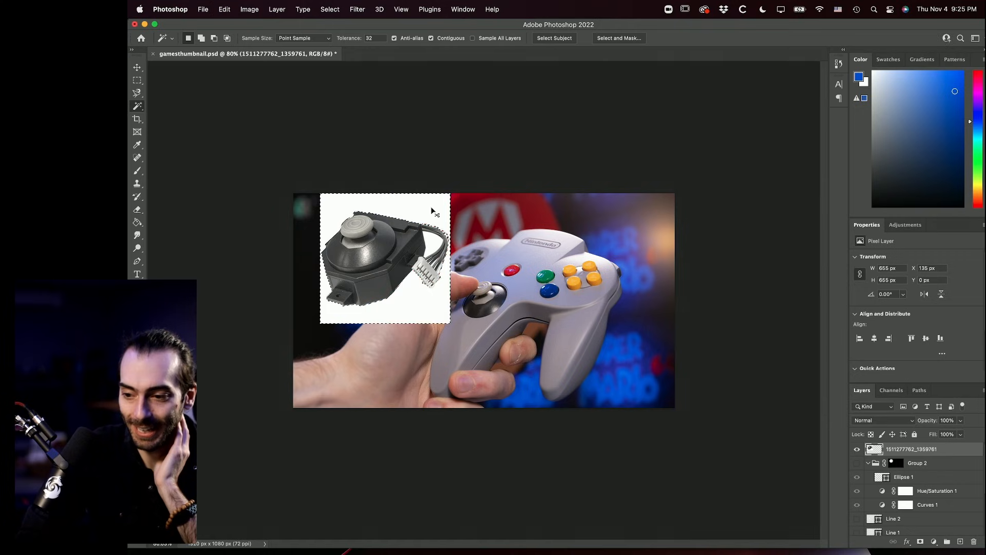
key("super+d")
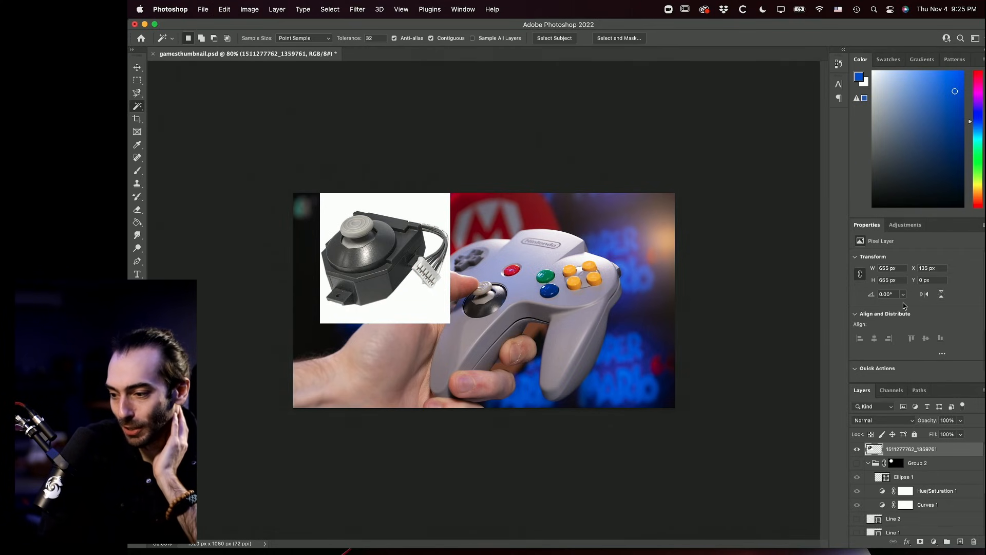
- Try Remove Background on the joystick image, and undo back to its original masked layer inside Group 2
left_click(901, 326)
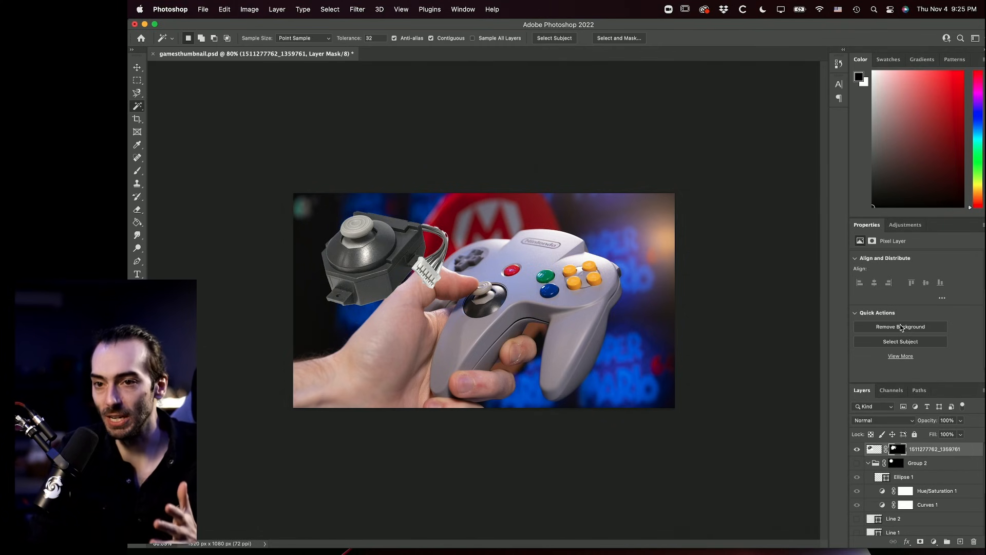
key("v")
key("b")
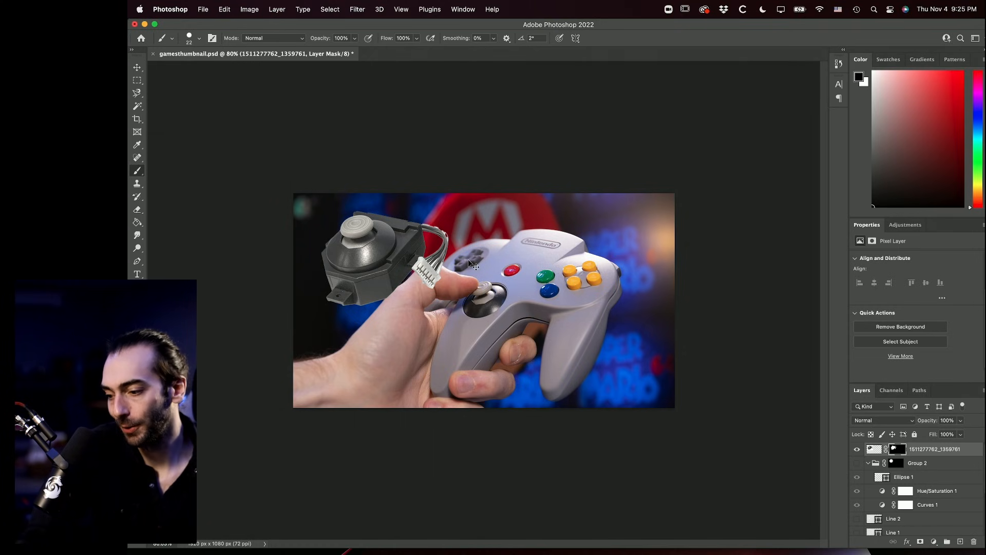
key("super+z")
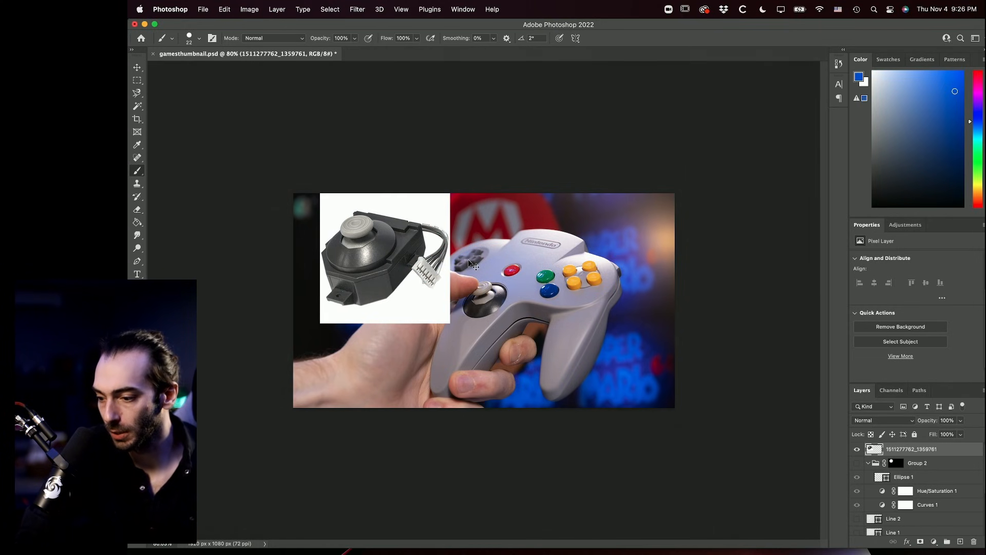
key("super+shift+z")
key("super+shift+z")
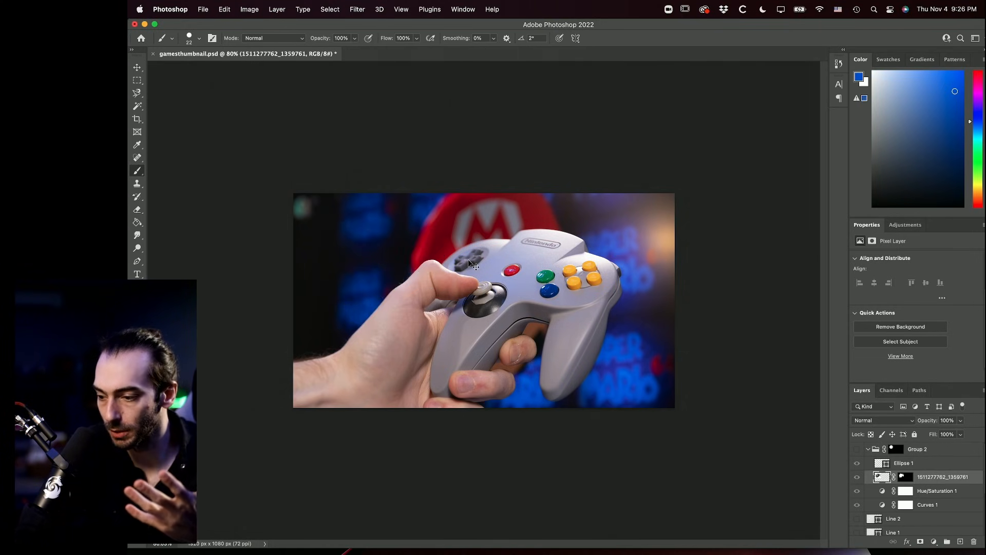
- Move the joystick image and the Ellipse 1 ring out of Group 2 and back into it to compare its circular mask
left_click_drag(923, 473, 930, 446)
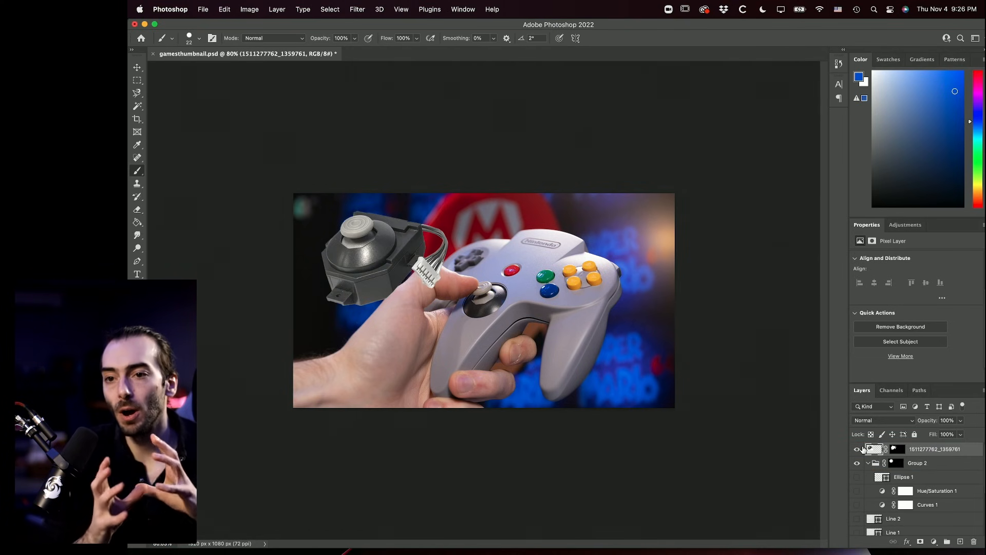
left_click_drag(906, 477, 905, 445)
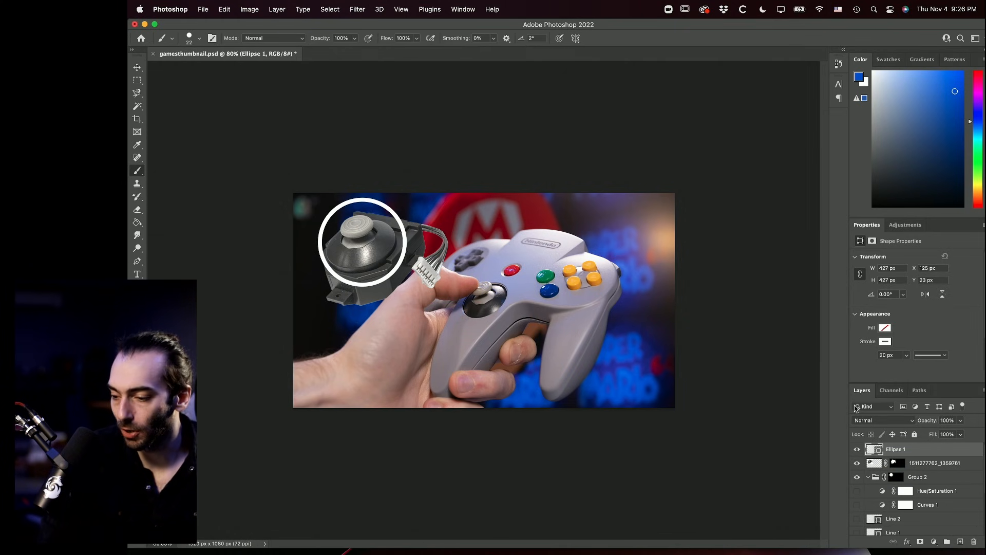
left_click(870, 450, "super")
key("super+z")
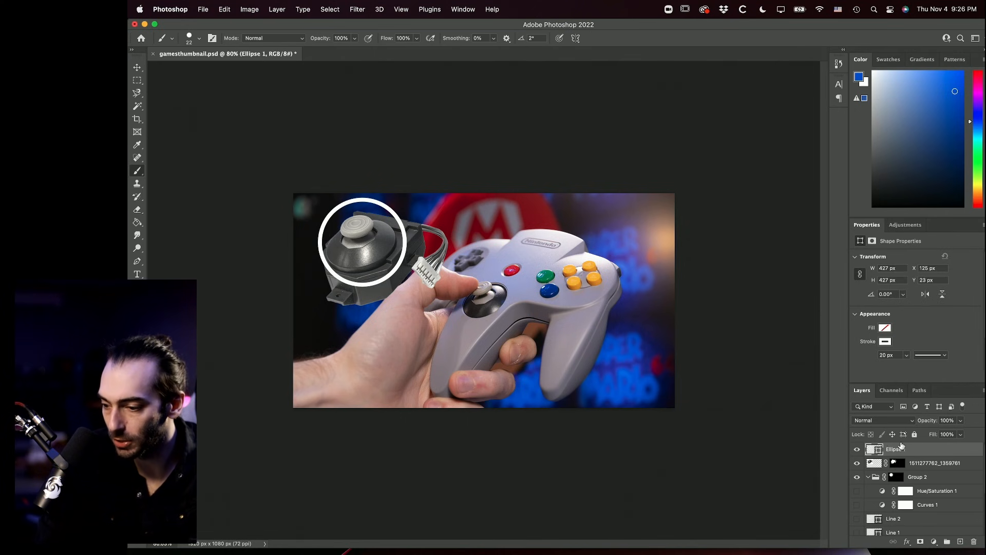
left_click_drag(913, 479, 916, 461)
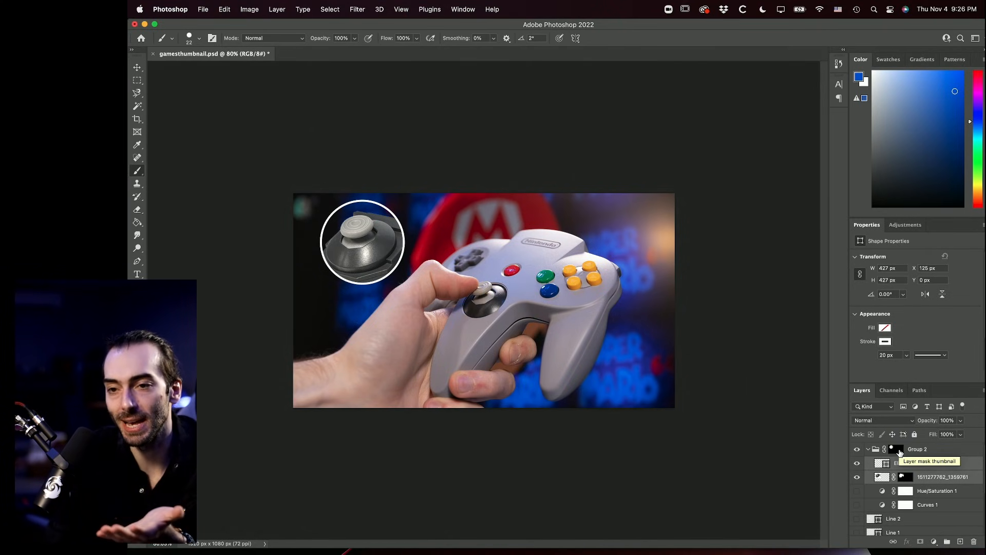
- Show the Hue/Saturation 1 and Curves 1 adjustment layers in Group 2 and open their settings
scroll(861, 484, "down", 1)
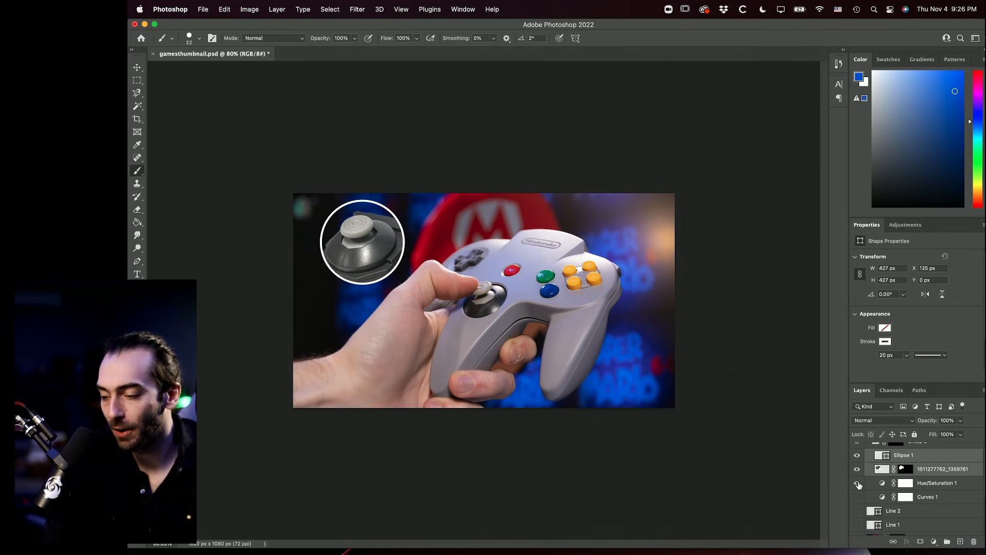
left_click_drag(858, 484, 858, 497)
left_click(904, 486)
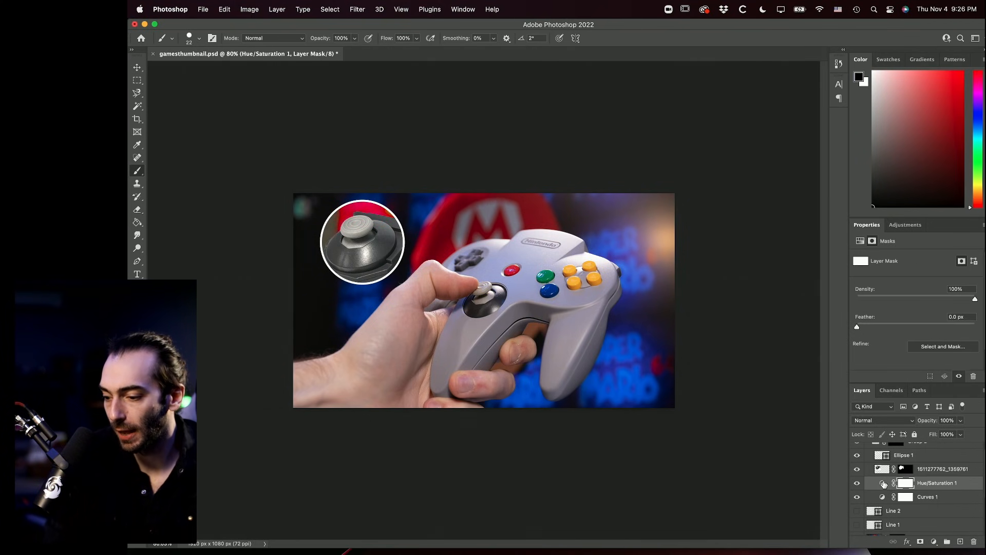
left_click(883, 497)
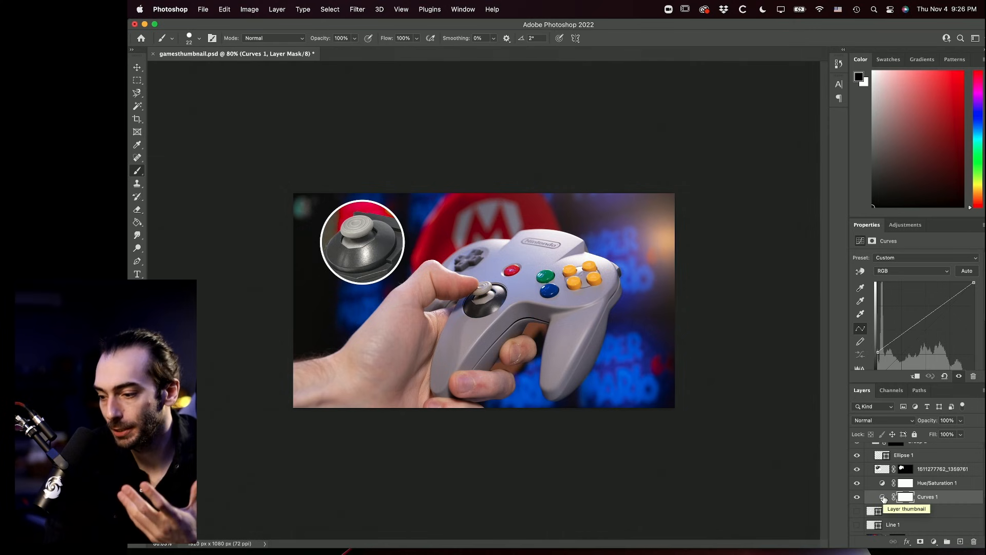
left_click(883, 484)
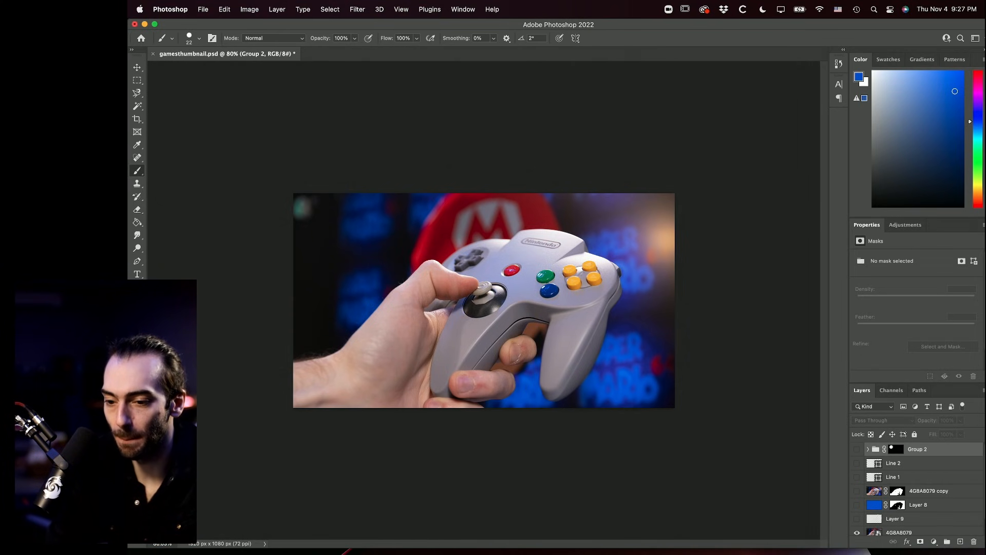
- Draw a red triangle about 307 × 251 px near the thumb and a red rectangle about 508 px wide over the controller's top
left_click(137, 299)
left_click(175, 319)
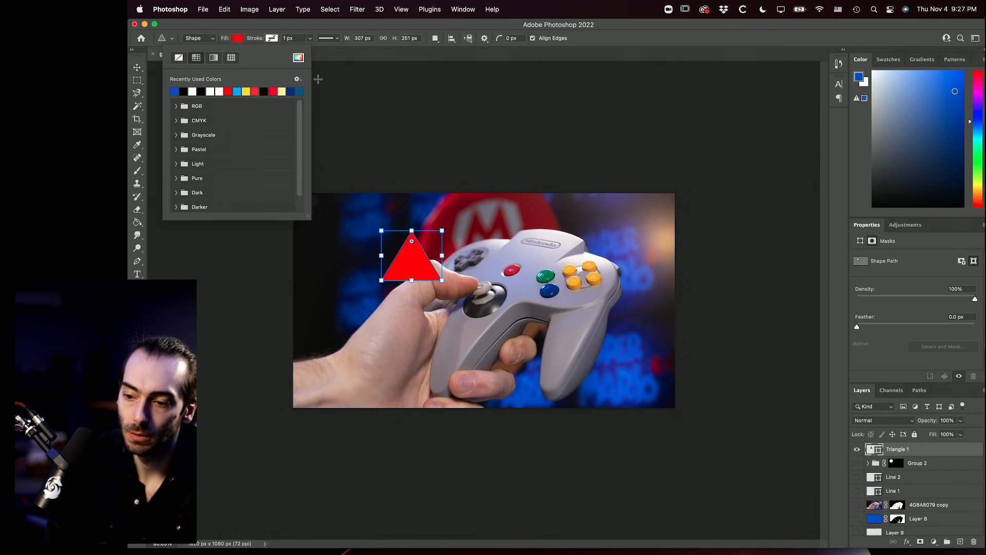
left_click(319, 78)
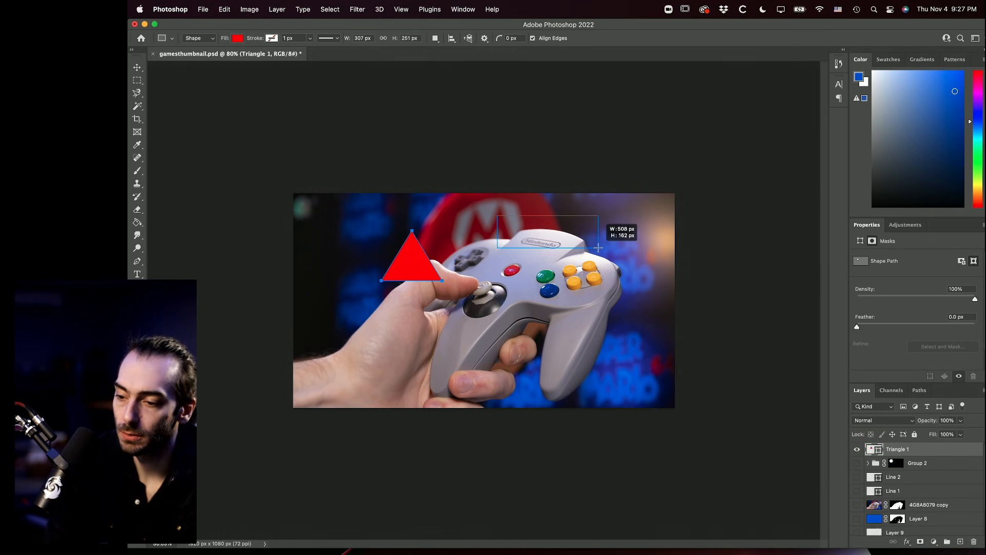
left_click_drag(501, 214, 599, 242)
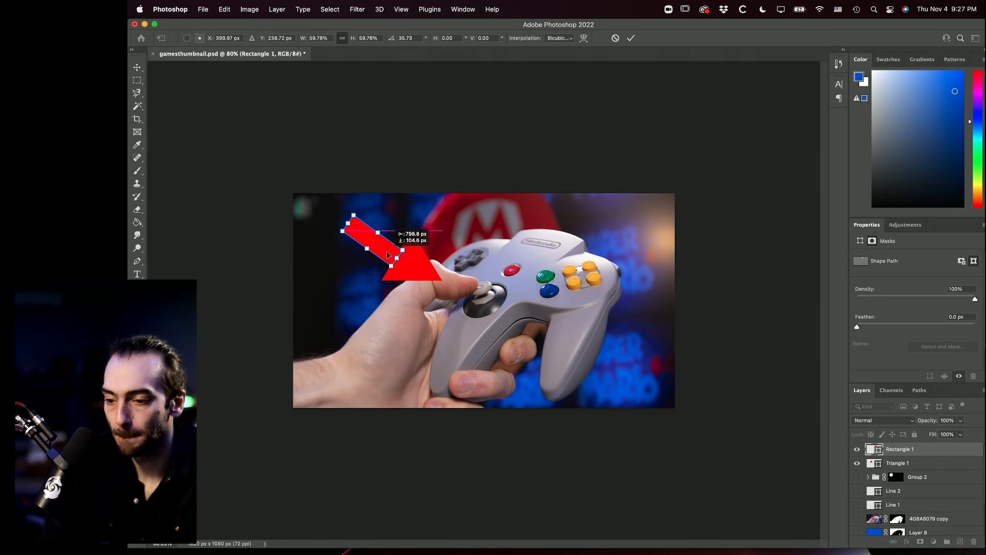
- Join the rectangle, at about 60% scale and 36° rotation, to the triangle, and enlarge the resulting arrow pointing at the control stick
left_click_drag(388, 255, 451, 270)
key("Return")
left_click(423, 269, "shift")
key("super+t")
left_click_drag(381, 218, 371, 211)
key("Return")
left_click_drag(430, 249, 415, 246)
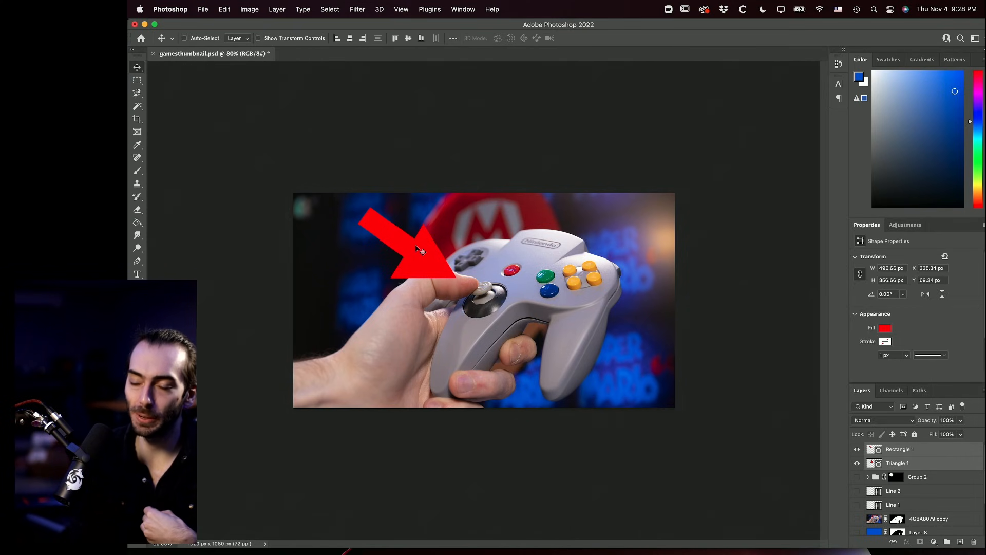
- Hide the Rectangle 1 and Triangle 1 arrow shapes, and show Group 2 with the Line 2 and Line 1 layers
left_click_drag(856, 449, 857, 505)
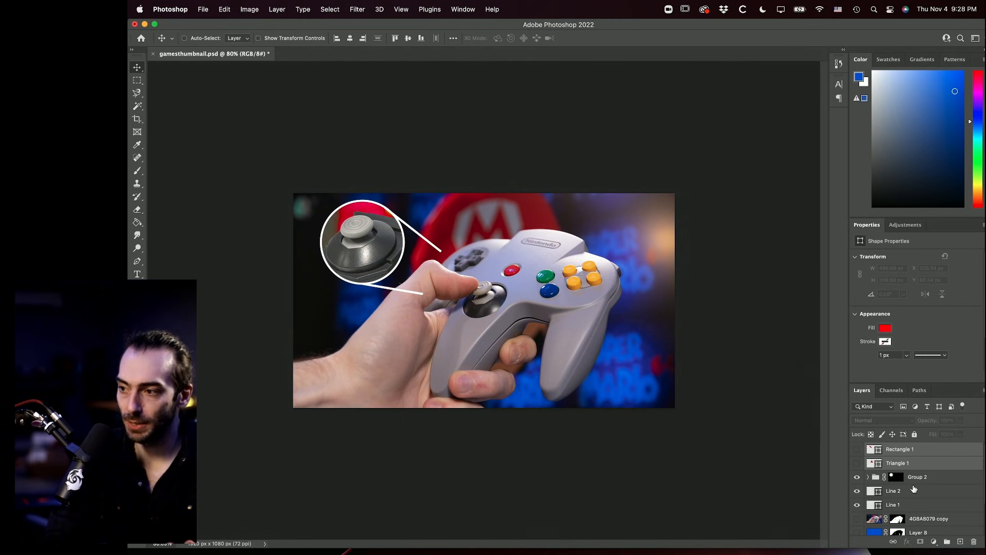
scroll(914, 489, "down", 1)
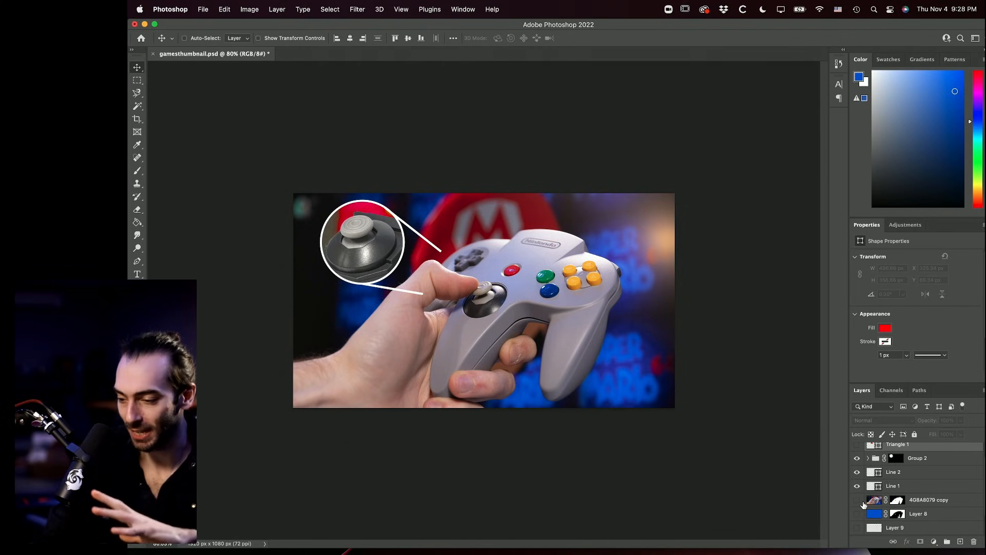
scroll(864, 504, "down", 2)
left_click(856, 492)
left_click(856, 492)
- Duplicate the 4G8A8079 photo layer and rasterize the duplicate
left_click(919, 477)
left_click(912, 506)
left_click(912, 514)
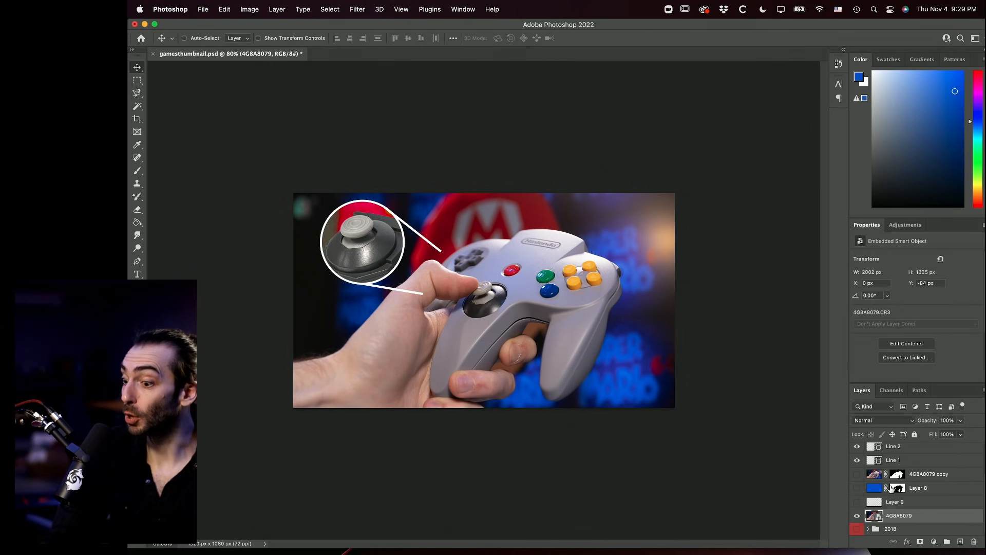
scroll(890, 488, "up", 3)
scroll(891, 488, "down", 3)
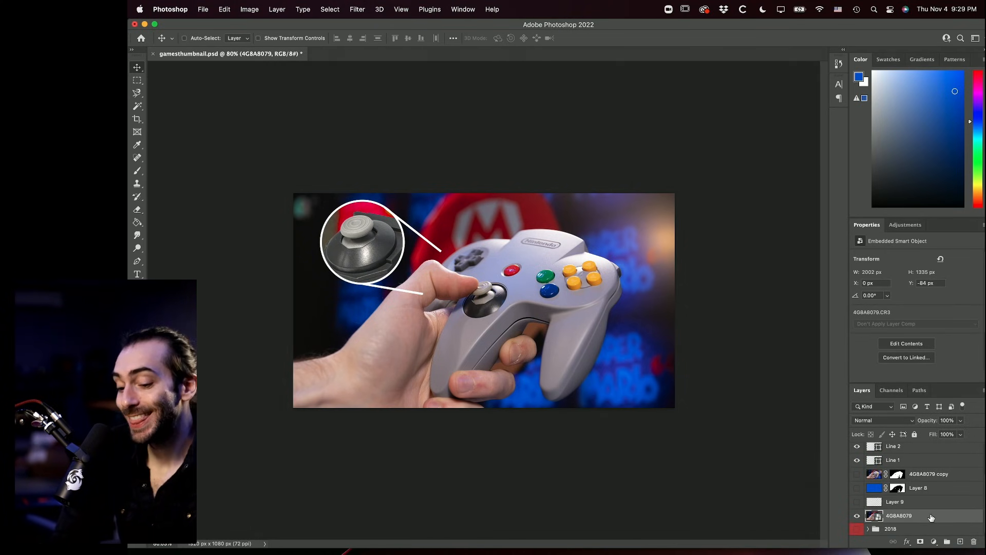
mouse_move(932, 517)
left_mouse_down()
mouse_move(936, 482)
mouse_move(927, 507)
left_mouse_up()
scroll(880, 510, "down", 1)
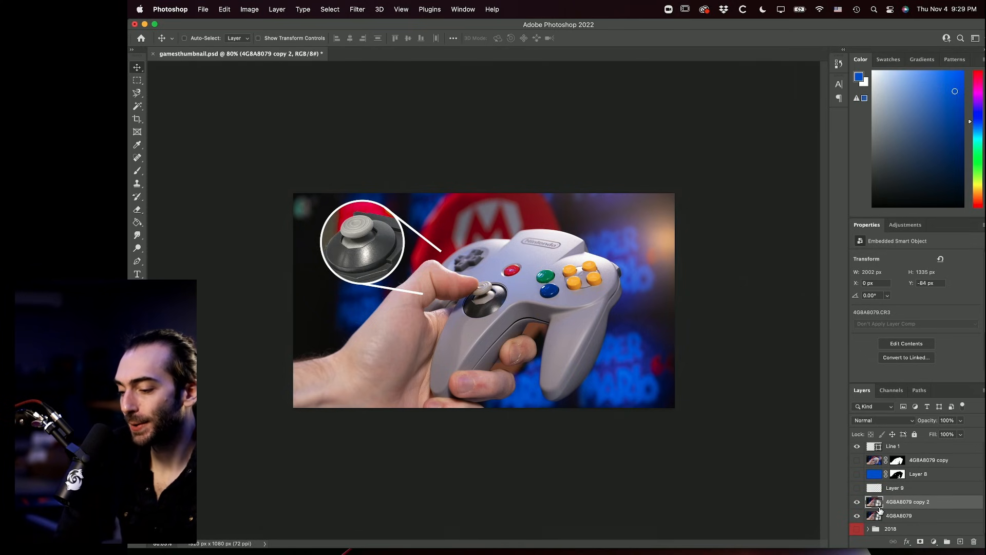
right_click(948, 506)
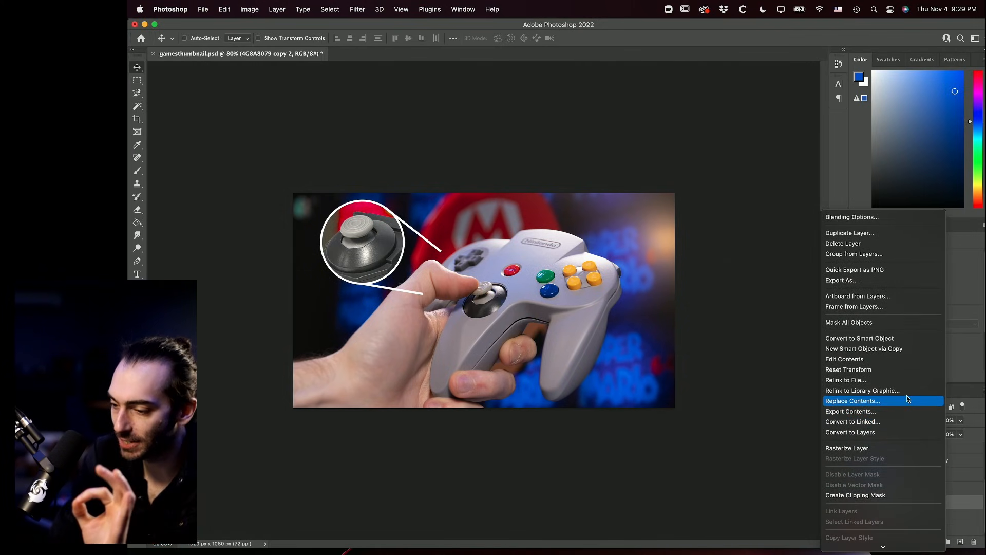
left_click(875, 447)
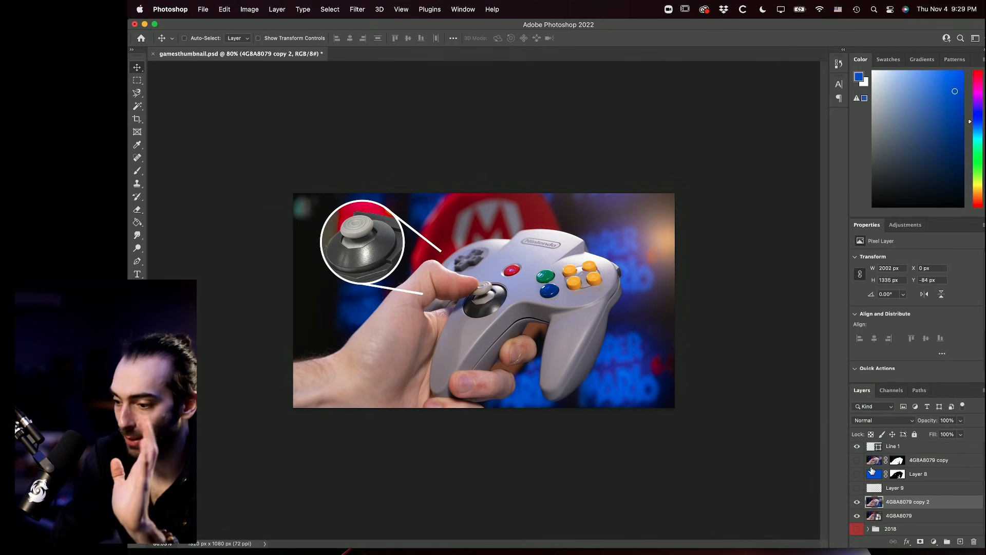
- Hide the original 4G8A8079 layer, and mask out the copy's background, brushing away part of the blue remnant between the controller's prongs
left_click(857, 516)
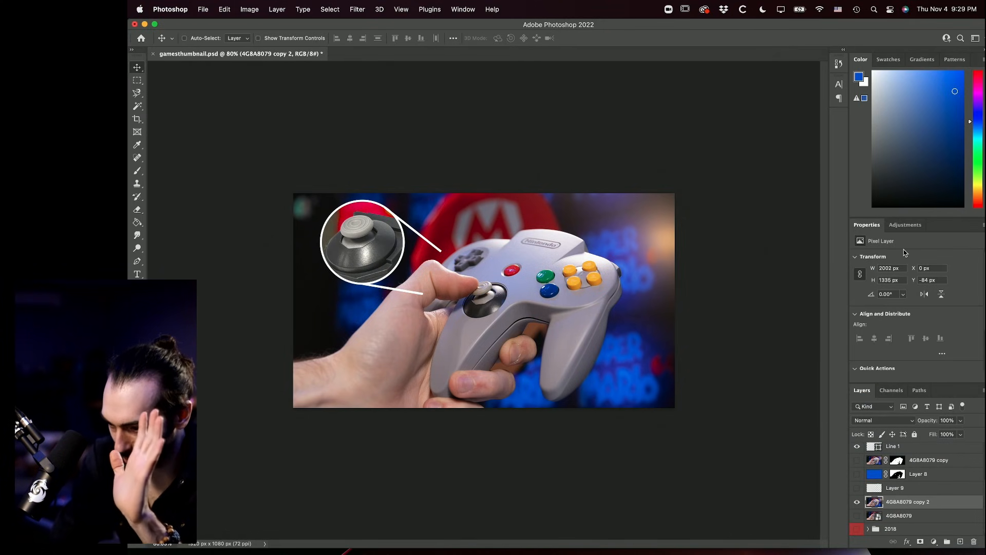
left_click(893, 327)
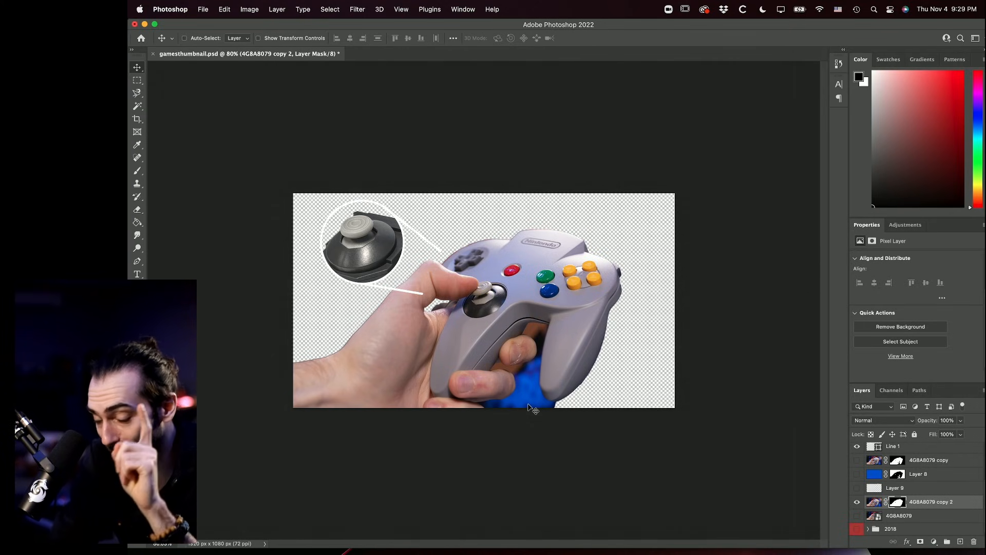
scroll(529, 408, "up", 5)
key("b")
mouse_move(578, 483)
left_mouse_down()
mouse_move(615, 485)
mouse_move(568, 451)
left_mouse_up()
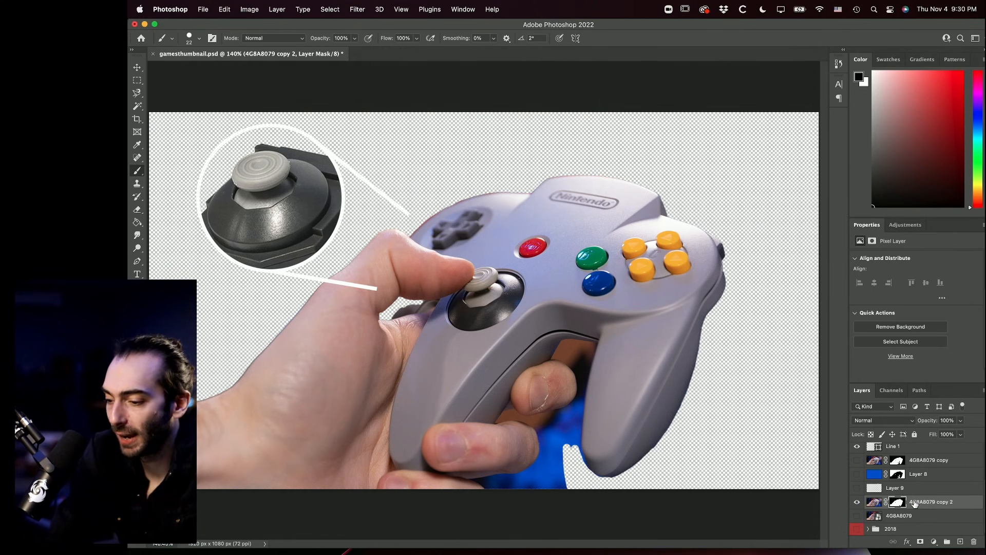
- Delete the 4G8A8079 copy 2 layer and show the finished 4G8A8079 copy cutout, examining its mask edges around the fingers
left_click_drag(924, 505, 937, 517)
left_click_drag(973, 541, 974, 542)
left_click(858, 475)
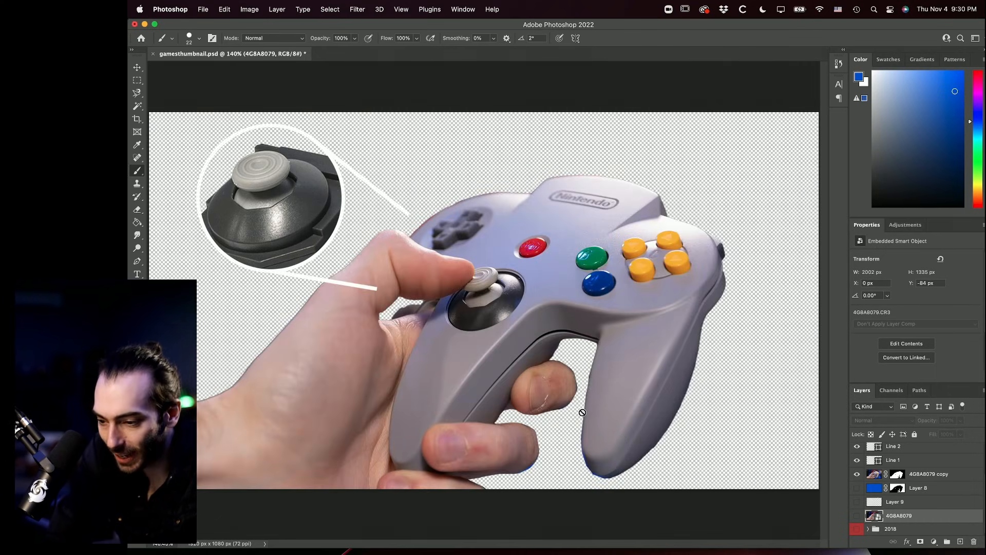
scroll(585, 408, "up", 3)
scroll(610, 260, "up", 2)
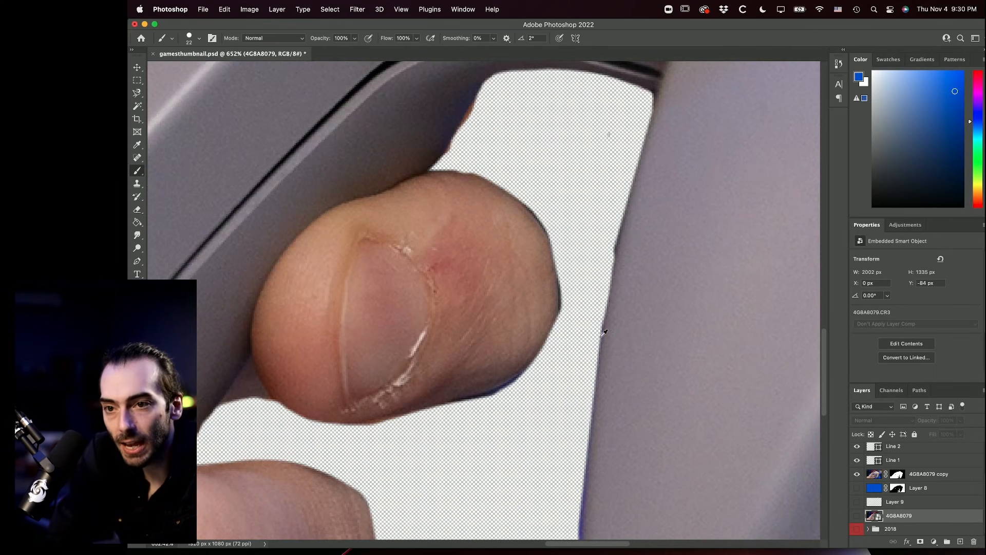
- Delete Layer 8's mask, hide the 4G8A8079 copy layer, and show Layer 8
scroll(603, 331, "down", 5)
left_click_drag(898, 488, 973, 540)
left_click(857, 474)
left_click(857, 488)
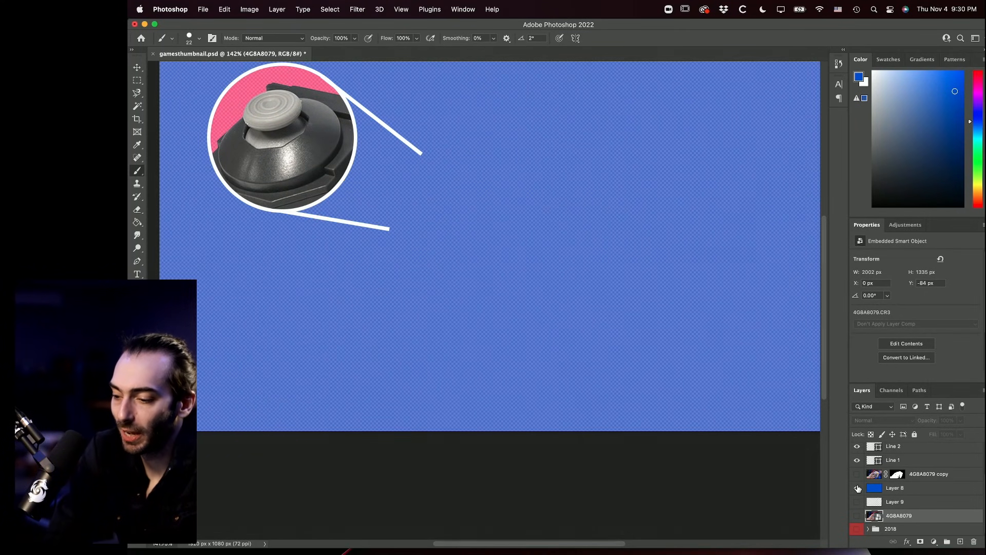
- Copy the 4G8A8079 copy layer's mask onto Layer 8, invert it, and show the original 4G8A8079 photo
left_click(894, 488)
left_click_drag(897, 474, 897, 488)
key("ctrl+i")
left_click(857, 515)
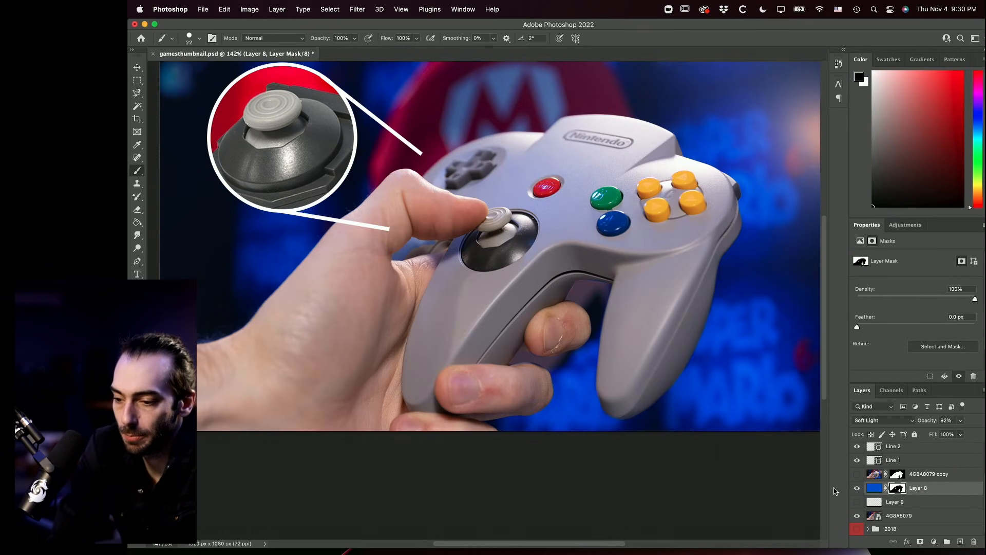
- Check Layer 8's mask around the fingers, and set the layer to Normal blending at 100% opacity
scroll(614, 304, "up", 5)
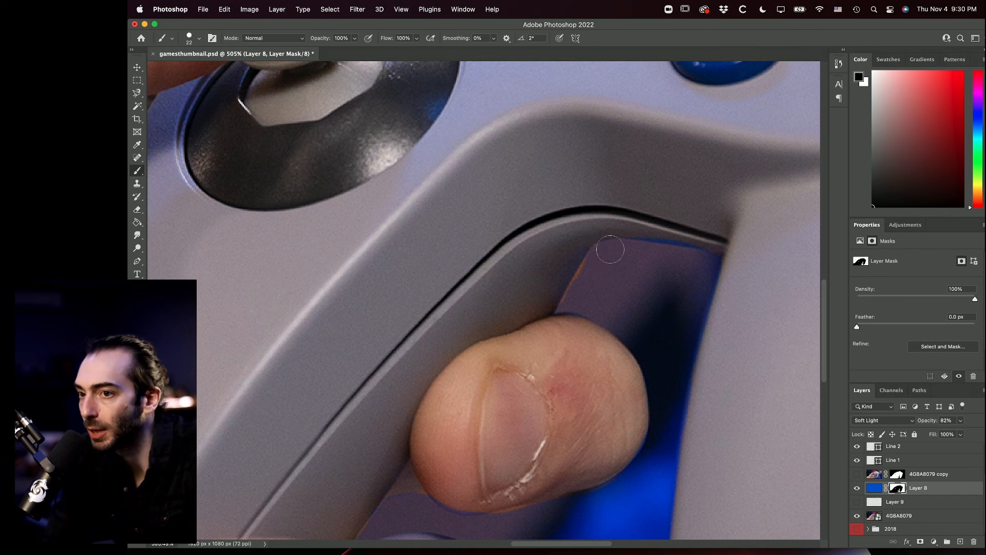
scroll(597, 251, "down", 5)
scroll(663, 247, "down", 2)
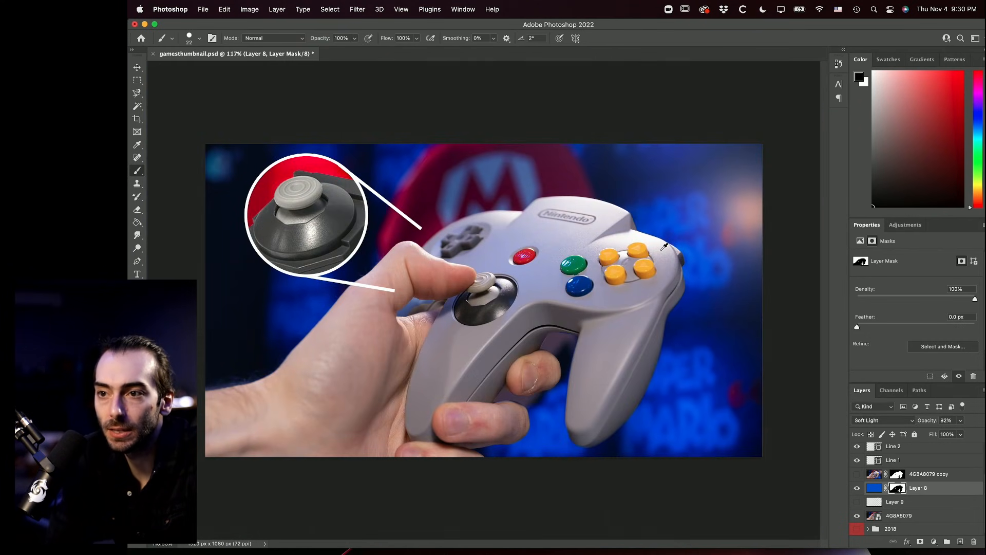
scroll(664, 246, "up", 1)
scroll(664, 247, "down", 2)
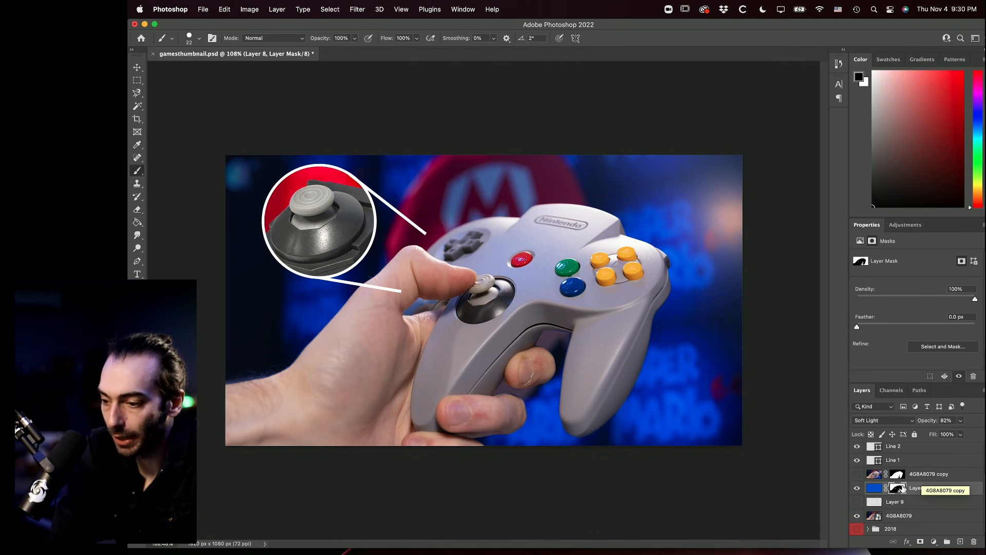
left_click(902, 420)
left_click(873, 282)
left_click(960, 420)
left_click_drag(960, 432, 962, 433)
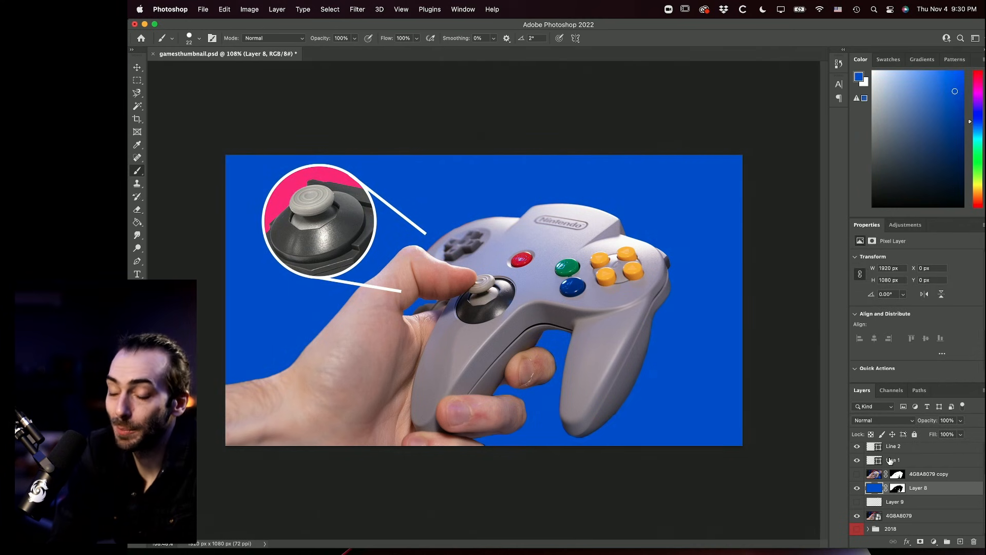
- Set Layer 8's blend mode to Soft Light, with its opacity at 82%
left_click(887, 420)
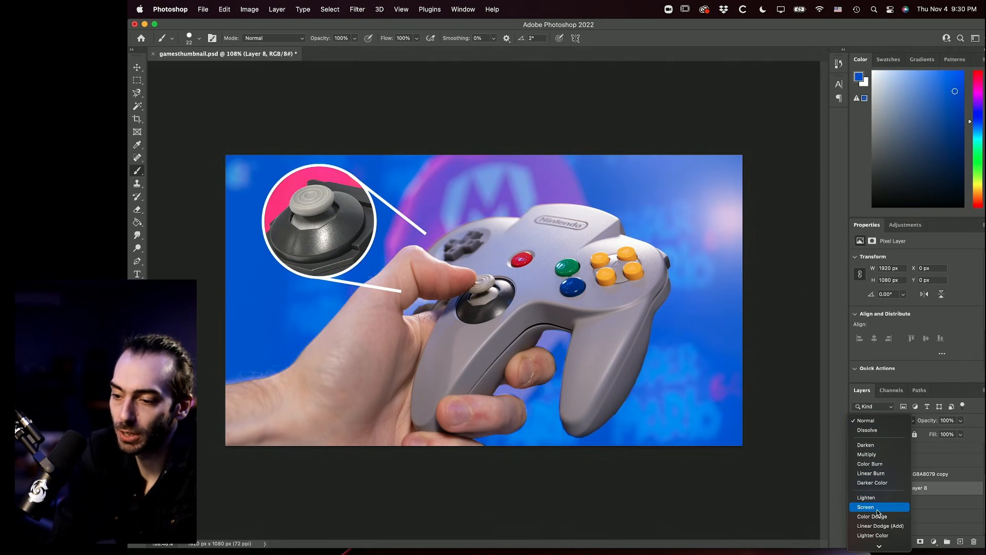
mouse_move(876, 546)
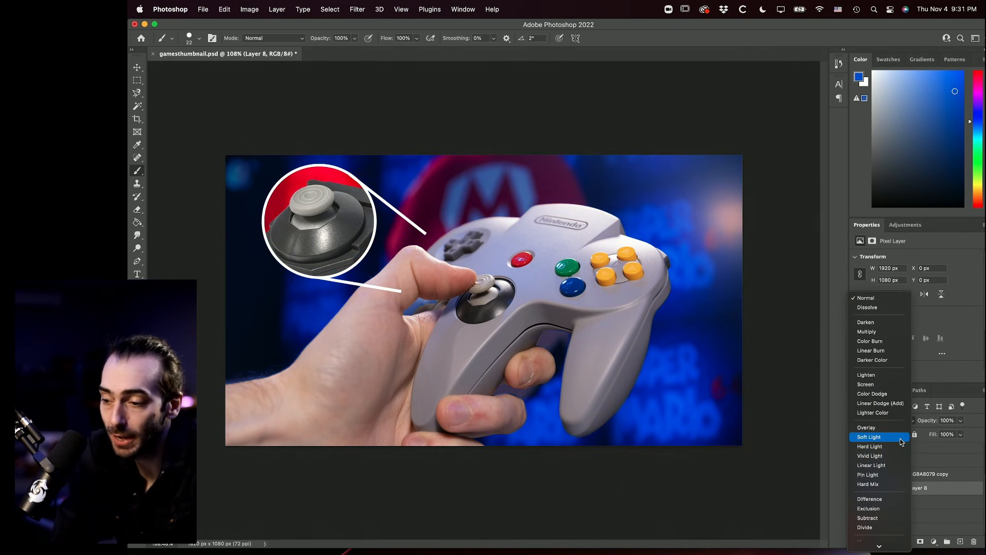
left_click(900, 440)
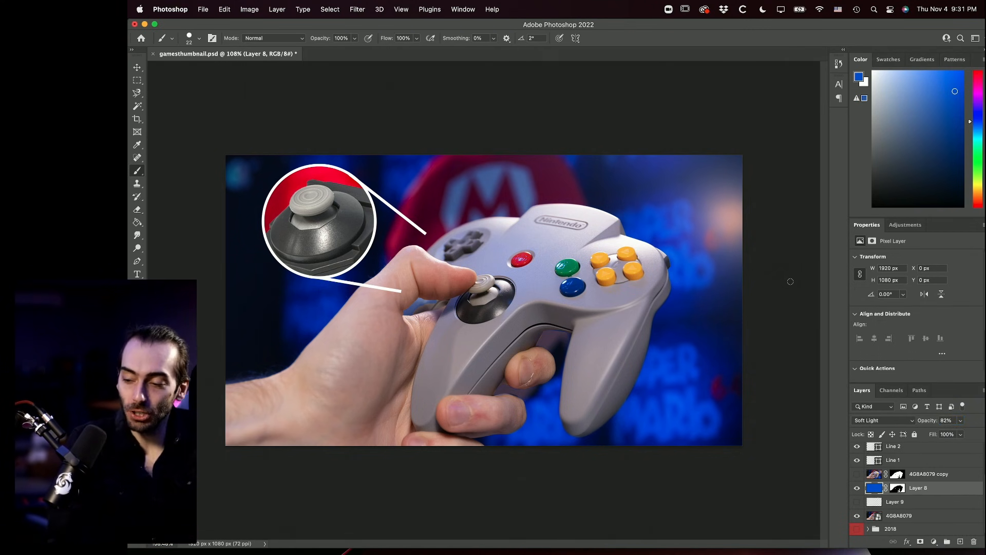
- Turn Layer 8's visibility off and on to compare the background with and without the blue tint
left_click(857, 488)
left_click(856, 488)
left_click(857, 489)
left_click(857, 489)
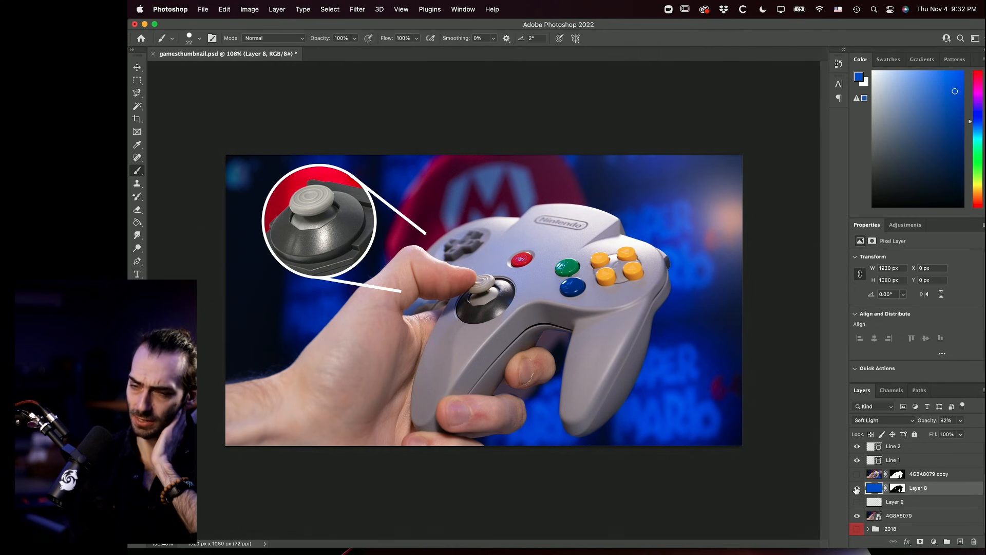
- Examine how the composition reads at small thumbnail size compared with its larger view
scroll(615, 285, "down", 10)
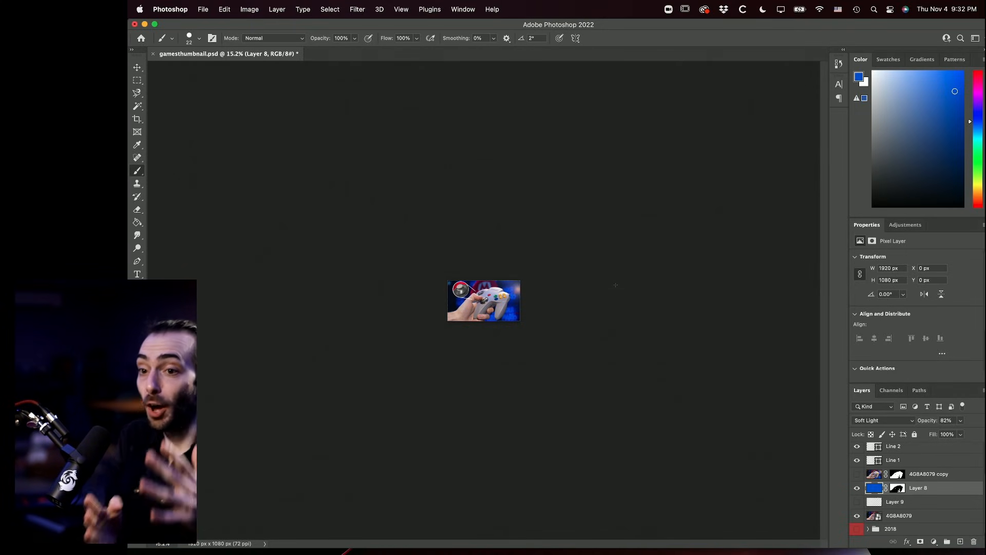
scroll(462, 307, "up", 10)
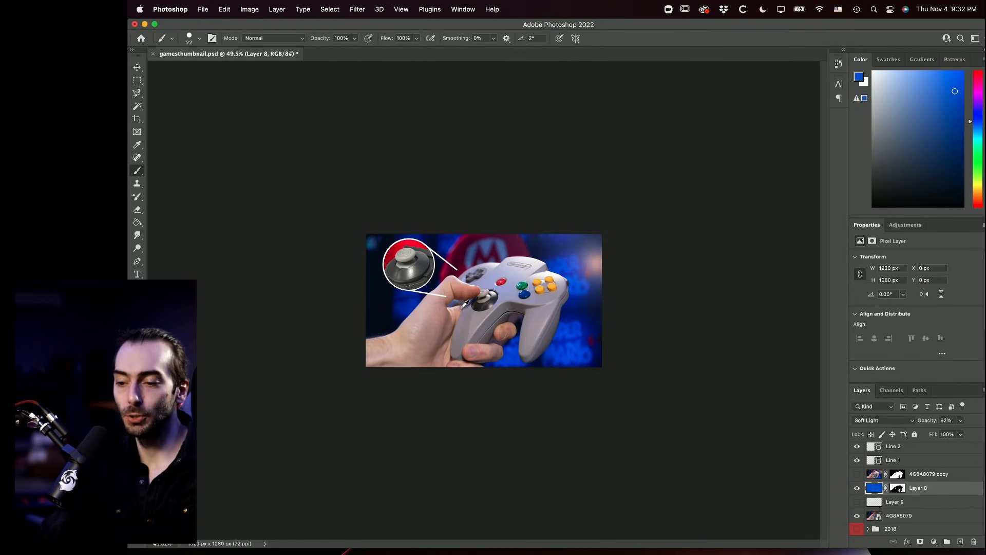
scroll(463, 305, "up", 2)
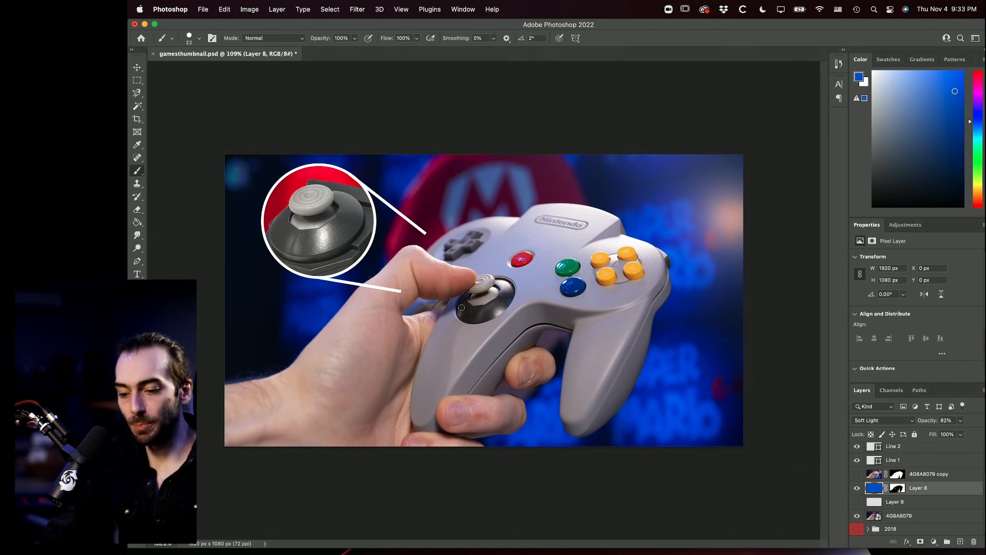
scroll(280, 318, "down", 10)
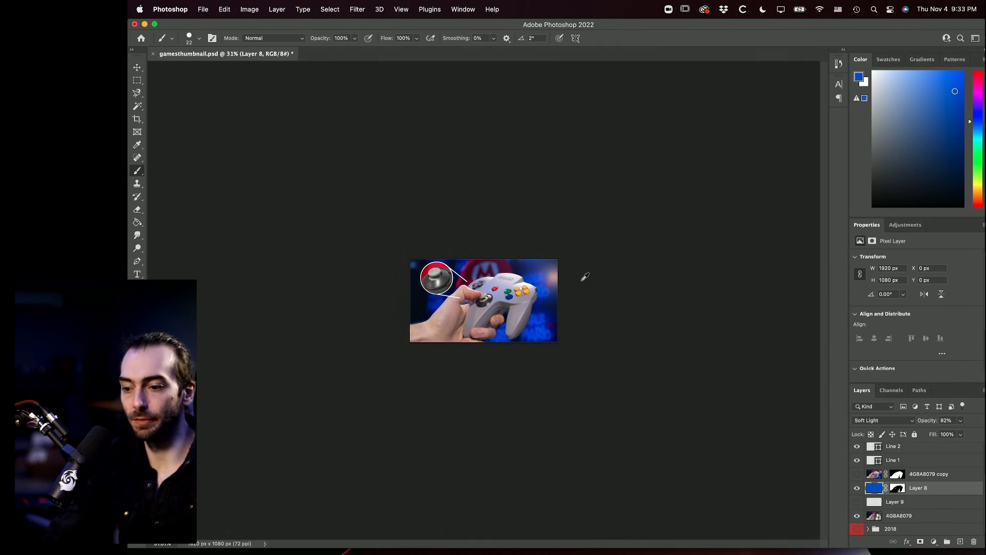
scroll(420, 396, "down", 1)
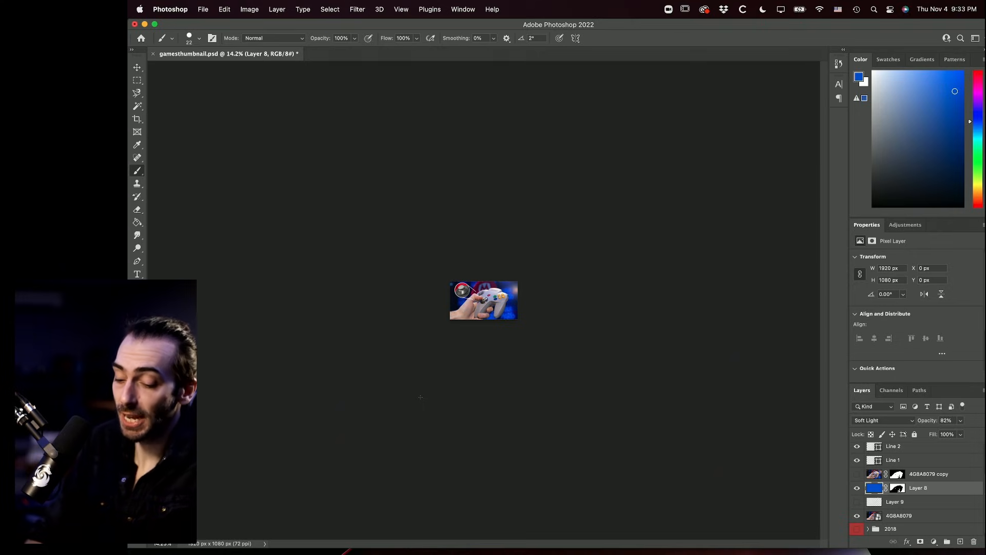
scroll(481, 314, "up", 8)
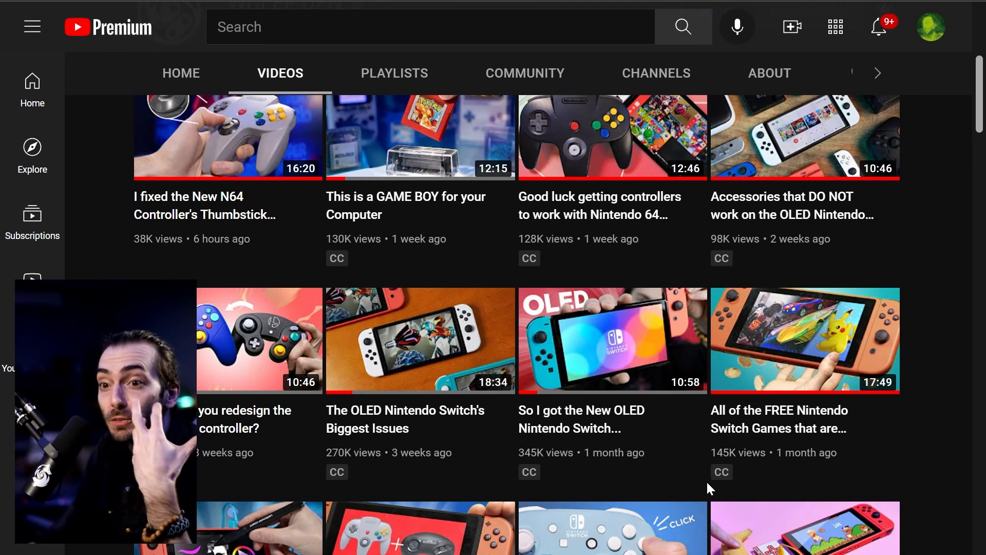
- Switch to the Google Cloud Vision API page and upload the OLED Switch thumbnail maxresdefault.jpg to its demo
mouse_move(488, 467)
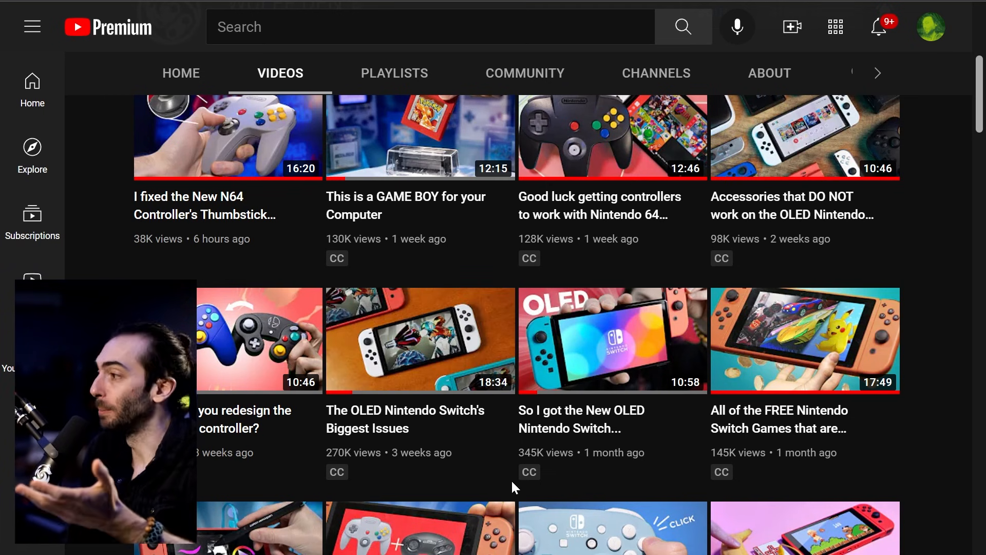
mouse_move(638, 380)
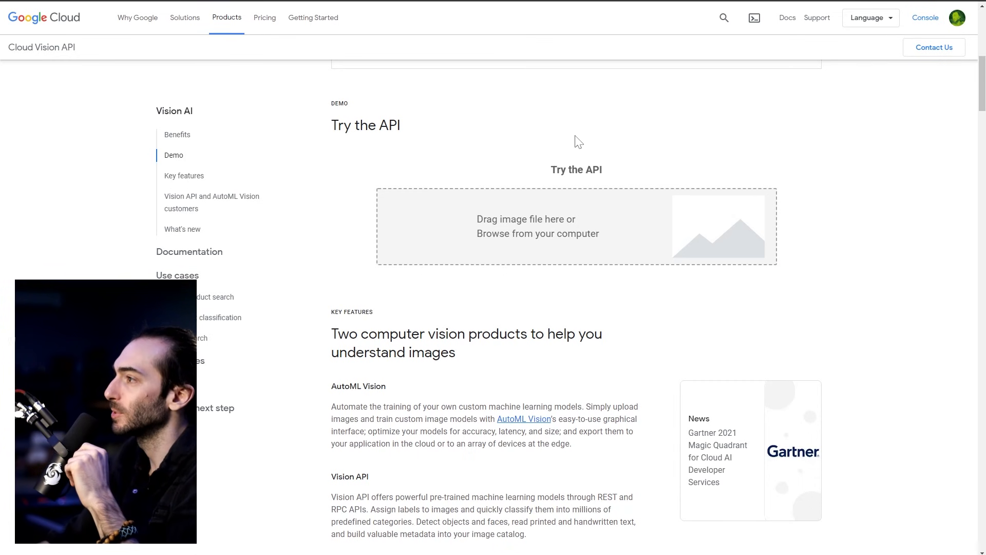
scroll(542, 164, "up", 8)
scroll(542, 165, "down", 7)
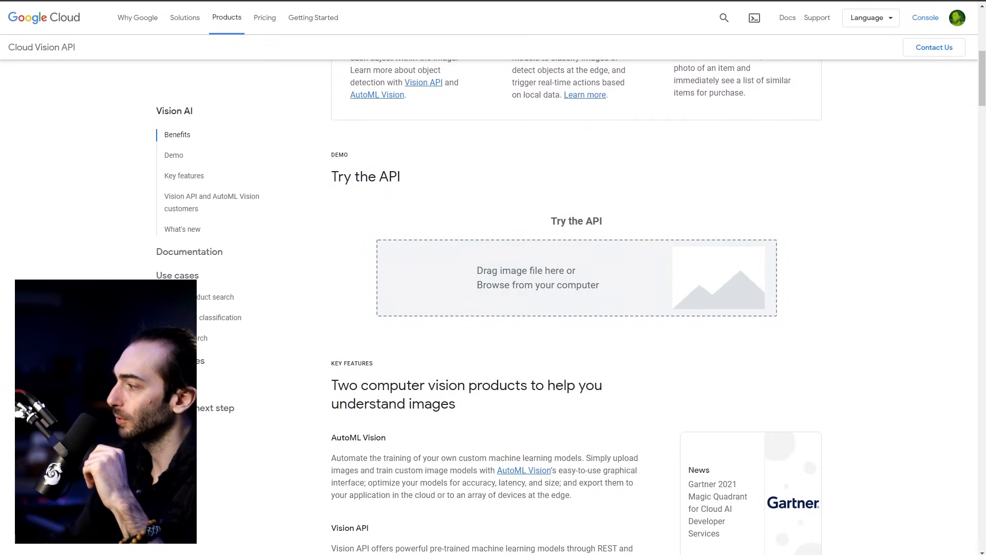
left_click_drag(774, 273, 558, 257)
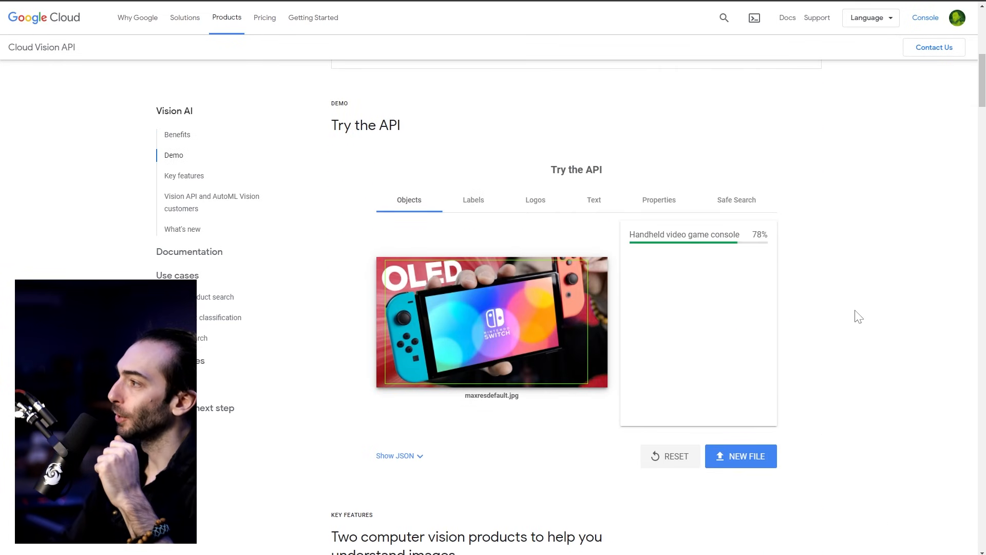
- Review the full list of labels detected in the OLED Switch thumbnail
scroll(925, 220, "down", 1)
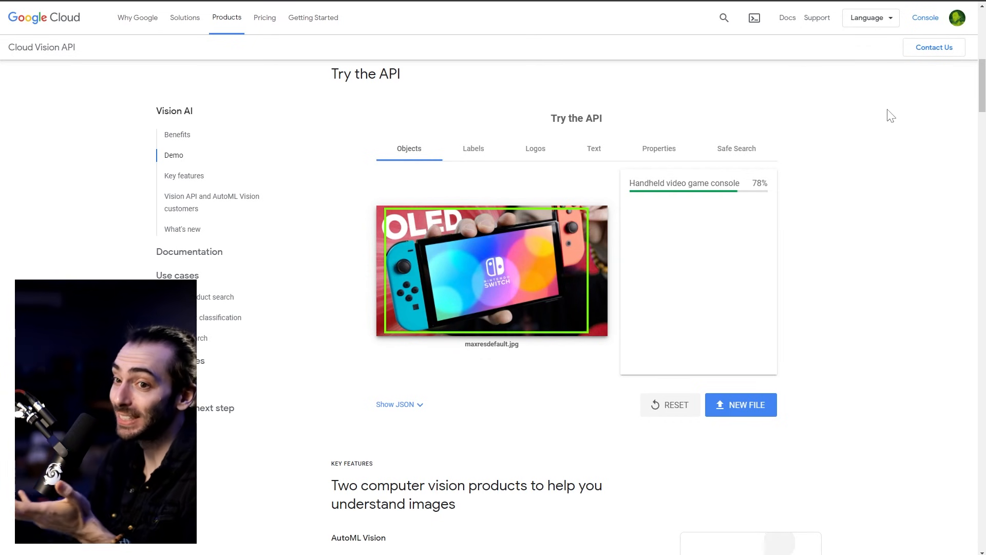
left_click(473, 154)
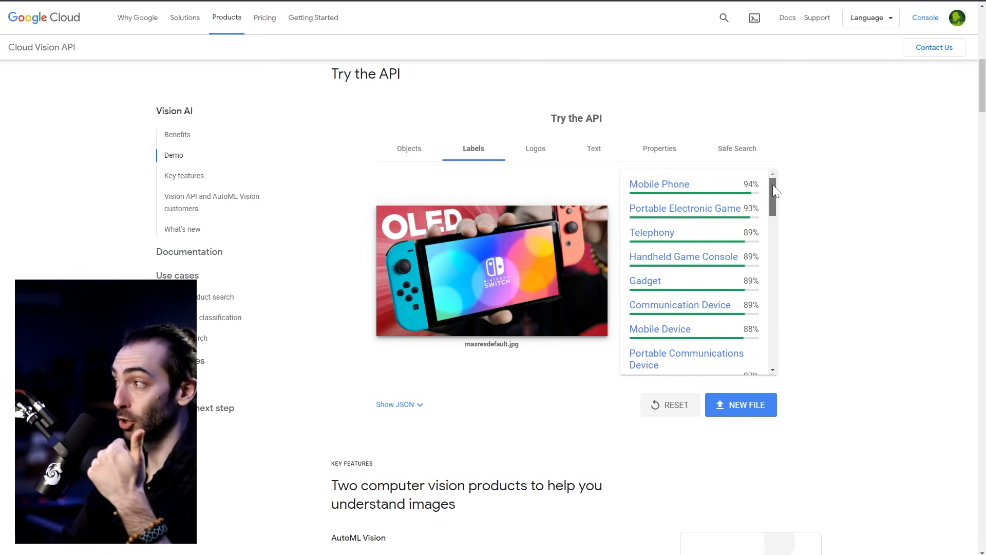
left_click_drag(773, 184, 769, 209)
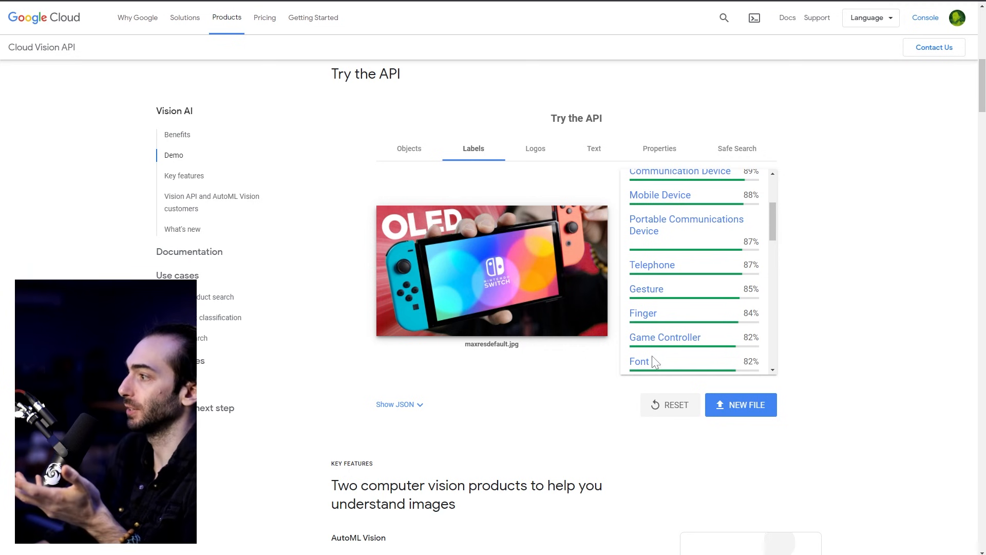
scroll(719, 288, "down", 6)
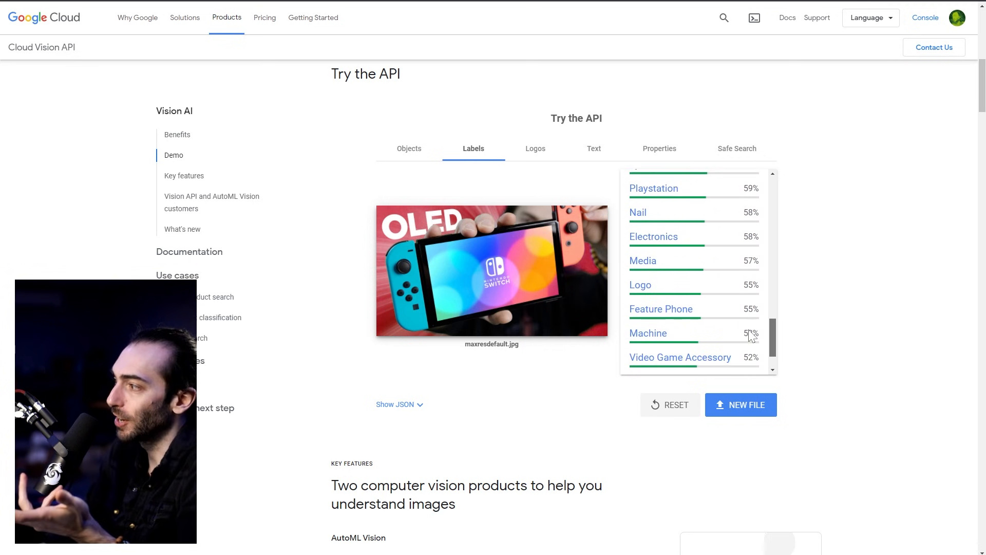
- Review the logos and text detected in the OLED Switch thumbnail, highlighting the words OLED and NINTENDO
left_click(535, 149)
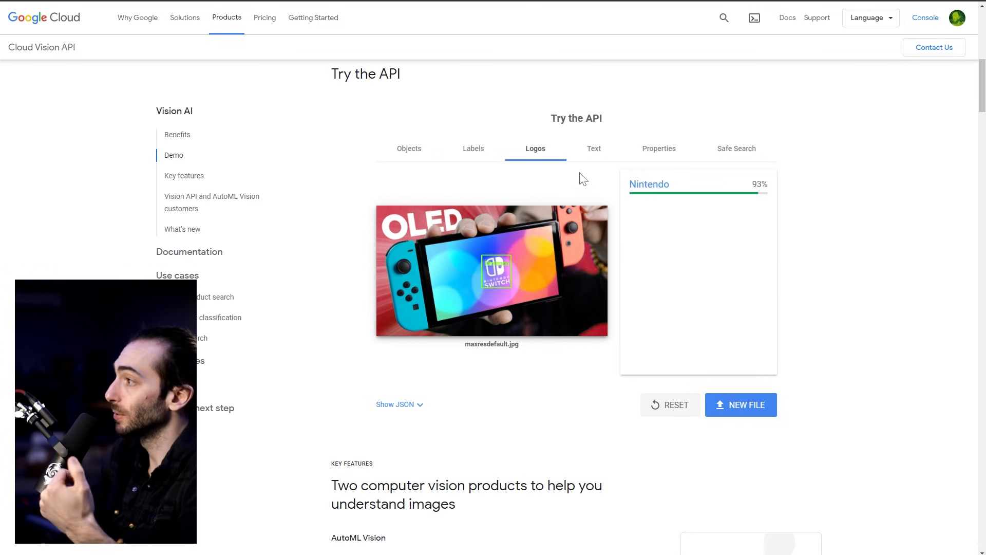
left_click(591, 154)
left_click_drag(725, 217, 646, 222)
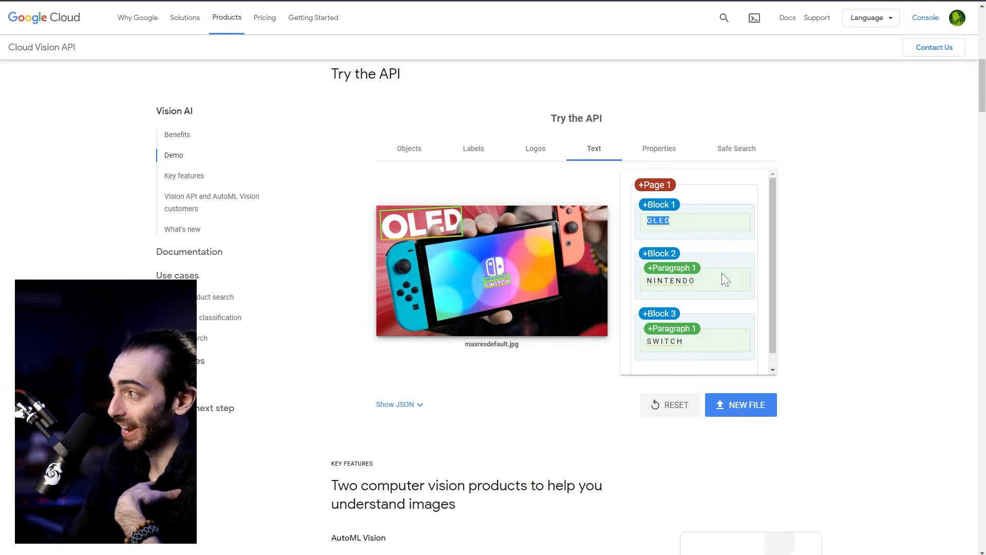
double_click(669, 280)
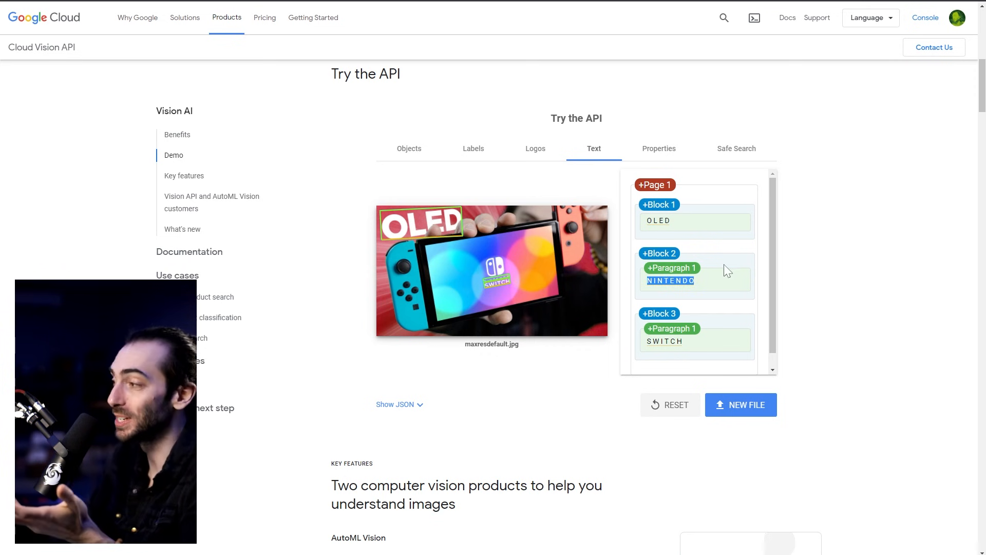
scroll(775, 267, "down", 1)
left_click(817, 294)
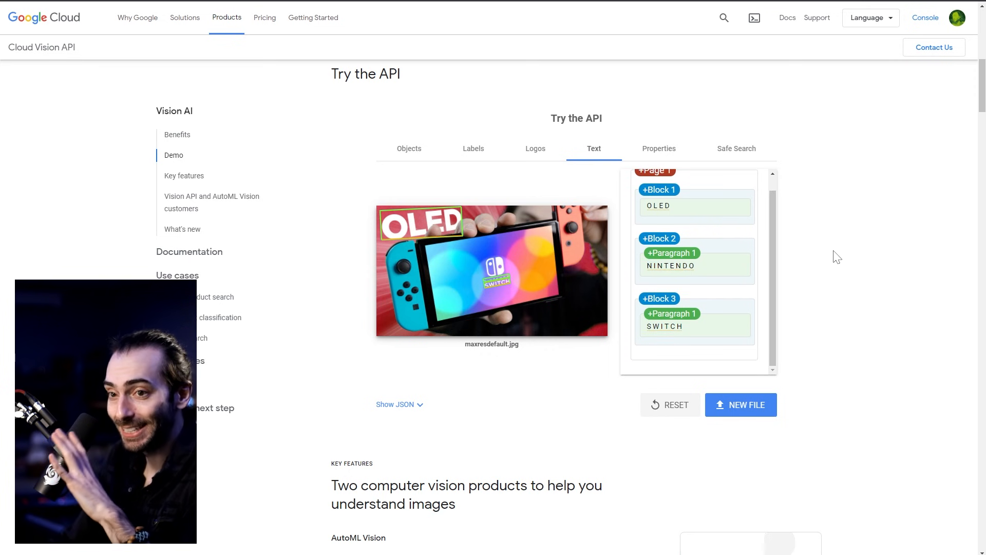
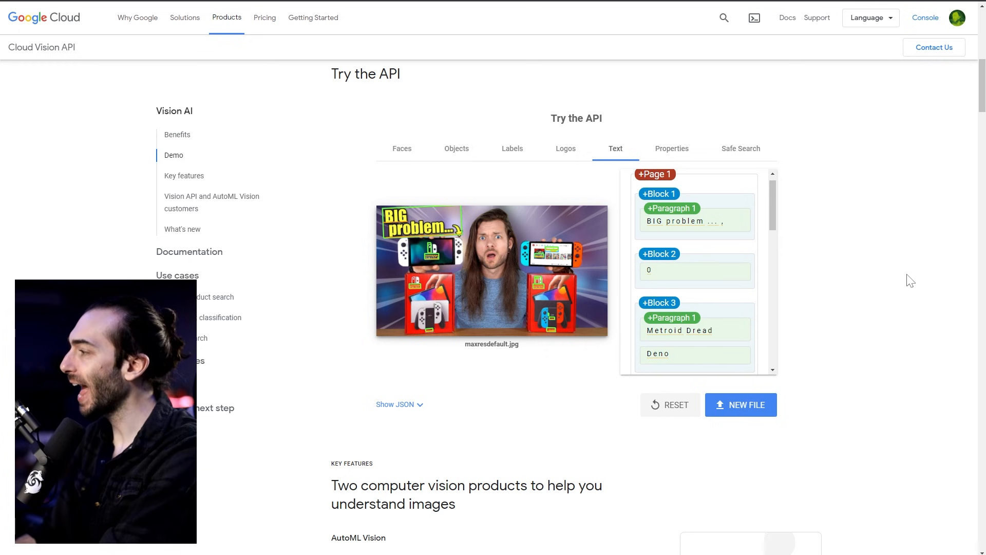
- Read all text detected in the "BIG problem..." thumbnail, and check its image properties and Safe Search ratings
key("ctrl+plus")
key("ctrl+plus")
key("ctrl+plus")
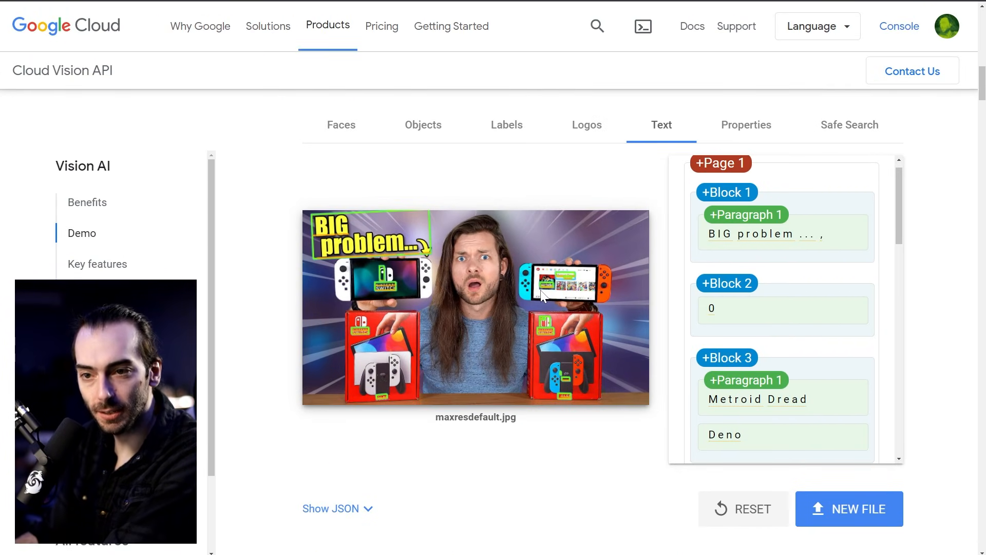
left_click_drag(898, 241, 892, 301)
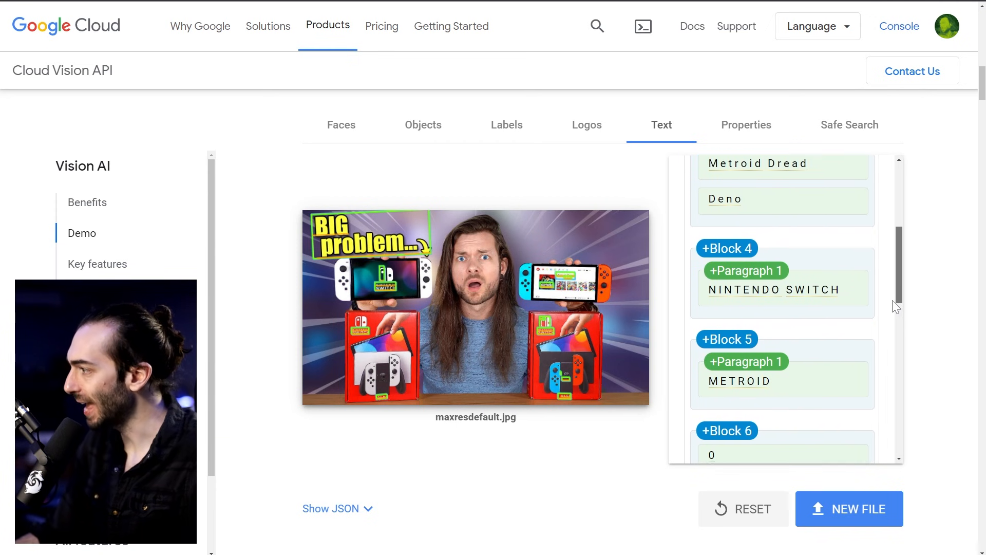
scroll(732, 352, "down", 8)
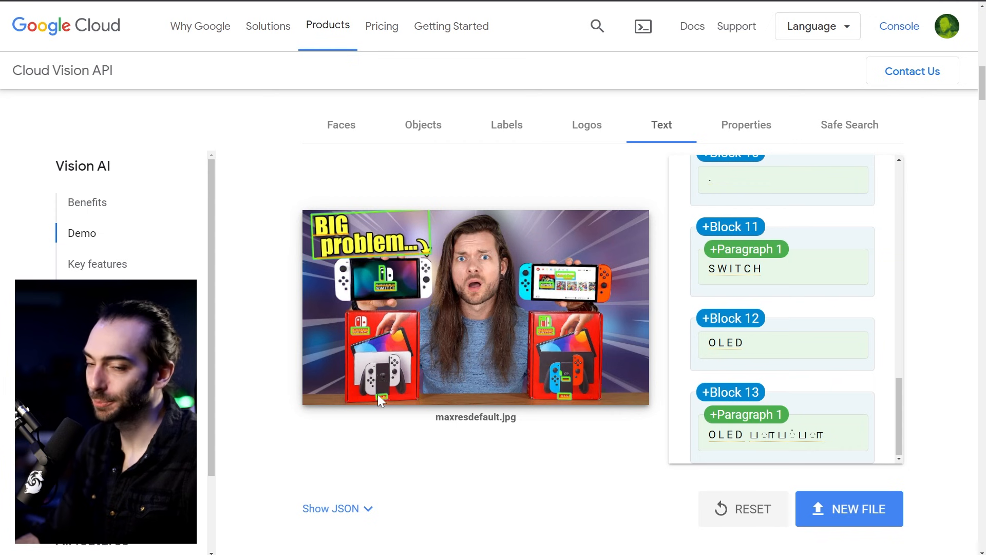
left_click(746, 126)
left_click(835, 136)
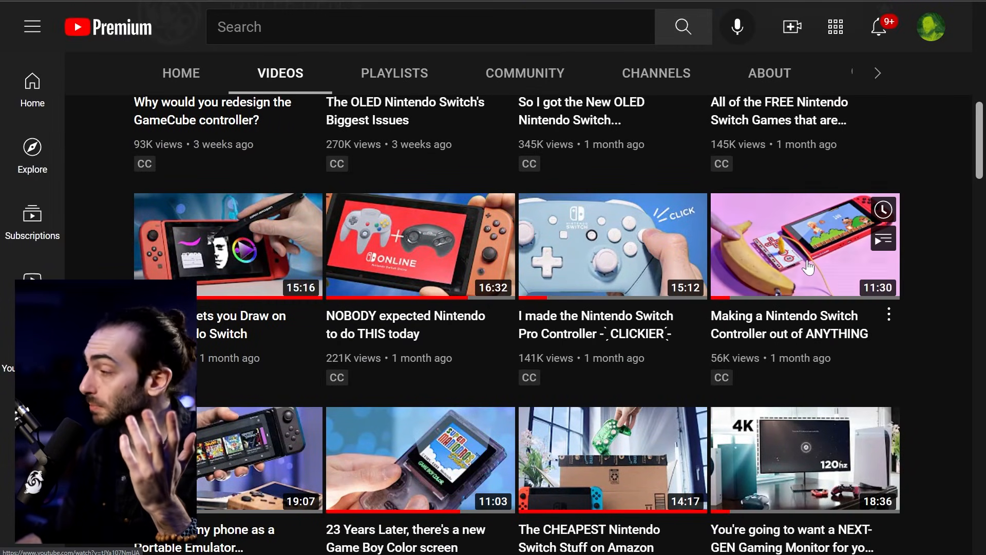
- Switch to YouTube, open the video "Making a Nintendo Switch Controller out of ANYTHING", and bring up its sharing options
left_click(807, 267)
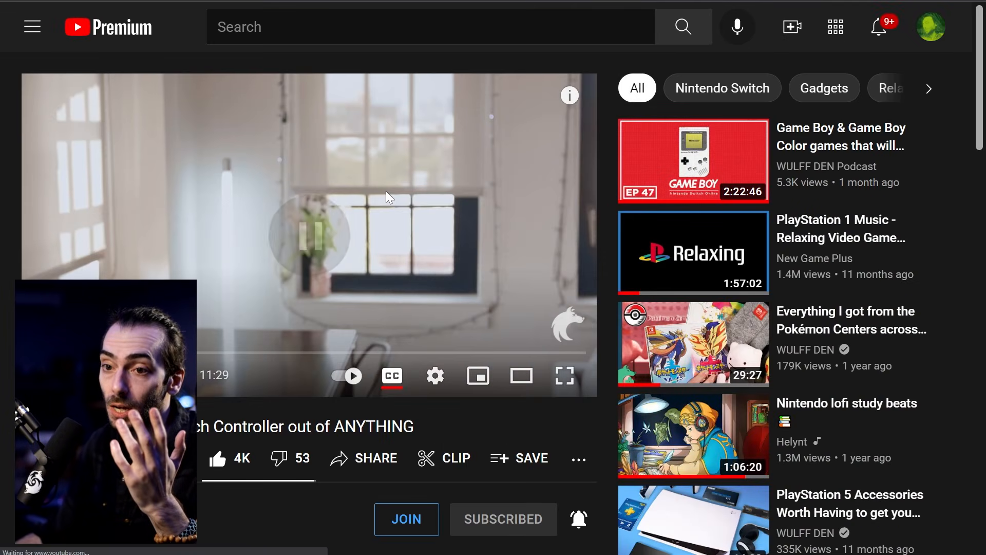
left_click(365, 457)
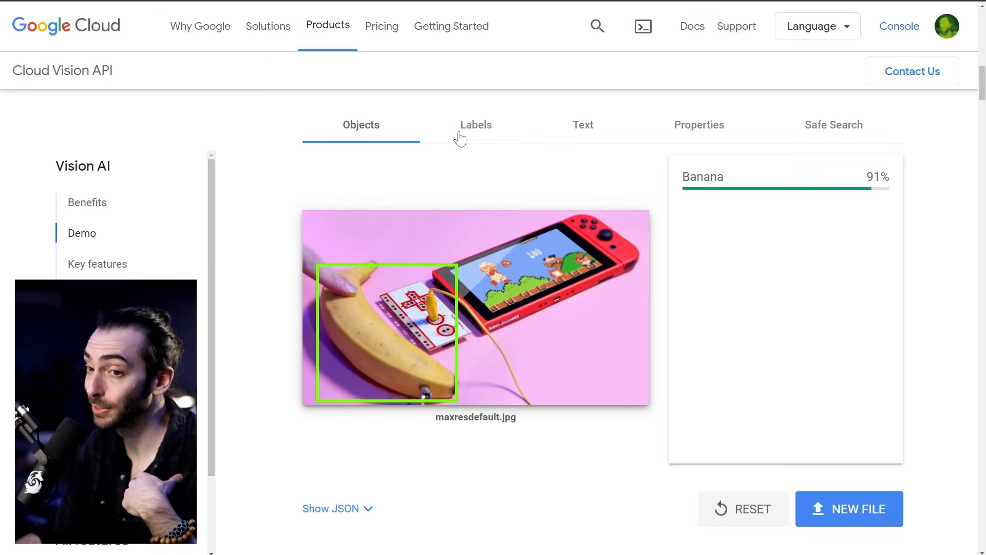
- Check the labels, detected text and Safe Search ratings of the banana controller thumbnail
left_click(458, 137)
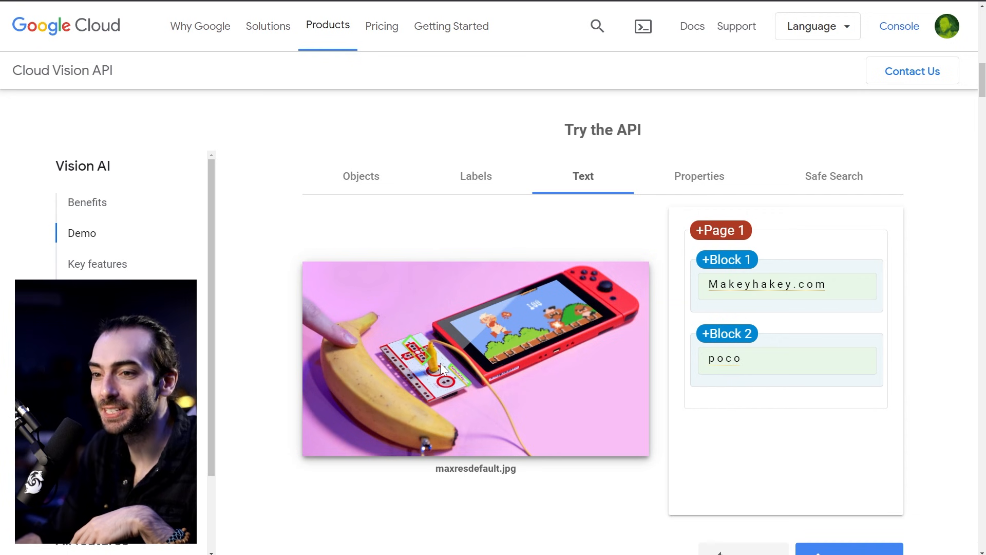
left_click(833, 177)
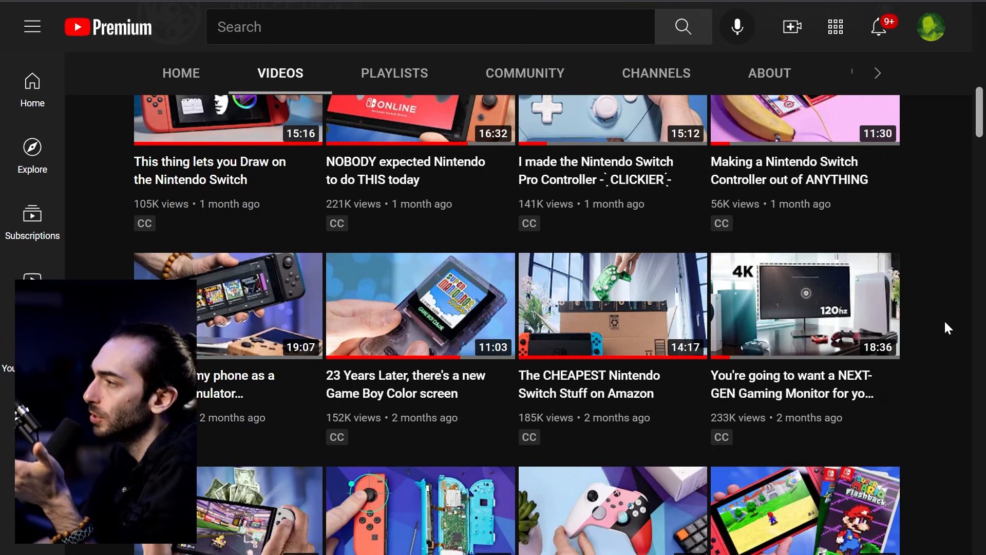
- Look through the thumbnails of the channel's uploaded videos on YouTube
scroll(944, 319, "up", 4)
scroll(926, 352, "up", 8)
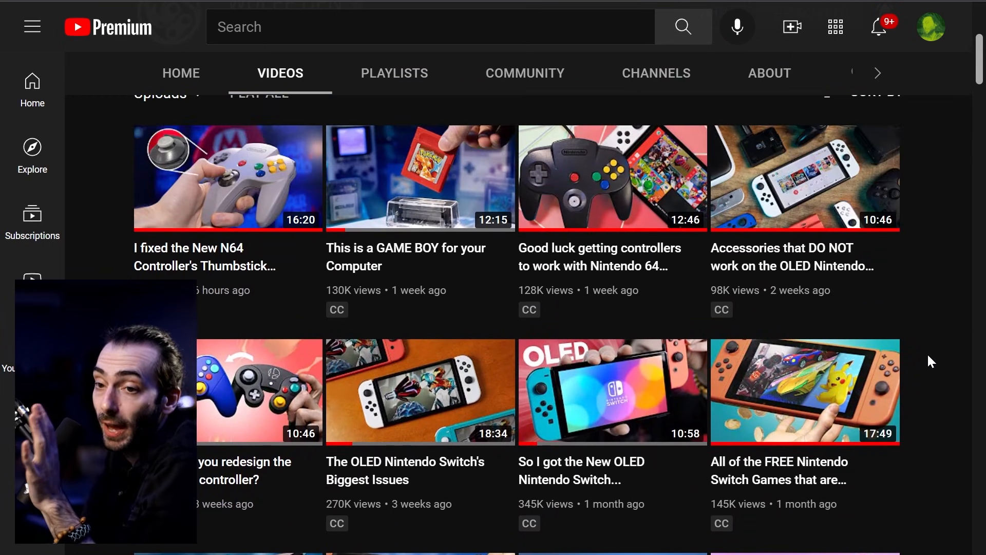
scroll(927, 353, "down", 10)
scroll(927, 353, "down", 4)
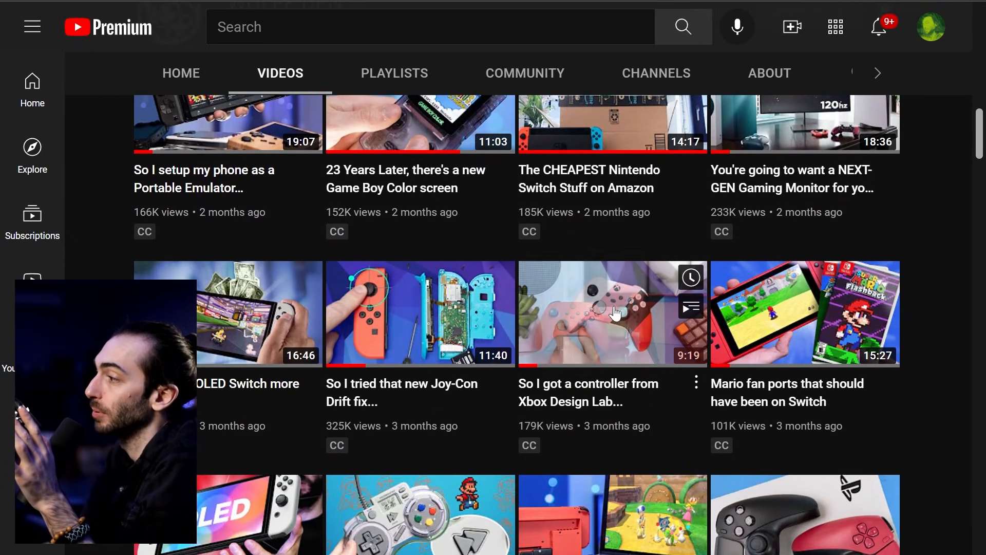
scroll(981, 422, "up", 2)
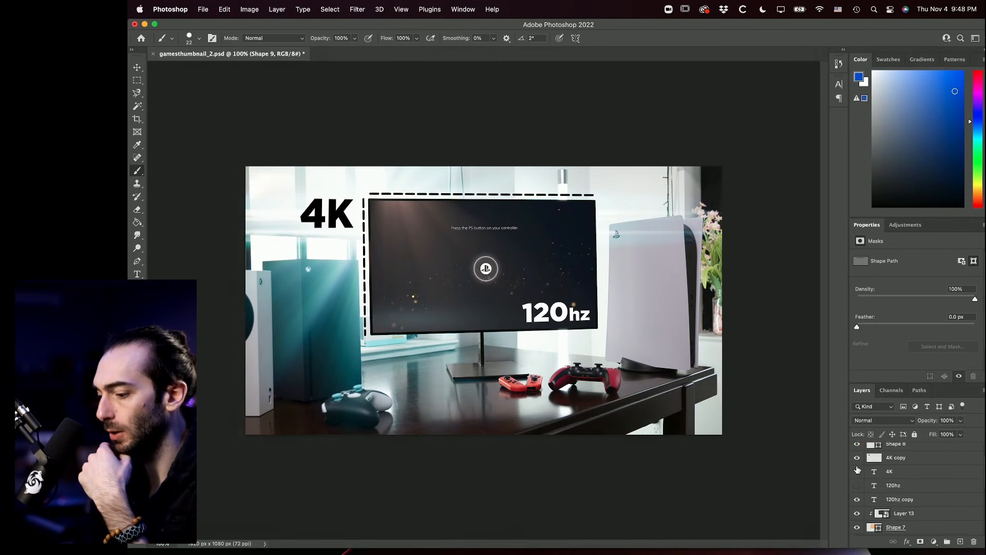
- Switch to the 2021_08_05 folder in Finder and preview the monitor setup photo 4G8A6584.JPG
scroll(857, 470, "up", 2)
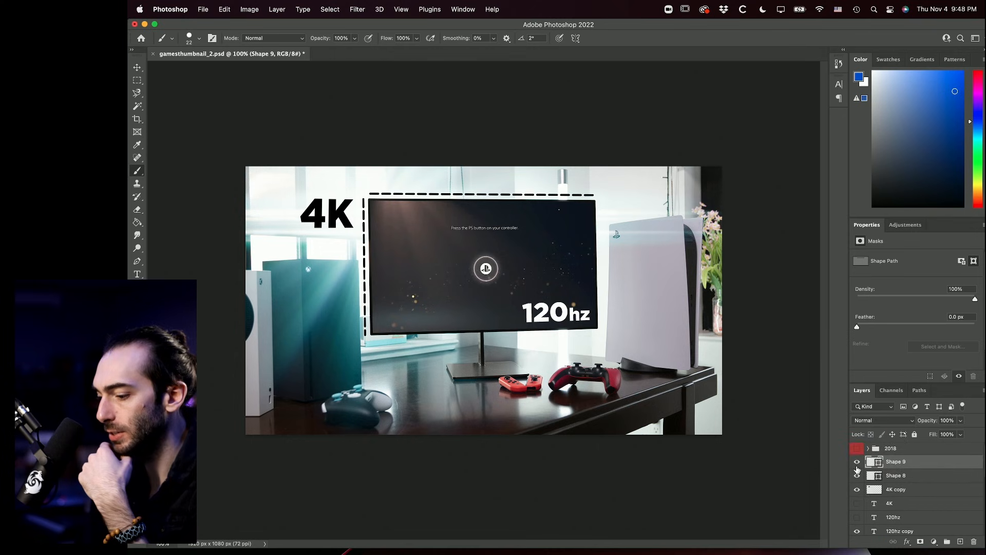
key("ctrl+Up")
left_click(824, 392)
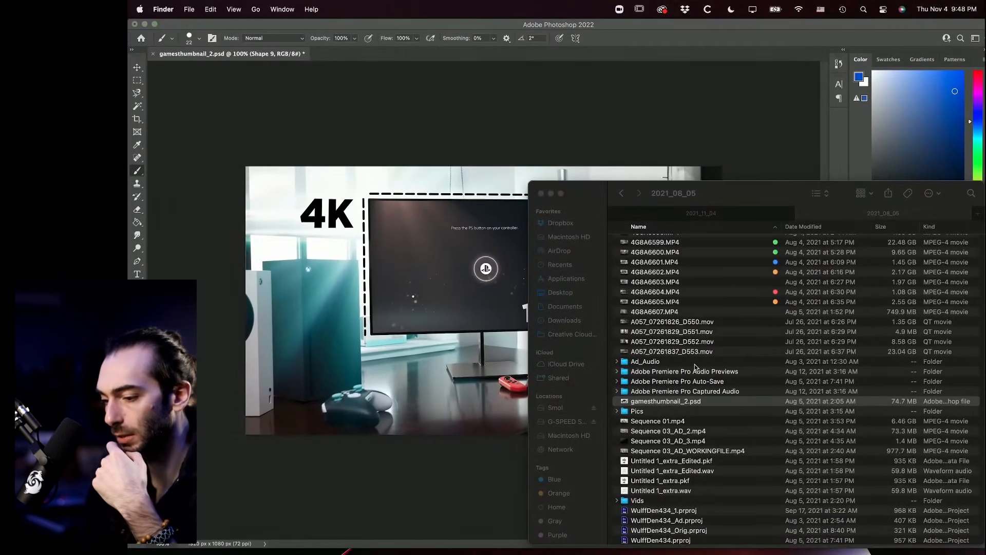
scroll(696, 368, "up", 3)
scroll(695, 367, "up", 5)
left_click(693, 346)
key("space")
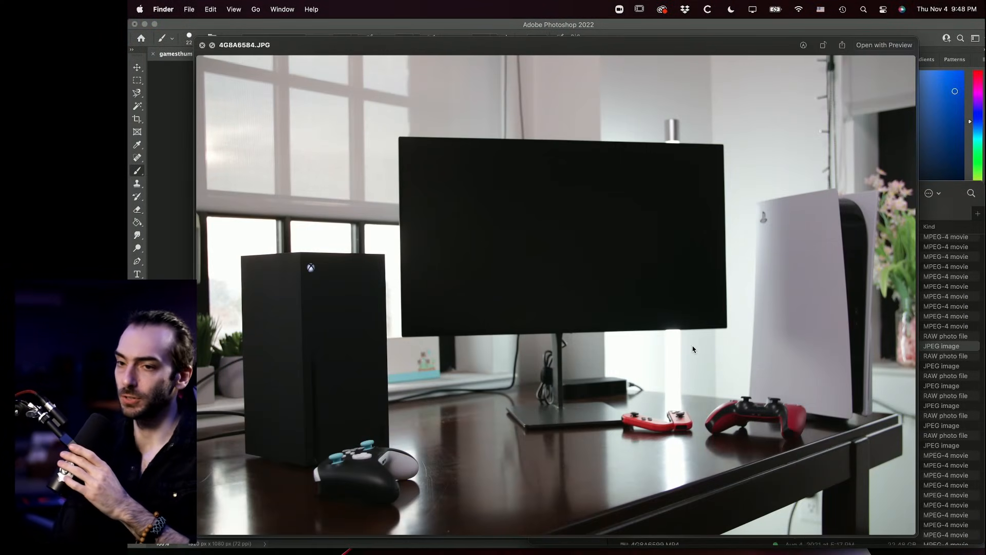
- Look through the monitor setup photos from 4G8A6585 to 4G8A6588, and close the preview
key("Down")
key("Down")
key("Down")
key("Down")
key("Down")
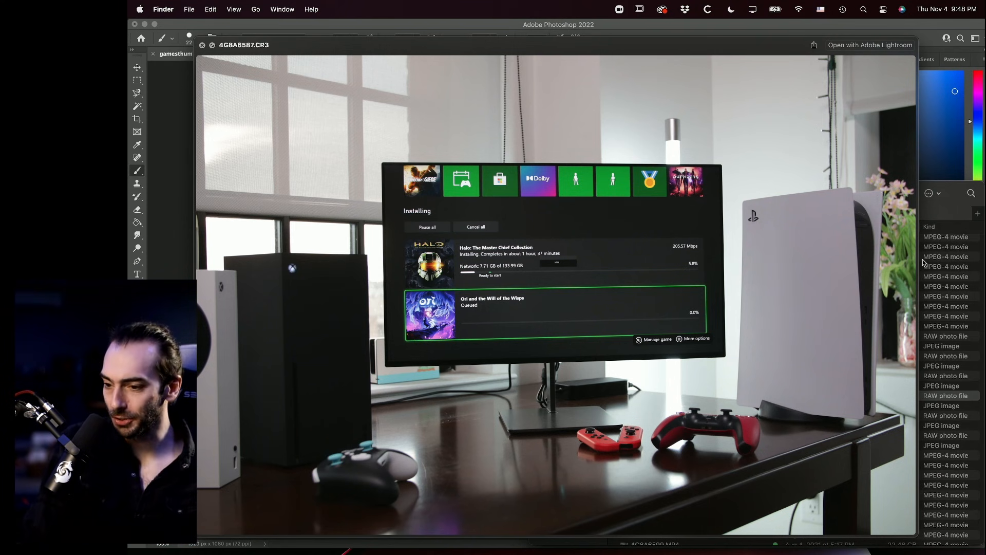
key("Down")
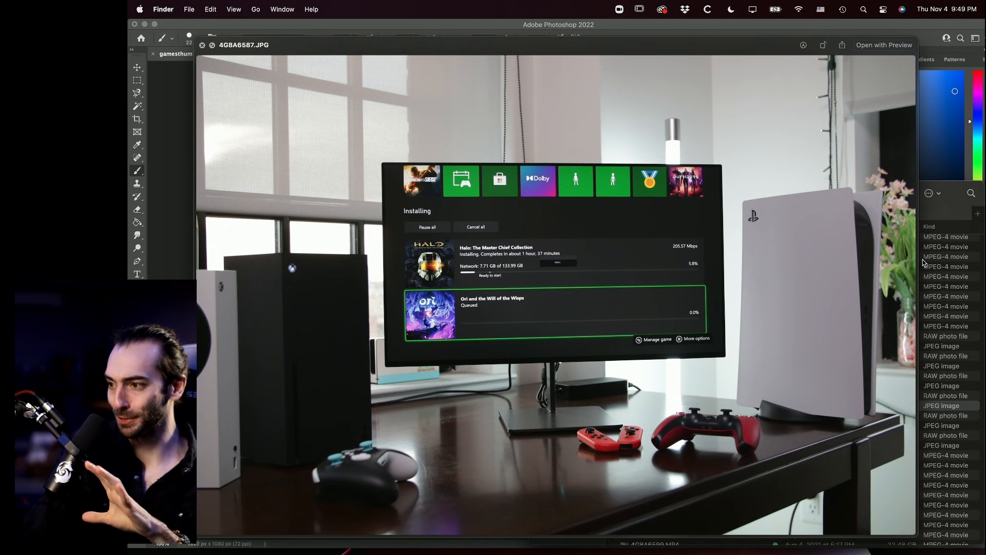
key("Down")
key("space")
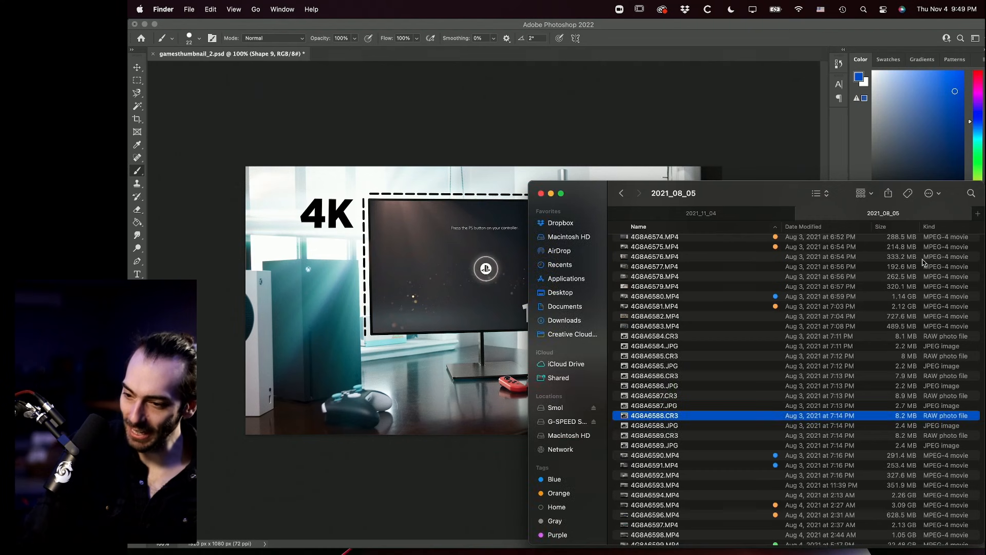
- Preview the blank-screen photos 4G8A6588 and 4G8A6589, and compare them with the lit-screen photo 4G8A6587
key("space")
key("Down")
key("Down")
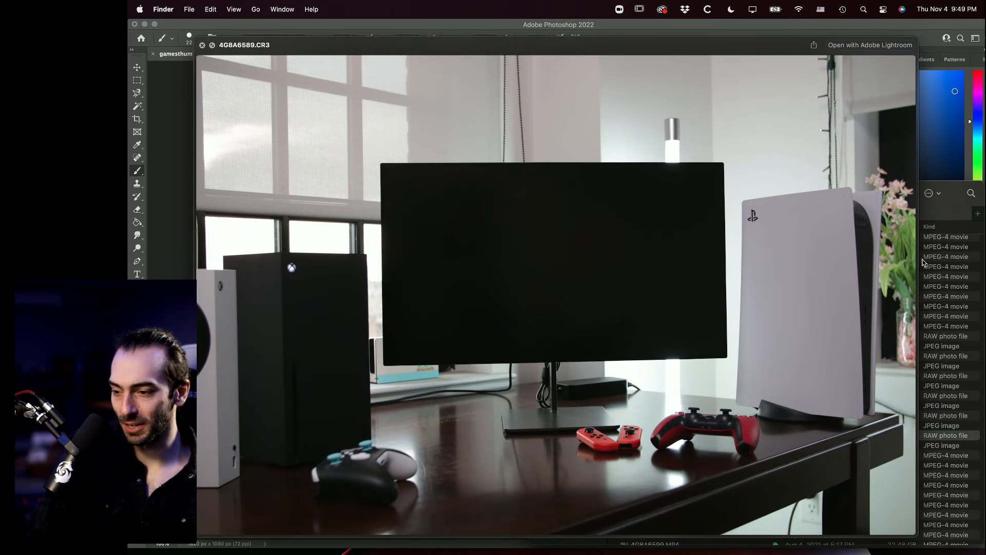
key("Down")
key("Up")
key("Up")
key("Up")
key("Up")
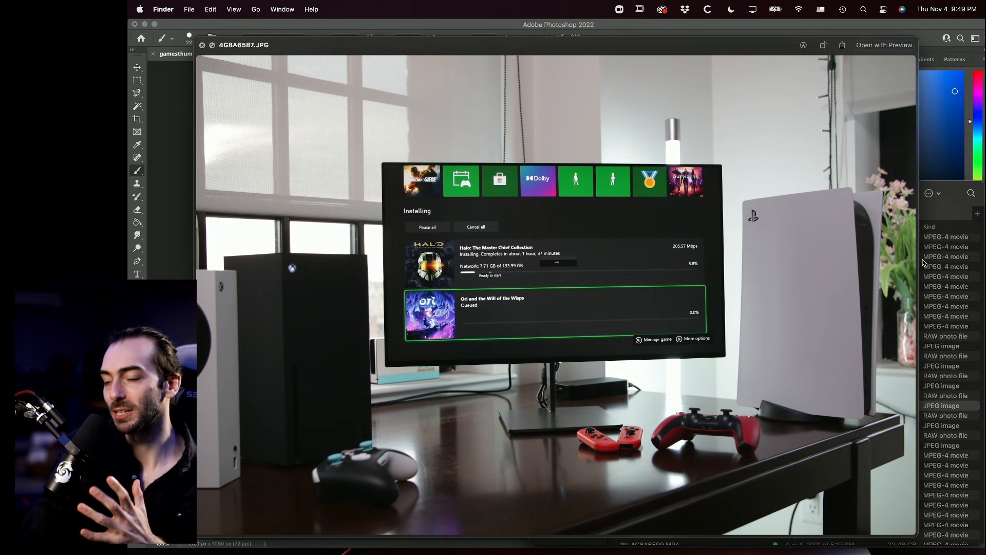
key("Up")
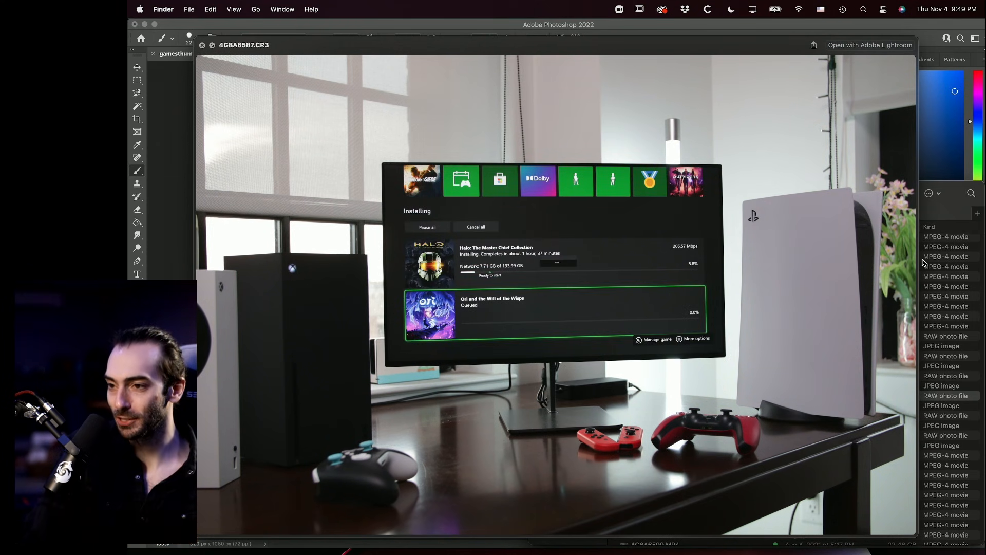
key("space")
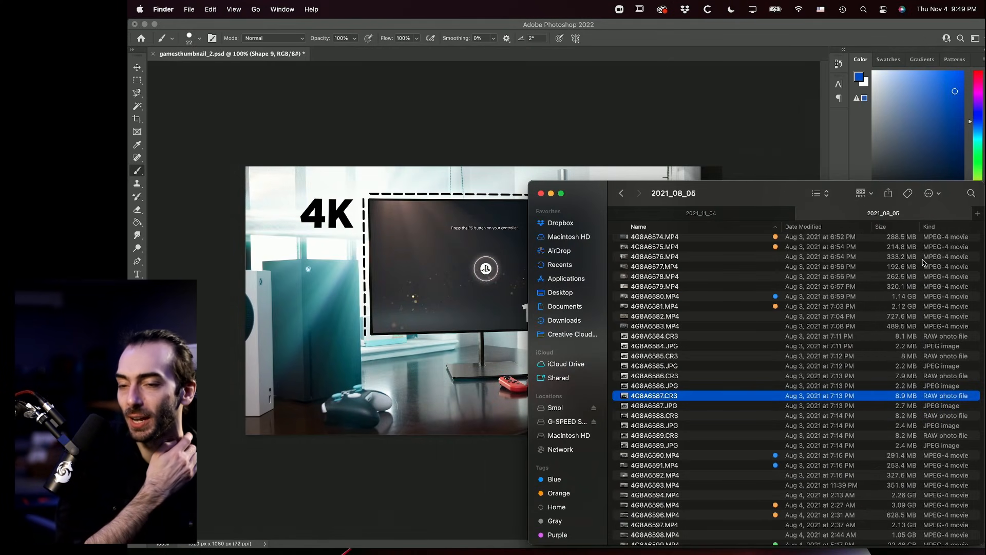
- Switch back to Photoshop and hide the text, screen and effect layers stacked above the base photo 4G8A6588
key("super+Tab")
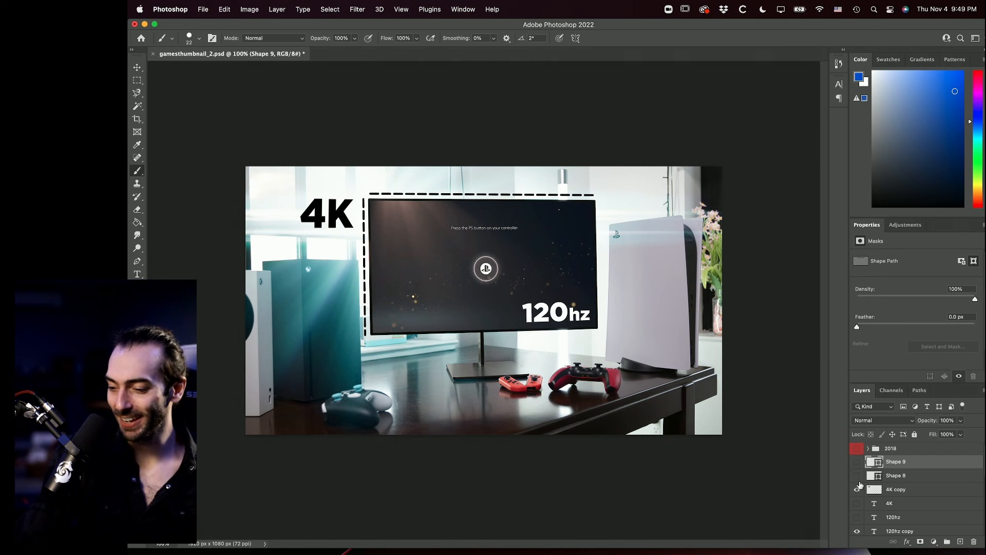
scroll(855, 501, "down", 2)
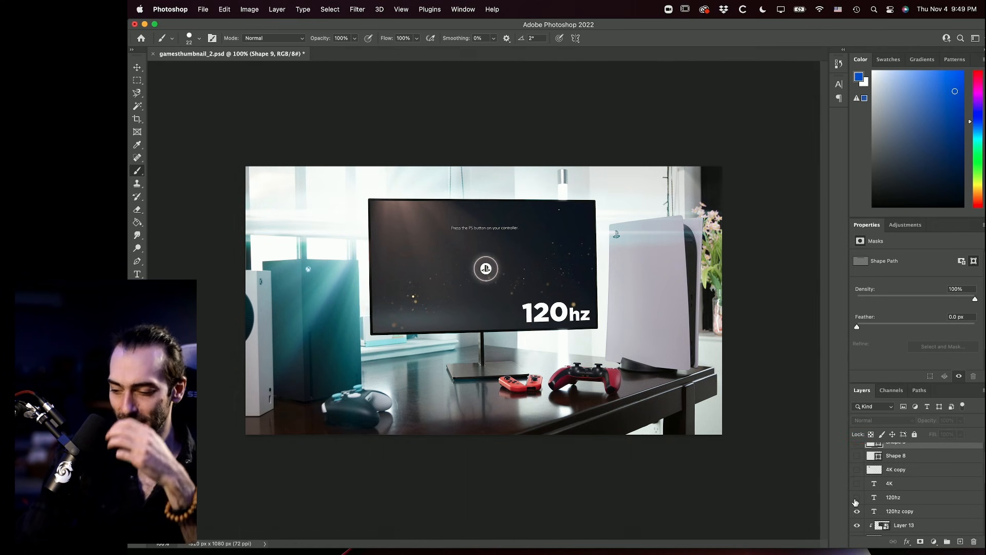
scroll(856, 488, "down", 5)
left_click_drag(856, 526, 857, 498)
scroll(855, 521, "down", 3)
scroll(857, 499, "down", 3)
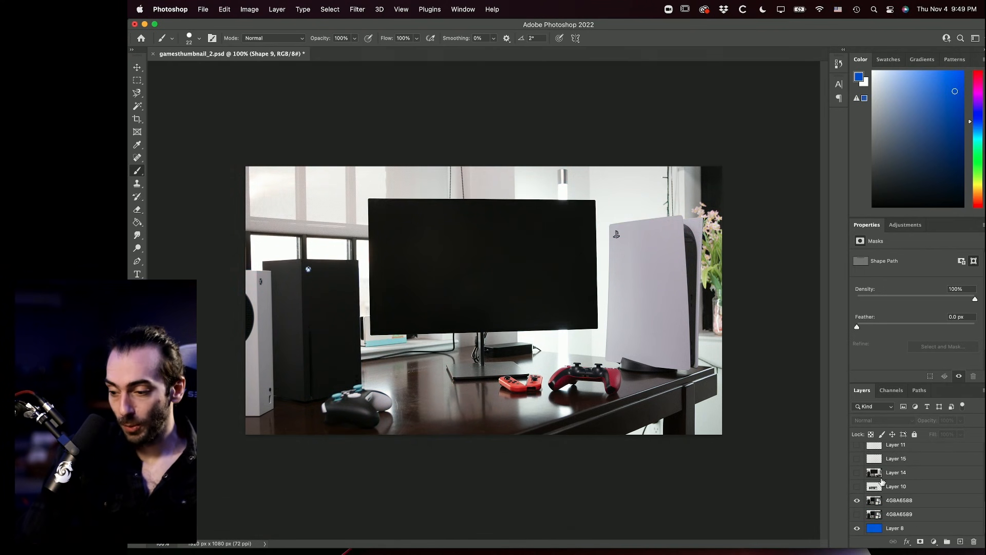
- Toggle the visibility of Layer 14 repeatedly to compare the desk with and without the cables behind the monitor
left_click(858, 475)
left_click(858, 475)
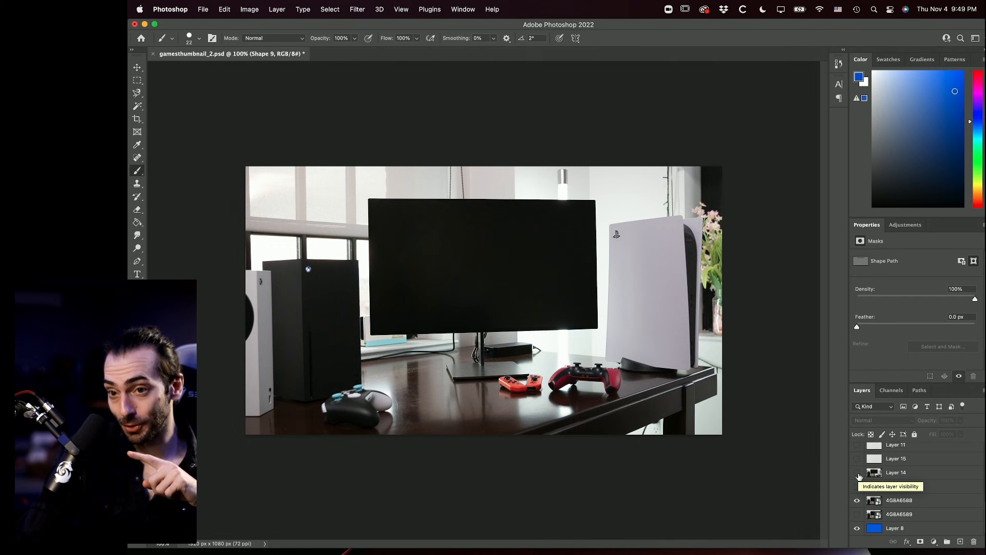
left_click(858, 475)
left_click(858, 475)
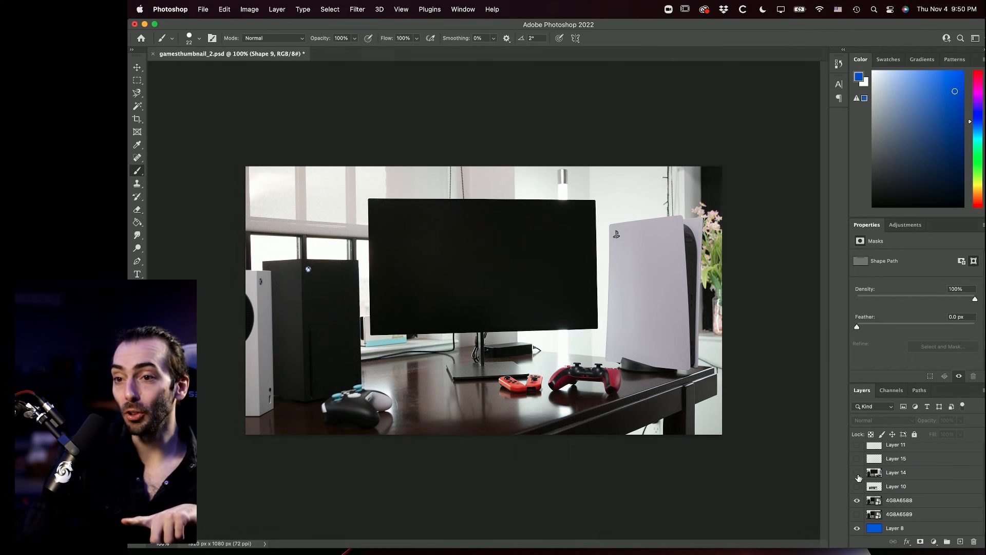
left_click(858, 474)
left_click(858, 474)
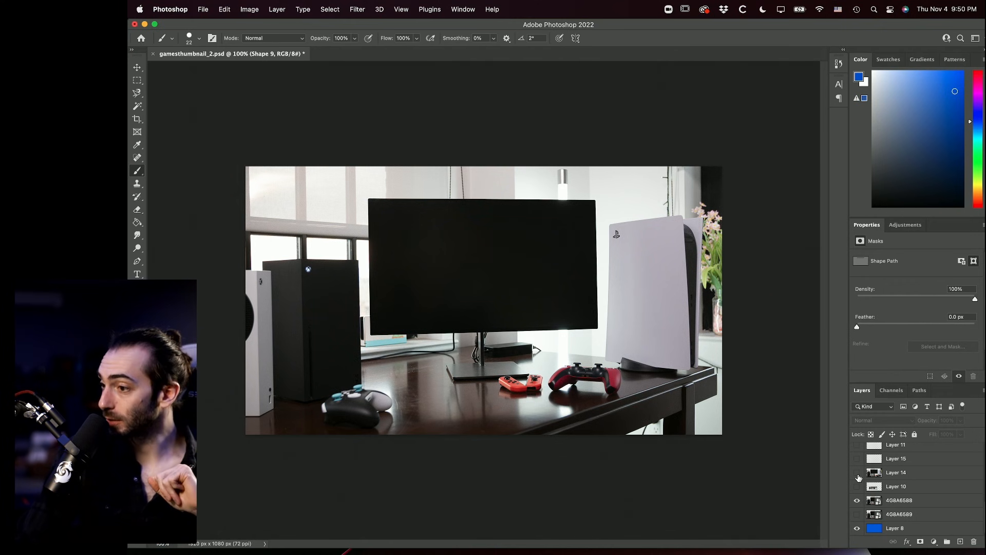
left_click(858, 474)
left_click(858, 474)
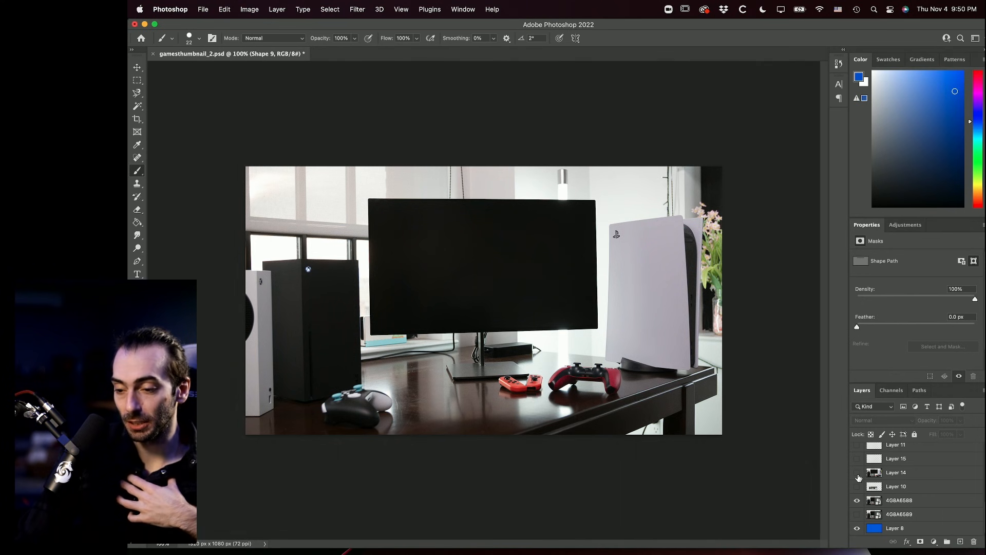
left_click(858, 474)
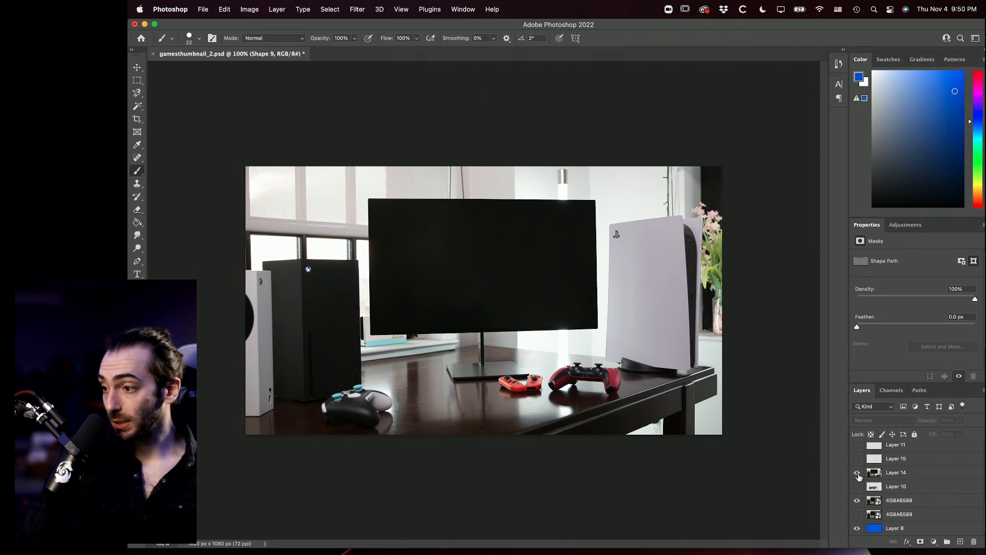
left_click(858, 474)
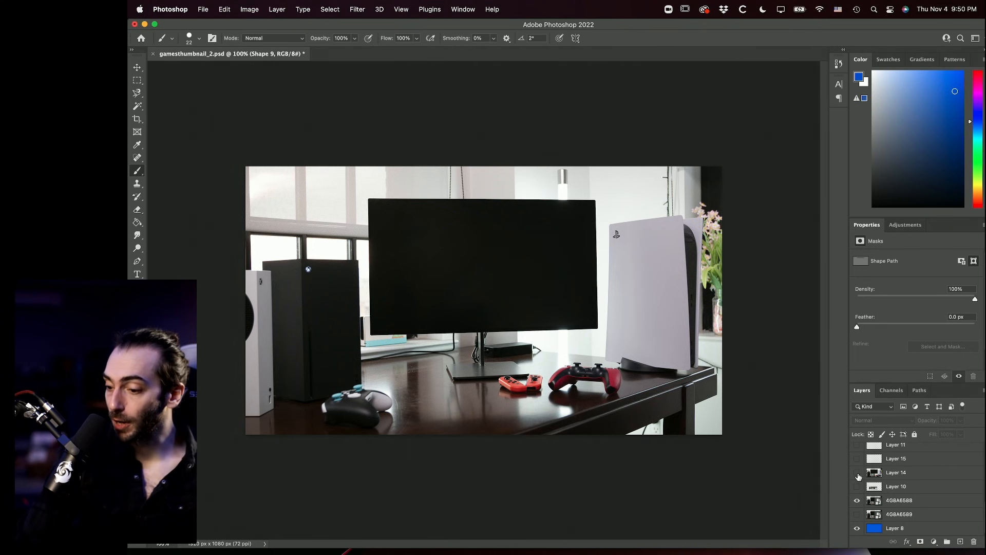
- Show Layers 14, 15, 11 and 12, and compare Layer 12's light rays in Normal blending before keeping Screen mode
left_click(857, 473)
left_click(857, 459)
scroll(857, 463, "up", 3)
left_click(858, 488)
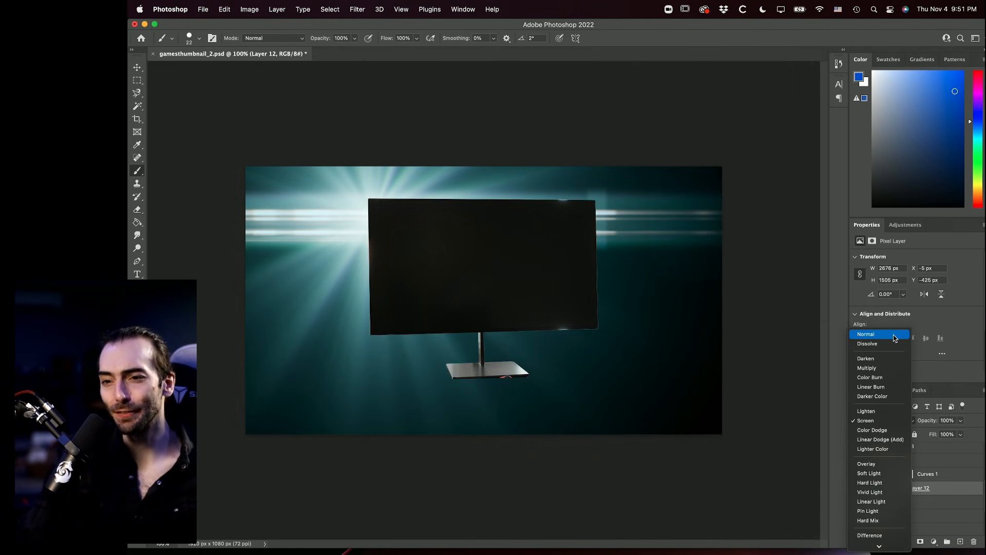
left_click(878, 420)
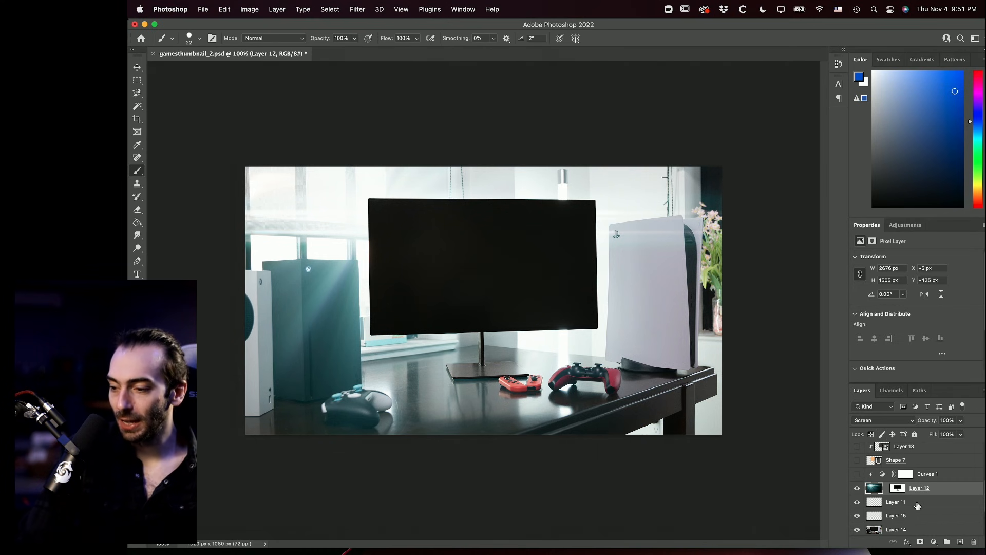
- Open the document's edit history, select the latest Layer Visibility state, and look over the lower layers
left_click(839, 64)
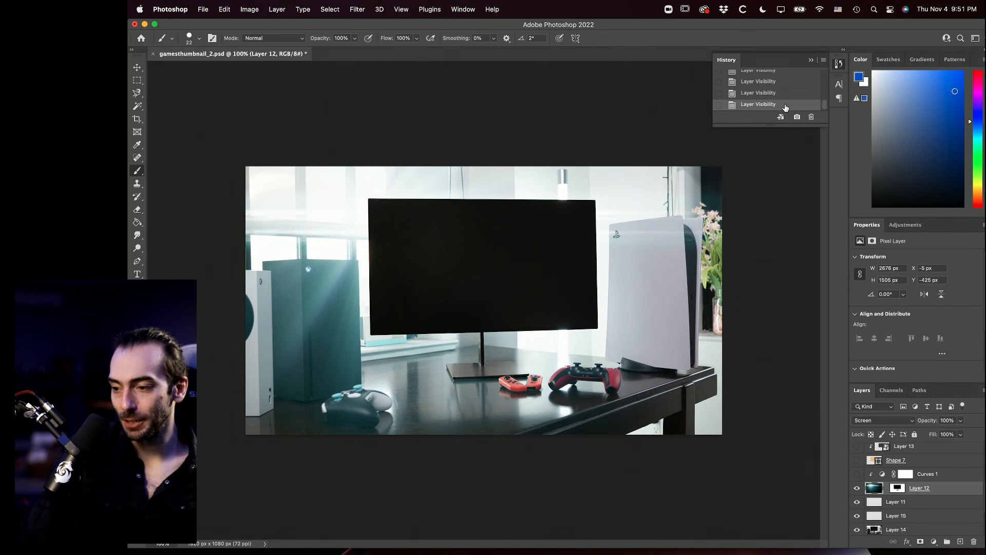
left_click(785, 108)
left_click(911, 524)
scroll(912, 523, "down", 5)
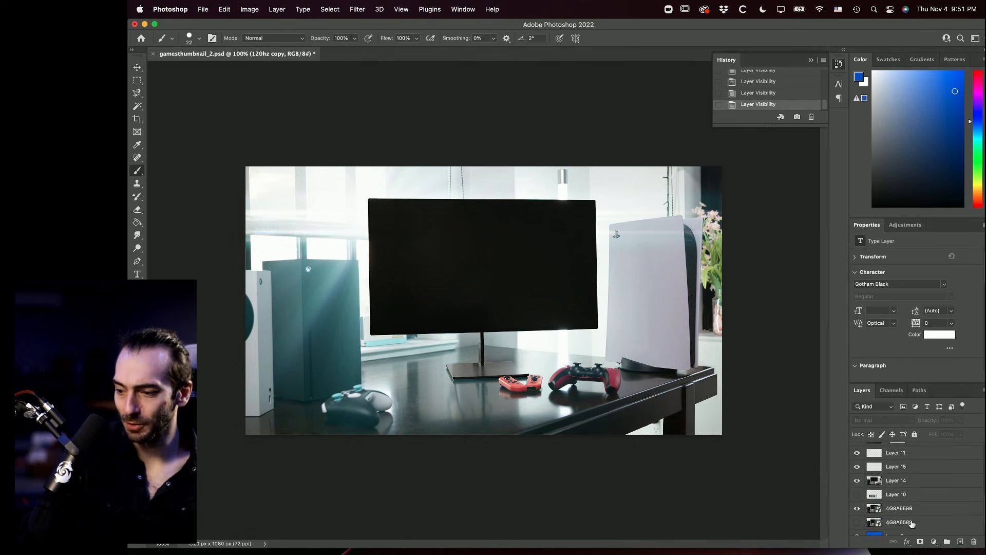
scroll(912, 524, "up", 5)
- Turn on the Curves 1 adjustment clipped to Layer 12, and select Layer 12
left_click(883, 492)
left_click(858, 490)
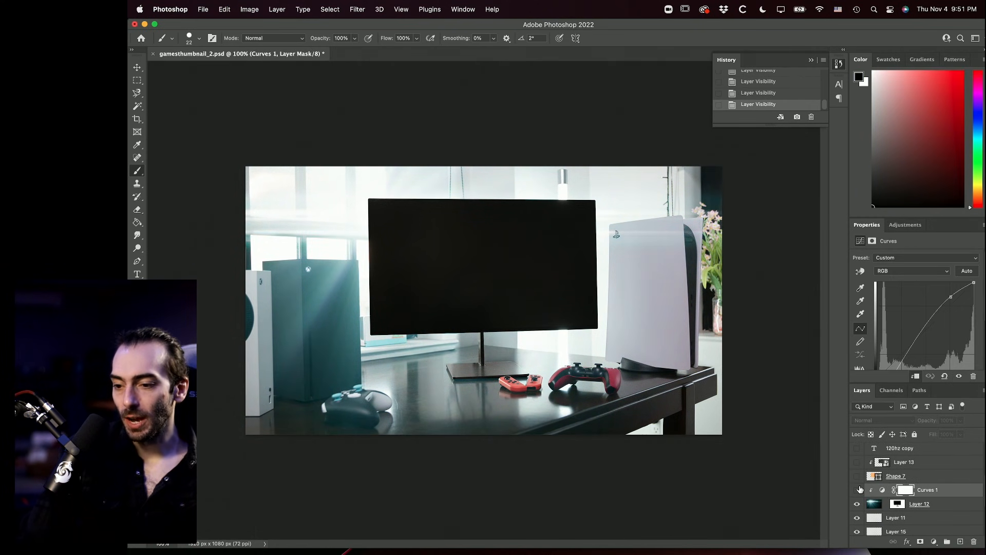
left_click(859, 490)
left_click(872, 504)
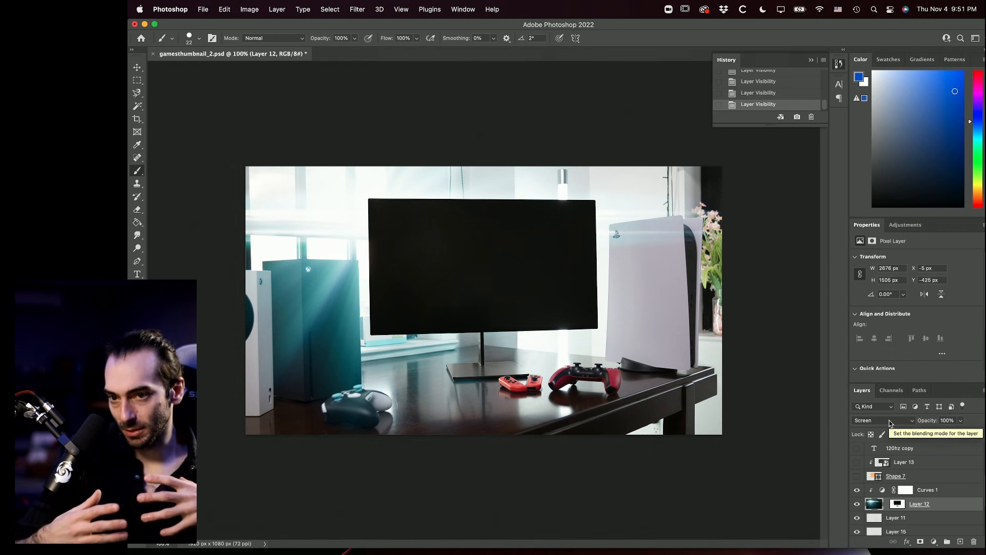
- Show the orange Shape 7 over the monitor and the PlayStation screen image clipped to it on Layer 13
left_click(896, 476)
left_click(857, 476)
left_click(856, 477)
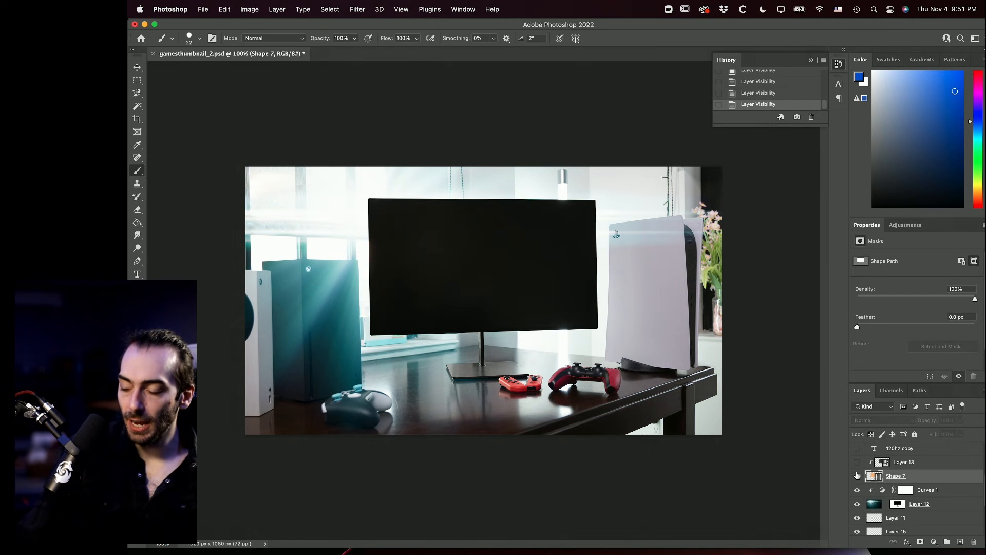
left_click(857, 476)
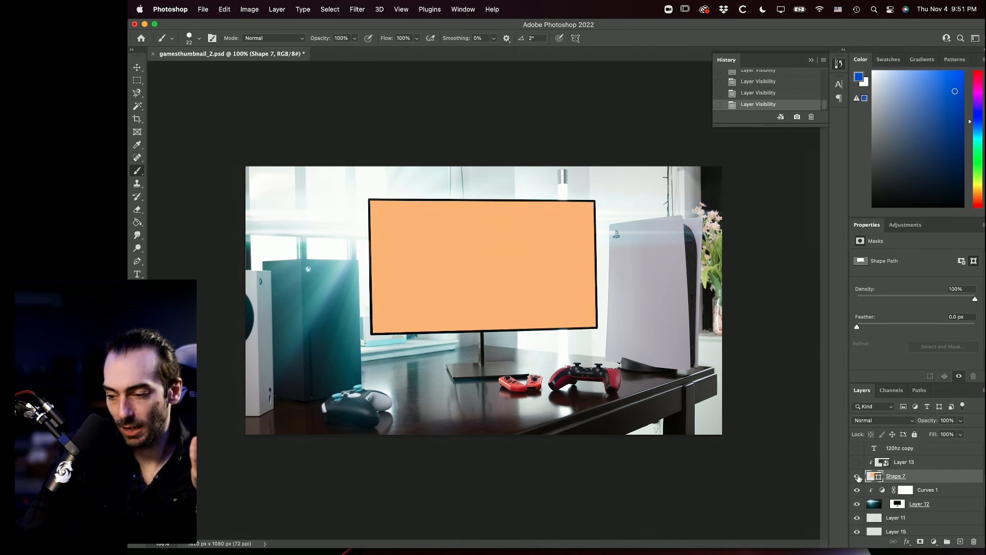
left_click(857, 476)
left_click_drag(857, 476, 857, 462)
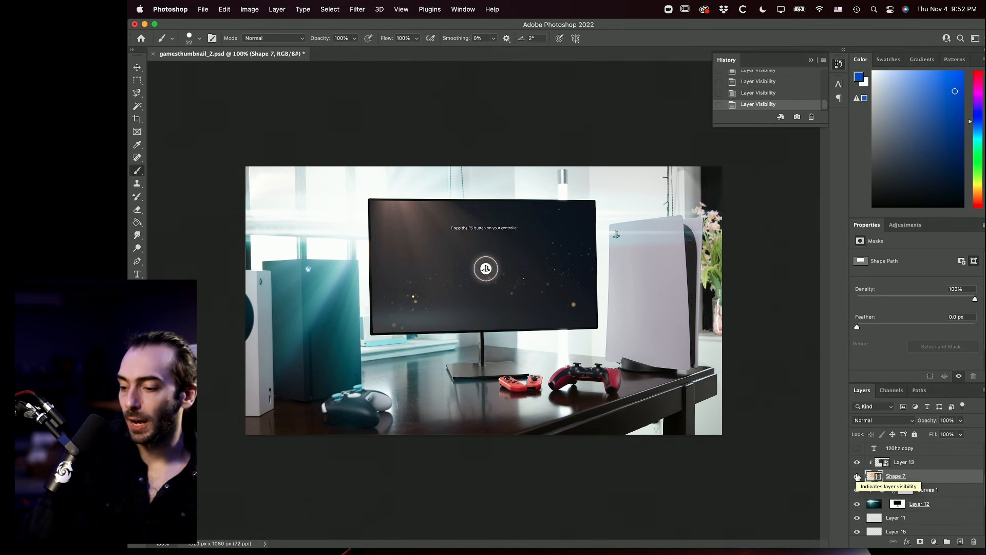
- Try enlarging the PlayStation screen image on Layer 13 to about 102% width and 108% height, repositioned within the monitor
left_click(886, 462)
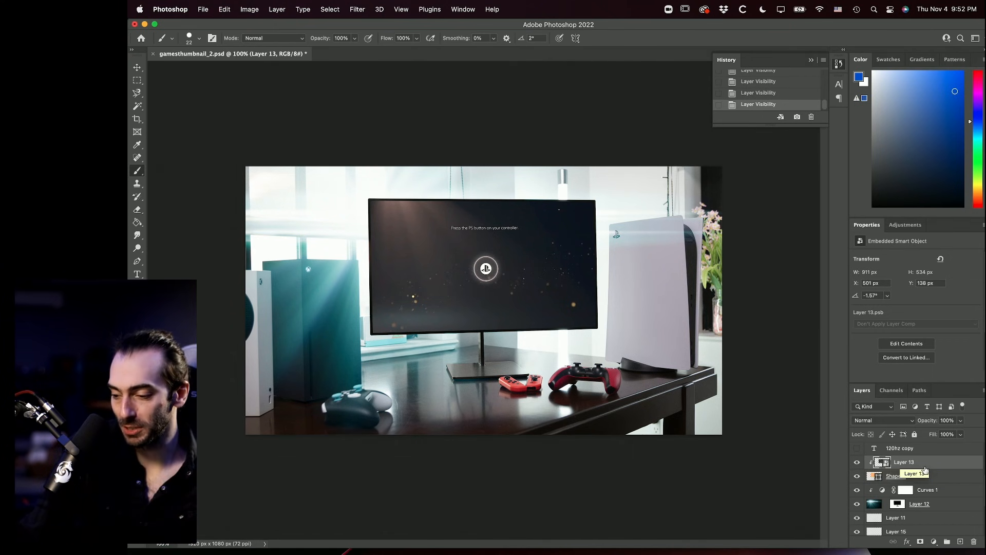
key("ctrl+t")
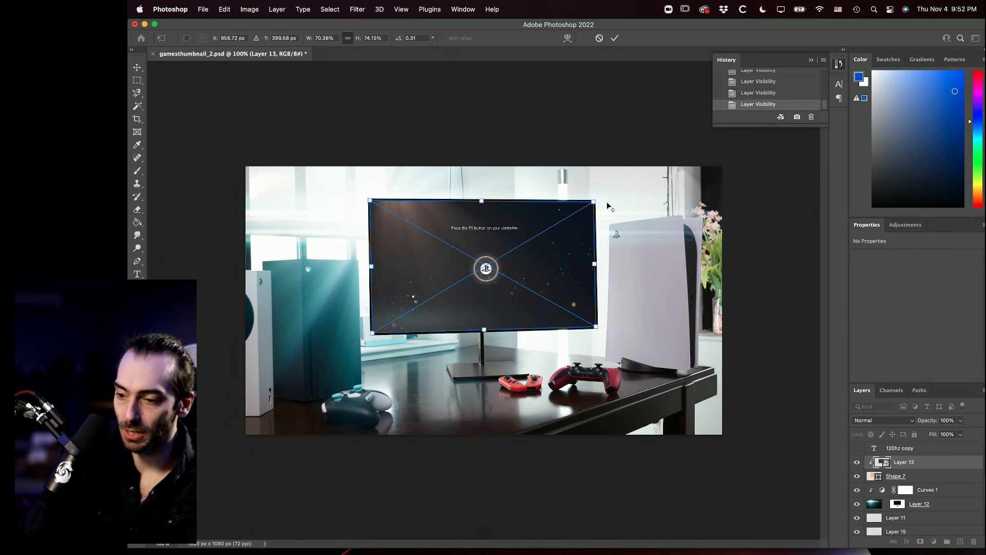
left_click_drag(597, 200, 650, 166)
left_click_drag(599, 229, 598, 247)
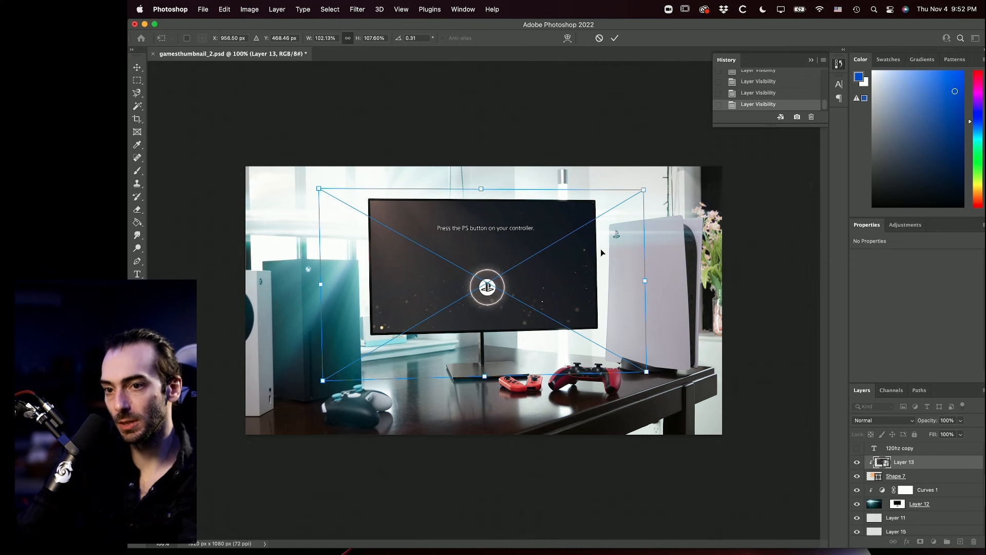
key("Return")
- Hide Layer 13 to inspect Shape 7, and undo both that visibility change and the Layer 13 transform
left_click(894, 475)
left_click(856, 462)
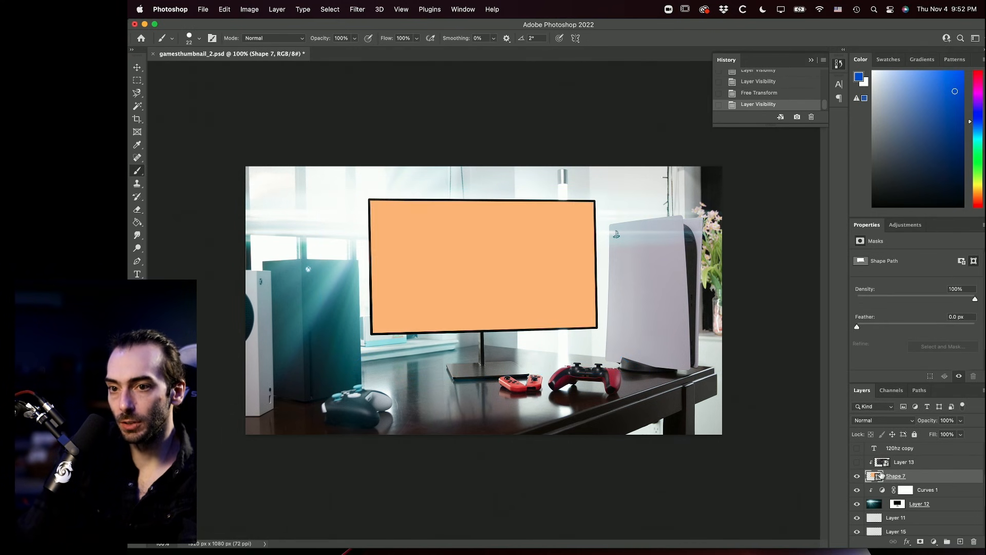
key("super+z")
key("super+z")
- Show the 120hz copy and 4K copy text layers, leaving the plain 120hz layer hidden
scroll(878, 475, "up", 3)
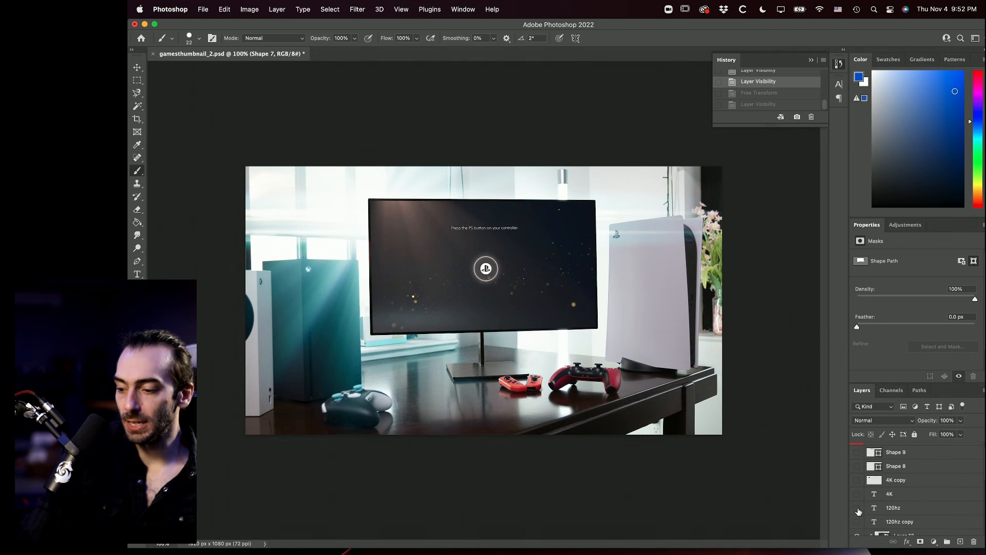
left_click(857, 508)
left_click(858, 508)
left_click(857, 522)
left_click(856, 479)
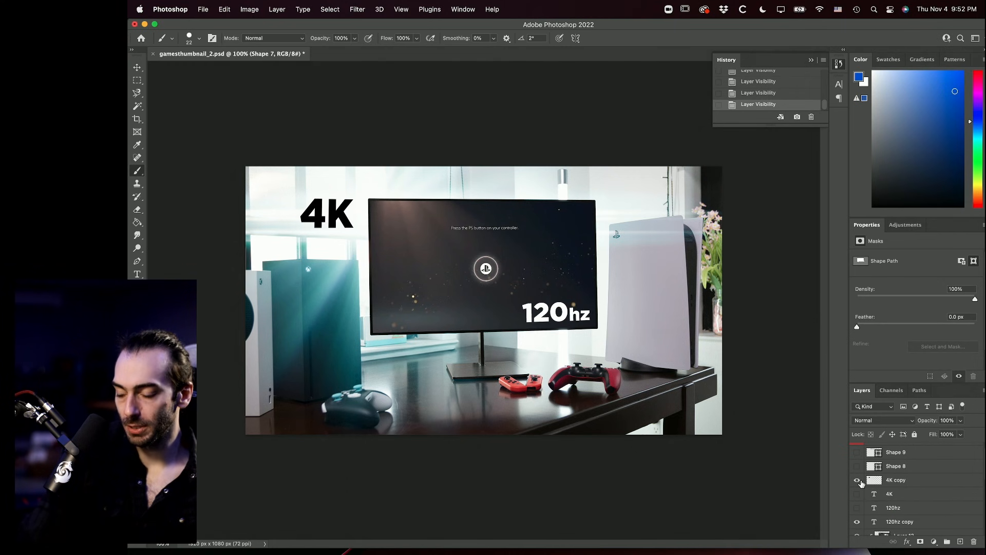
mouse_move(859, 480)
left_mouse_down()
mouse_move(857, 453)
mouse_move(857, 476)
left_mouse_up()
- Draw a horizontal line about 907 px wide above the monitor with the Line tool and give it a dashed stroke
left_click(138, 300)
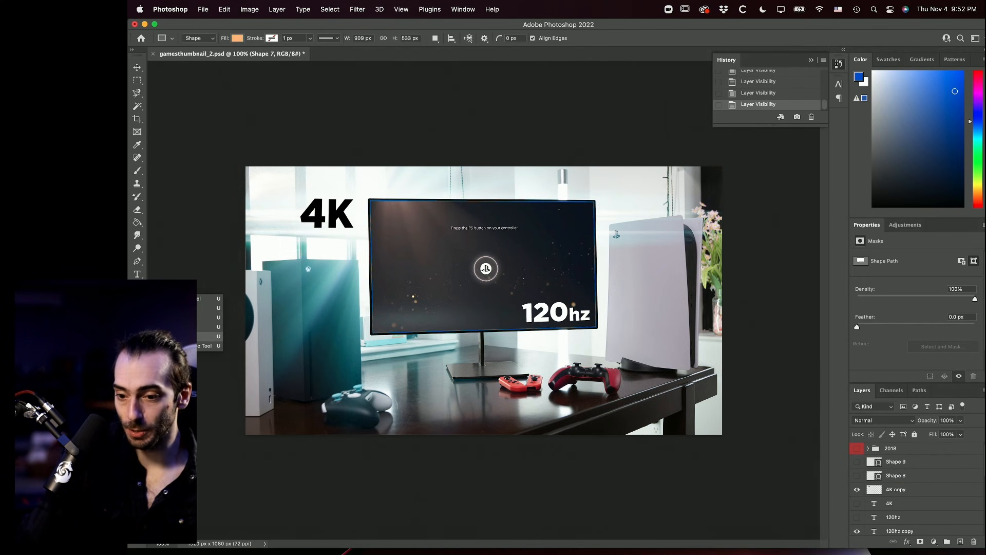
left_click(170, 336)
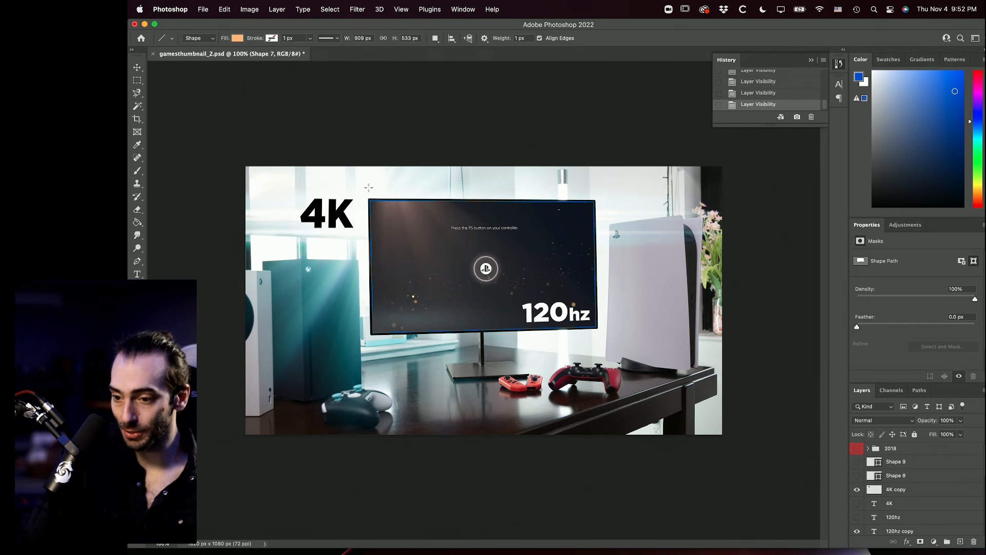
left_click_drag(369, 187, 594, 188)
left_click(337, 38)
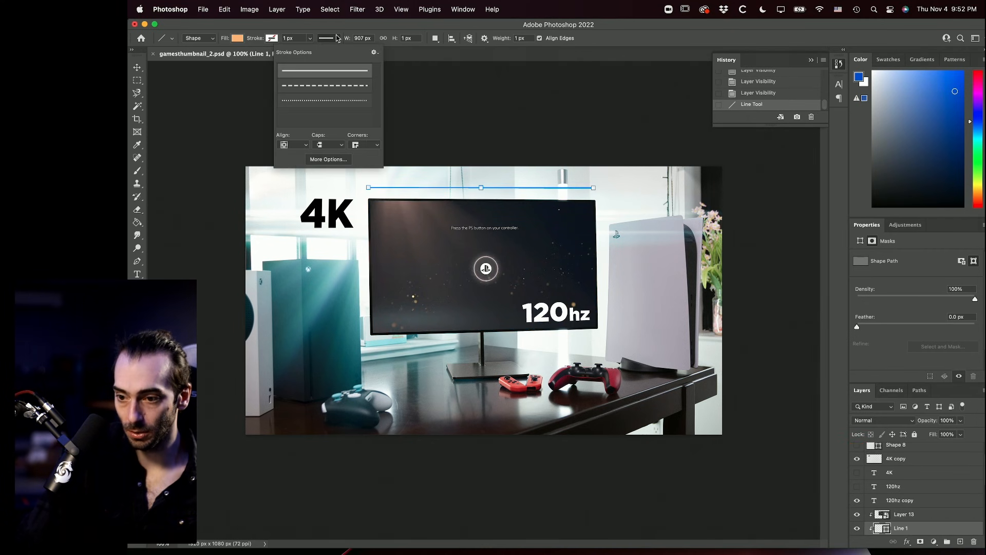
left_click(327, 86)
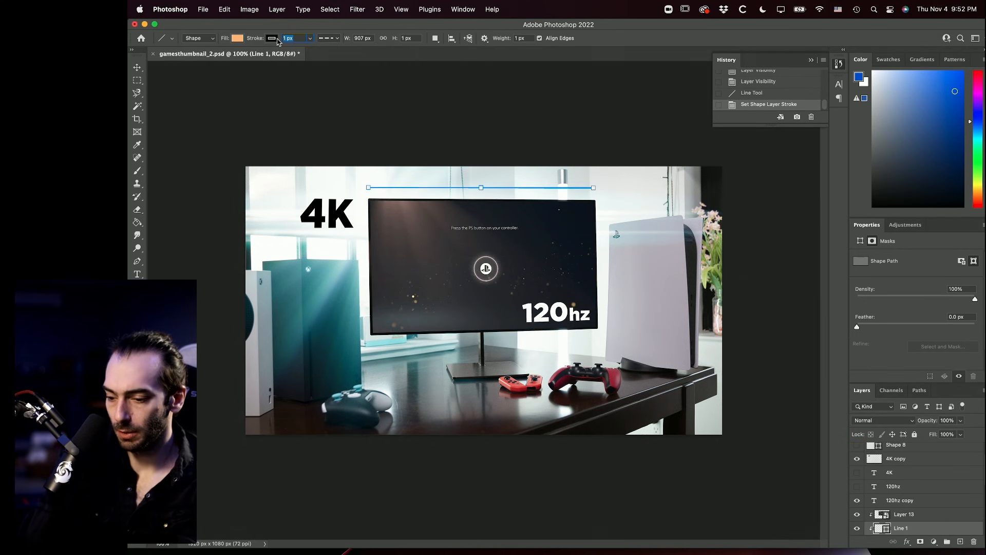
- Set the line's weight to 30 px with a 12.12 px dashed stroke, and hide the Line 1 layer
type("30")
key("Return")
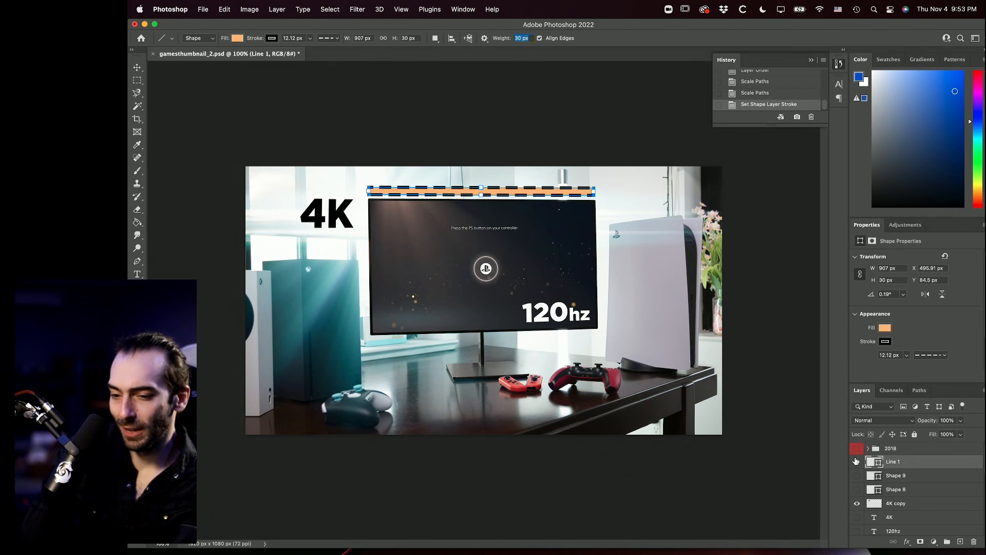
key("ctrl+comma")
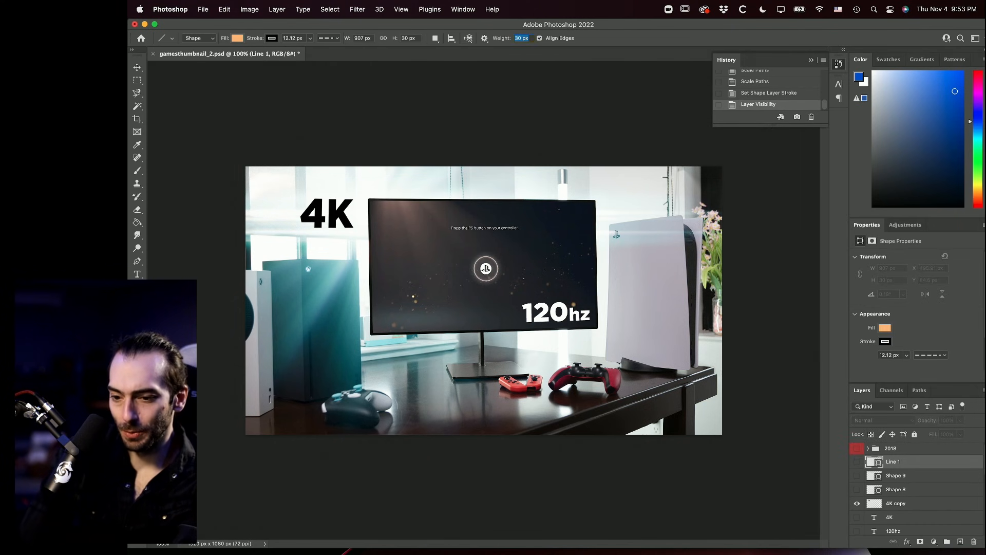
- Draw unfilled dashed Pen tool lines along the monitor's top edge, about 914 px wide, and left edge, about 534 px high
right_click(137, 300)
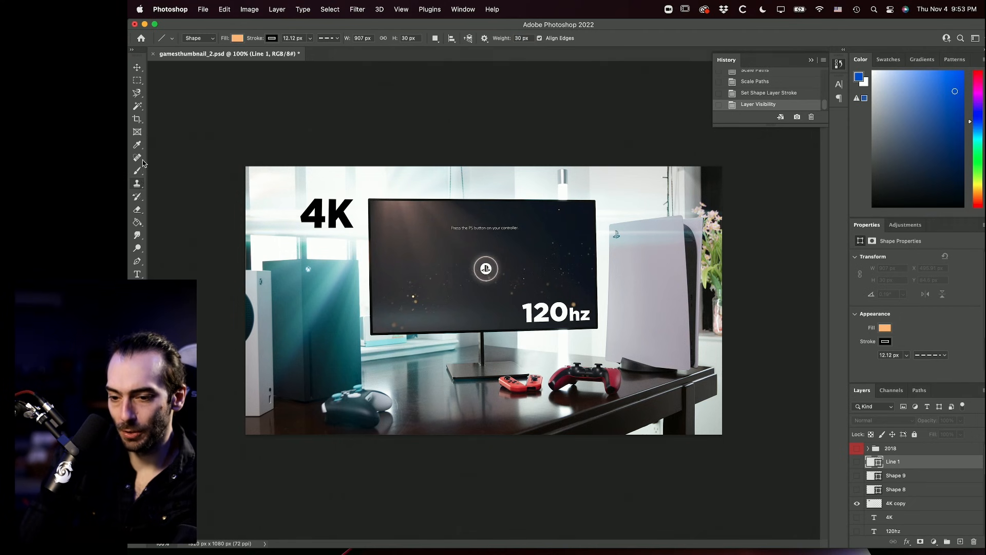
left_click(136, 261)
left_click(366, 186)
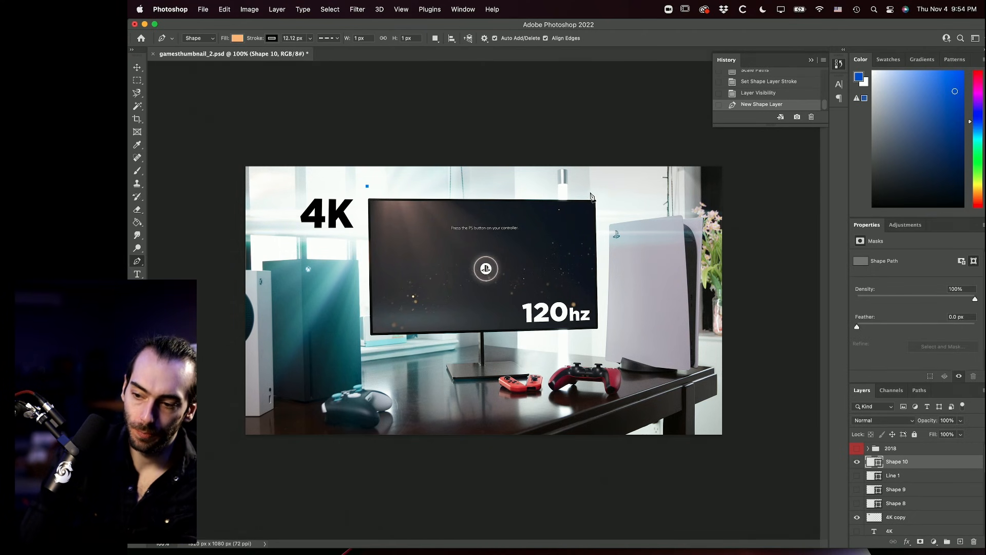
left_click(595, 190)
left_click(238, 38)
left_click(167, 53)
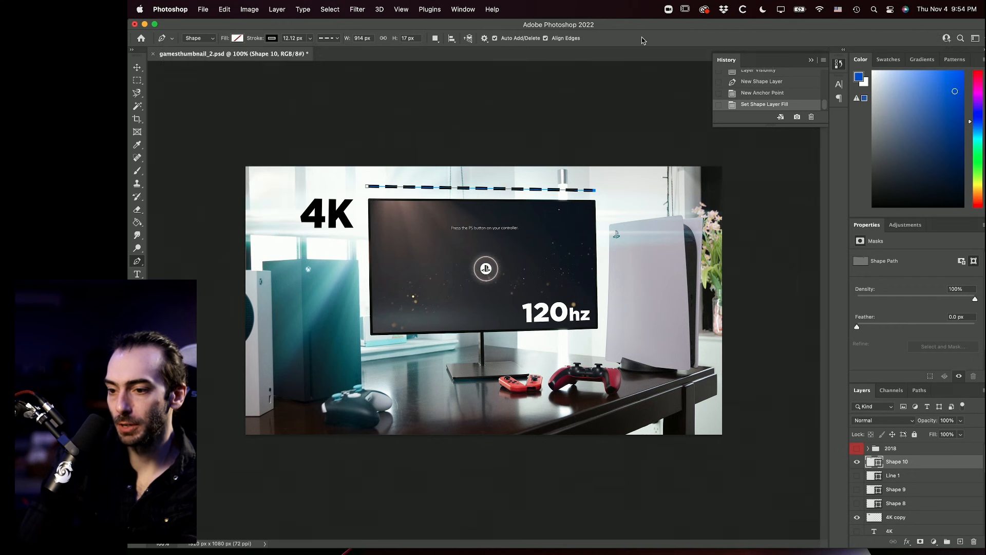
left_click(362, 200)
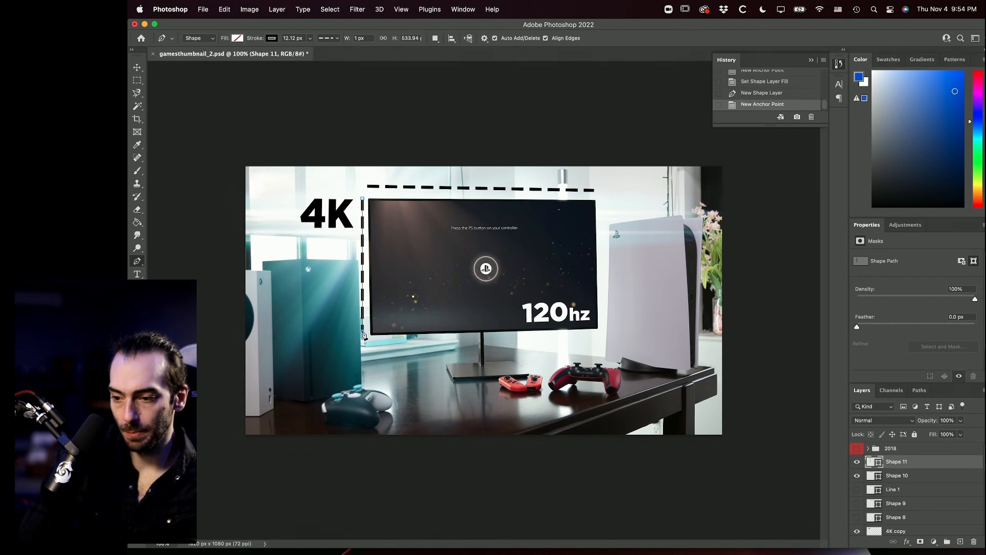
key("Escape")
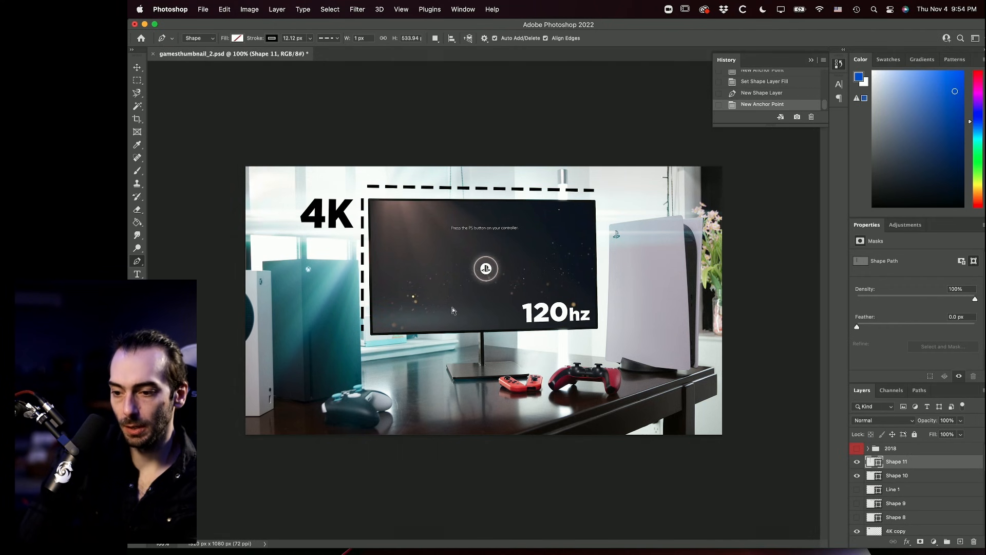
- Hide the newly drawn practice lines and show the finished dashed lines on Shape 8 and Shape 9
left_click(857, 517)
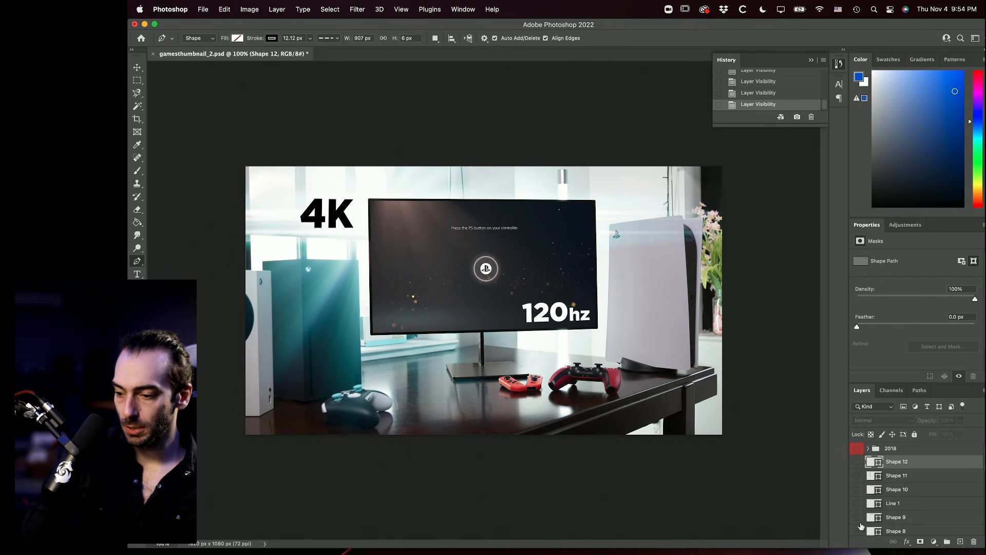
left_click(857, 531)
left_click(857, 517)
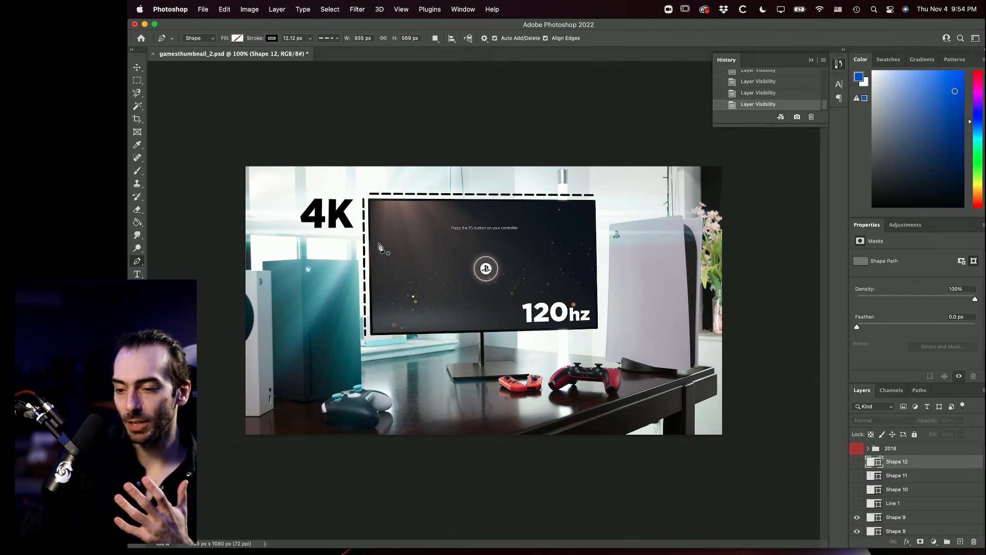
- Hide the Shape 9, Shape 8, 4K copy and 120hz copy layers to view the image without graphics
left_click(138, 68)
scroll(861, 486, "down", 3)
left_click_drag(857, 482, 859, 511)
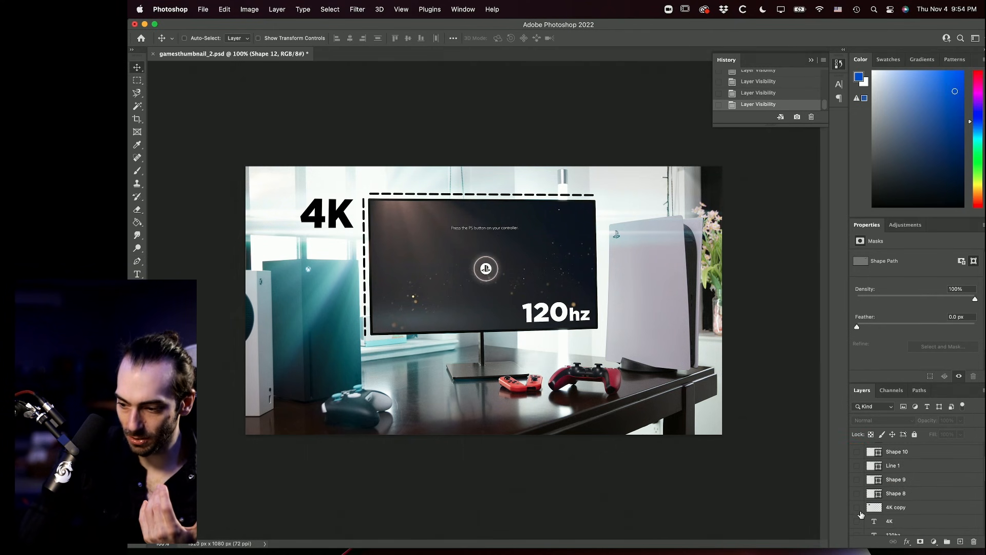
scroll(860, 512, "down", 4)
left_click(857, 484)
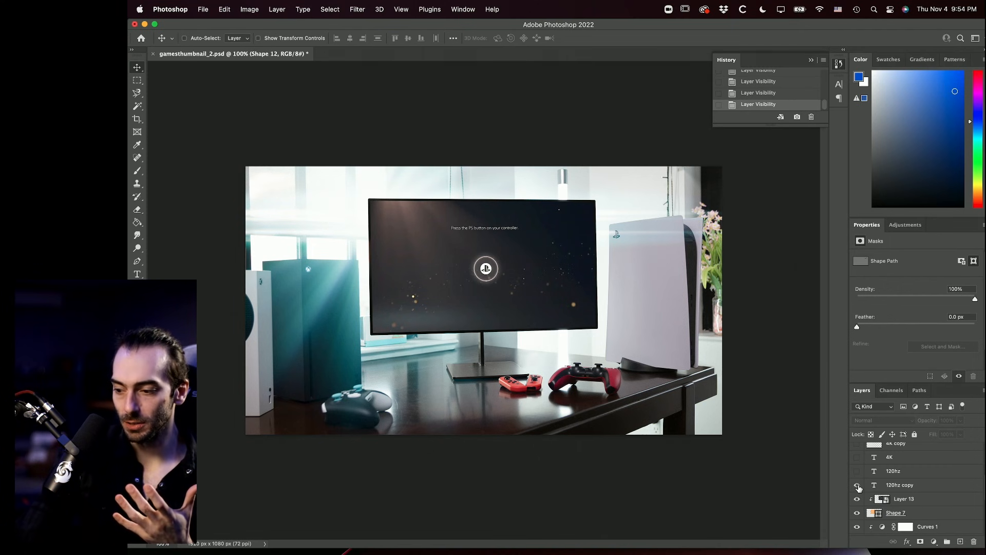
- Show the 120hz copy and 4K copy text layers again, keeping the practice shapes Shape 12 and Shape 11 hidden
left_click(857, 484)
scroll(857, 471, "up", 1)
left_click(856, 467)
scroll(857, 469, "up", 4)
left_click(857, 461)
left_click(857, 473)
left_click(857, 473)
left_click(857, 460)
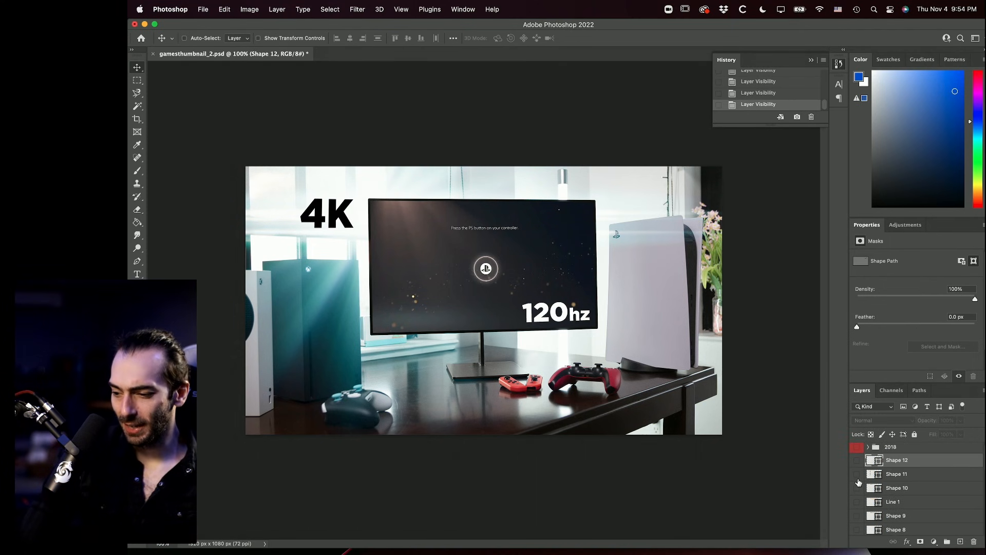
- Show the dashed lines on Shape 8 and Shape 9 around the monitor, and select Shape 9
scroll(858, 482, "down", 2)
left_click(857, 491)
left_click(857, 477)
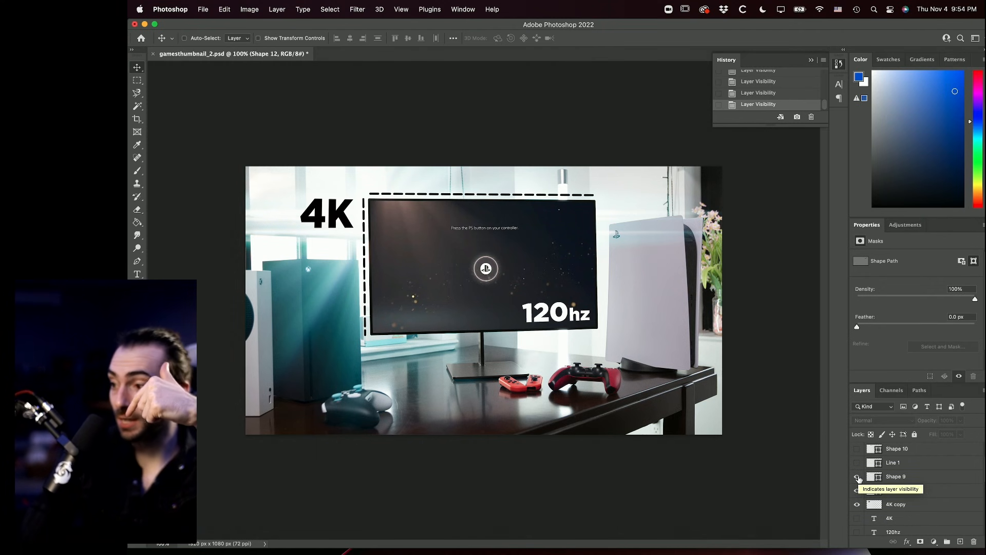
left_click(874, 477)
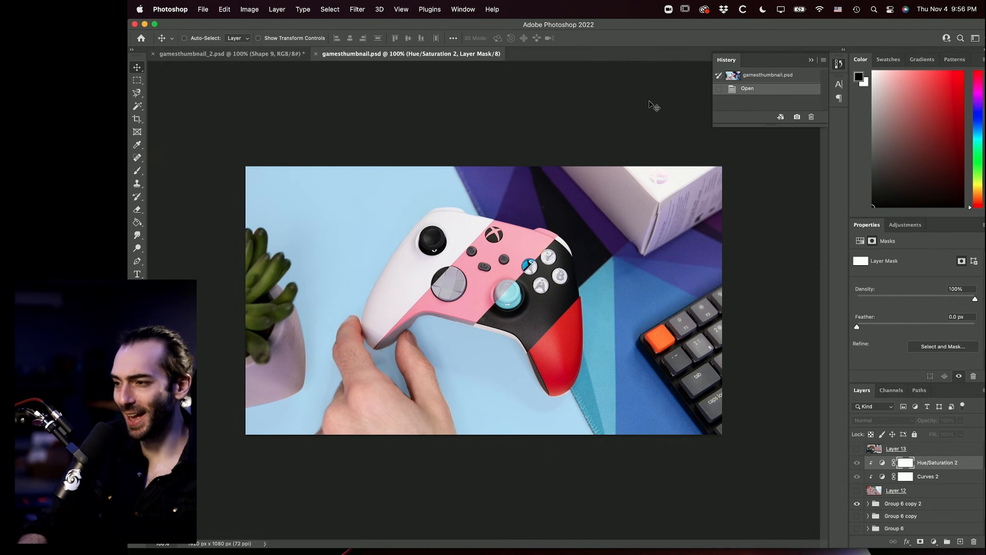
- Switch to Finder's 2021_07_15 folder and preview the controller photos 4G8A6399.JPG and 4G8A6400.JPG
key("super+Tab")
scroll(735, 374, "up", 2)
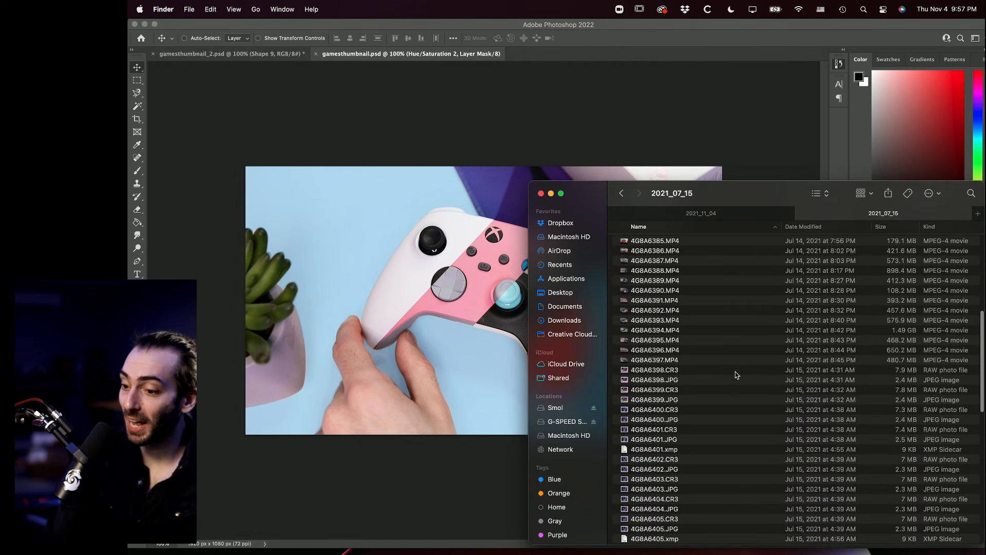
left_click(700, 383)
key("space")
key("Down")
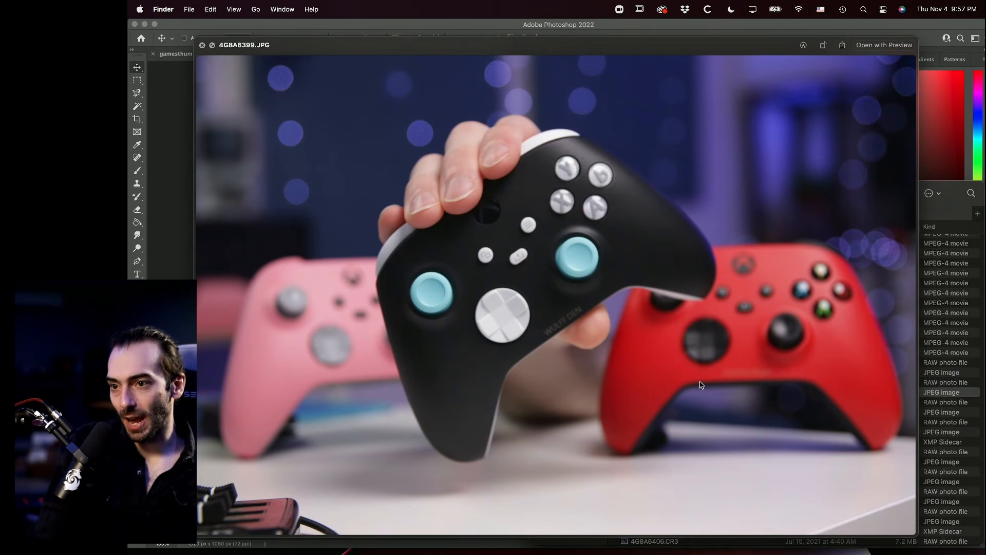
key("Down")
key("Down")
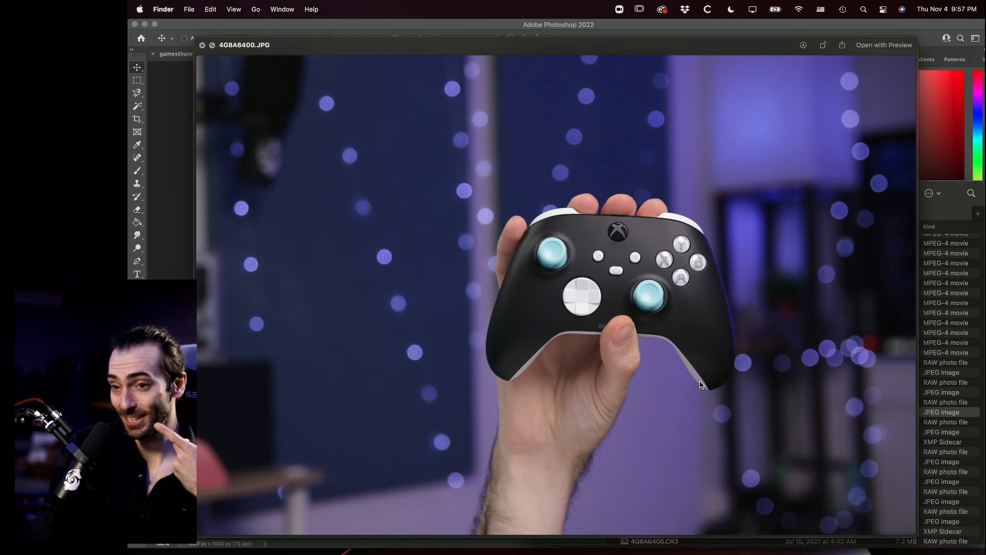
- Preview the following controller shots up to 4G8A6402.JPG, and return to 4G8A6399.JPG for comparison
key("Down")
key("Down")
key("Down")
key("Down")
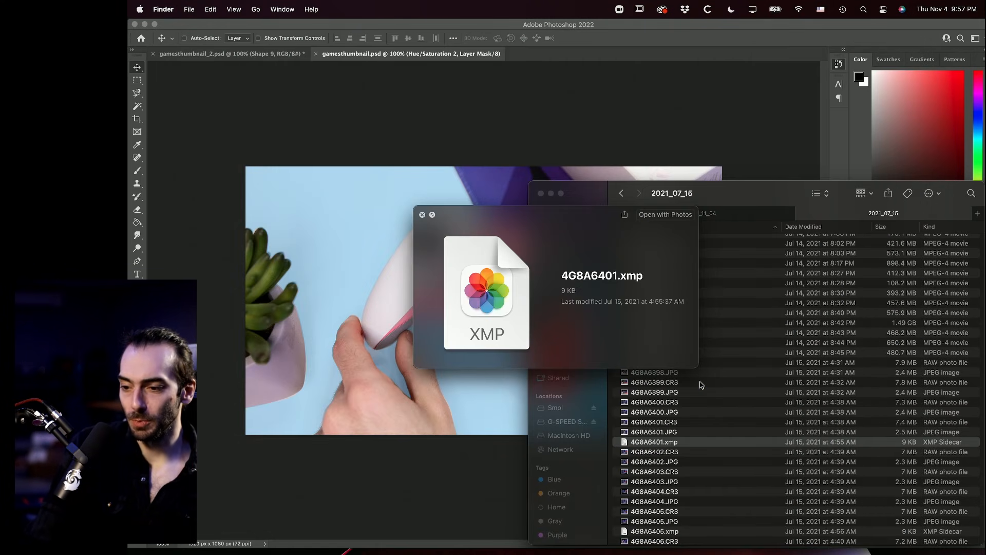
key("Down")
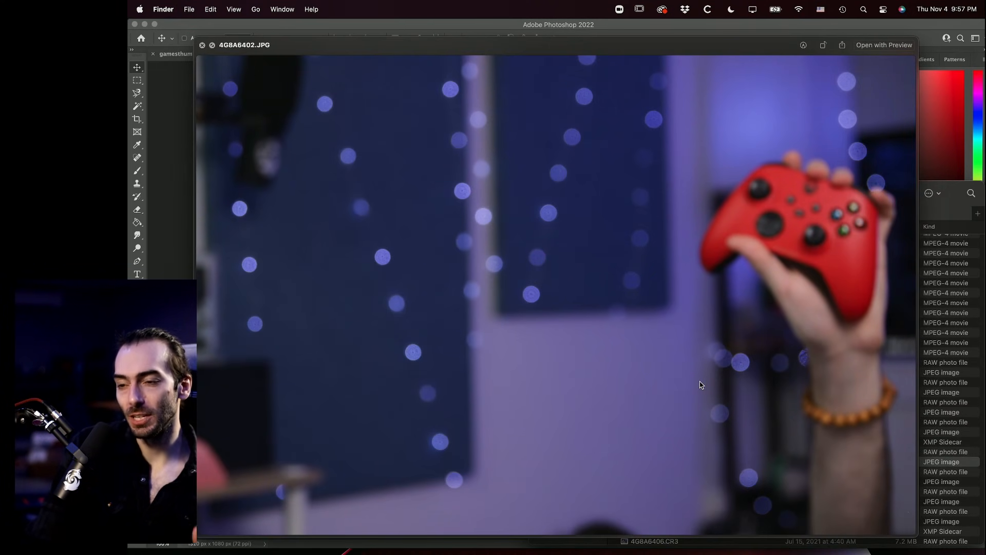
key("Up")
key("Up")
key("Up")
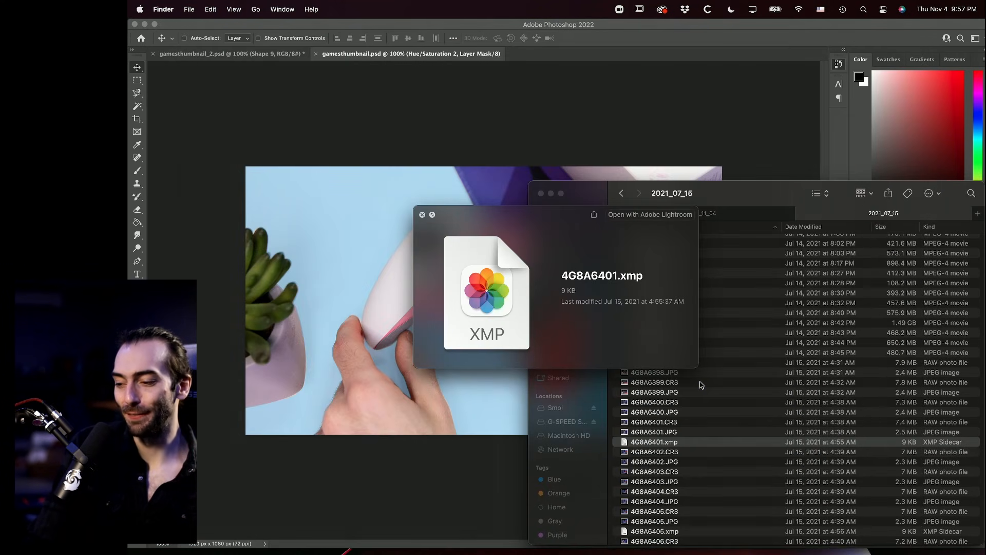
key("Up")
key("Up")
key("Up")
key("Up")
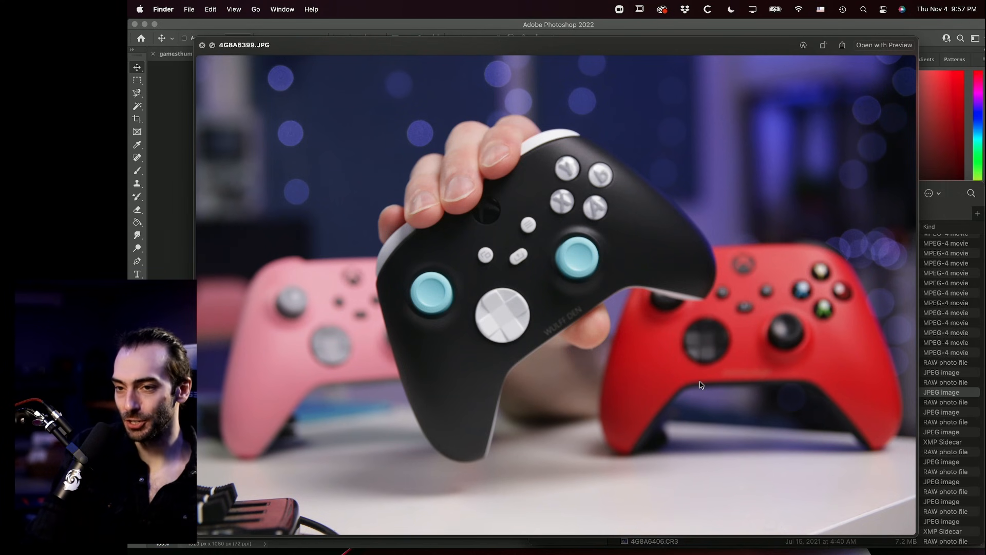
- Page through the photo previews from 4G8A6399.JPG to the overhead black controller shot 4G8A6412.CR3
key("Down")
key("Down")
key("Down")
key("Down")
key("Down")
key("Down")
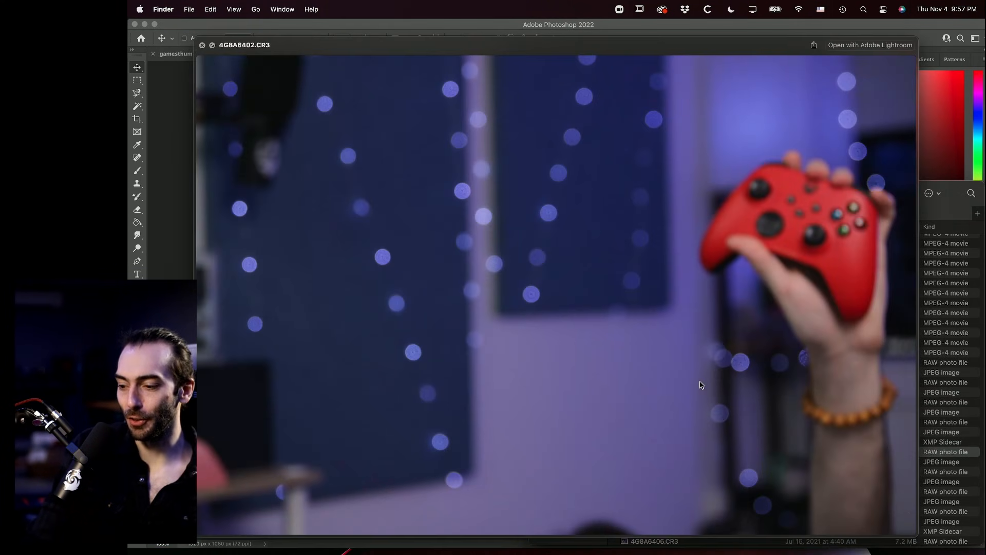
key("Down")
key("Down")
key("Down")
key("Down")
key("Down")
key("Down")
key("Down")
key("Down")
key("Down")
key("Down")
key("Down")
key("Down")
key("Down")
key("Down")
key("Down")
key("Down")
key("Down")
key("Down")
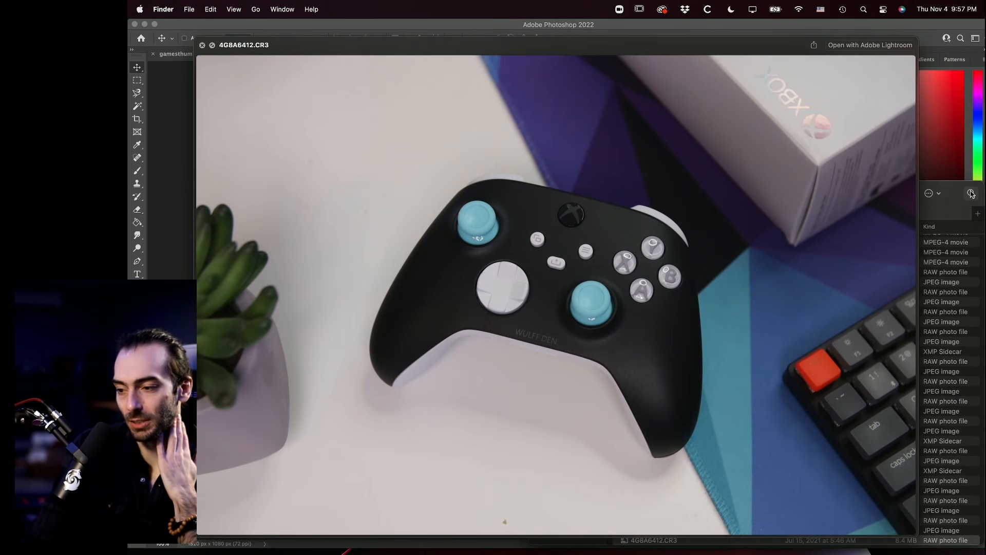
- Examine the overhead controller photos from 4G8A6412.CR3 through the pink controller shot 4G8A6418.JPG
key("Down")
key("Down")
key("Down")
key("Down")
key("Down")
key("Down")
key("Down")
key("Down")
key("Down")
key("Down")
key("Down")
key("Down")
key("Down")
key("Down")
key("Down")
key("Down")
key("Down")
key("Down")
key("Down")
key("Down")
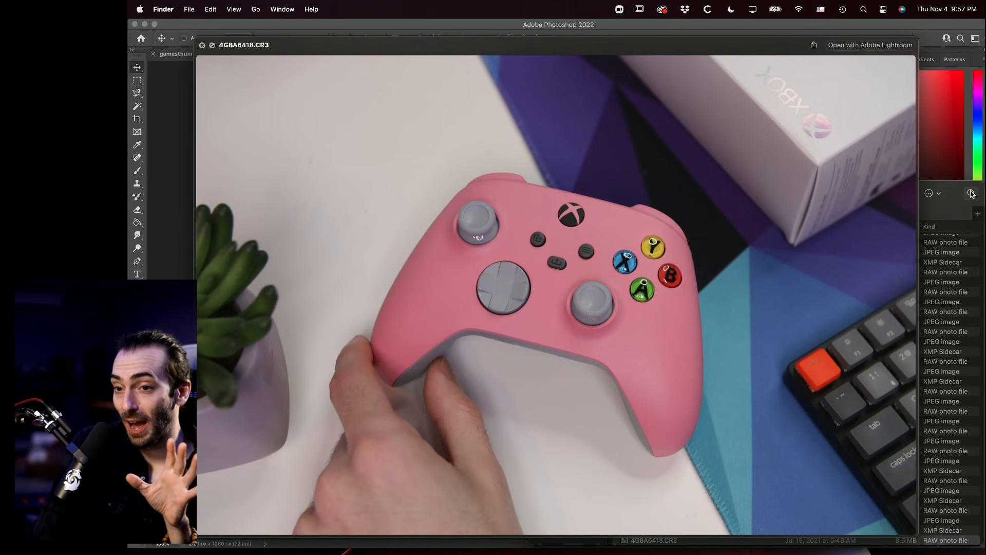
key("Down")
key("Down")
key("Down")
key("Down")
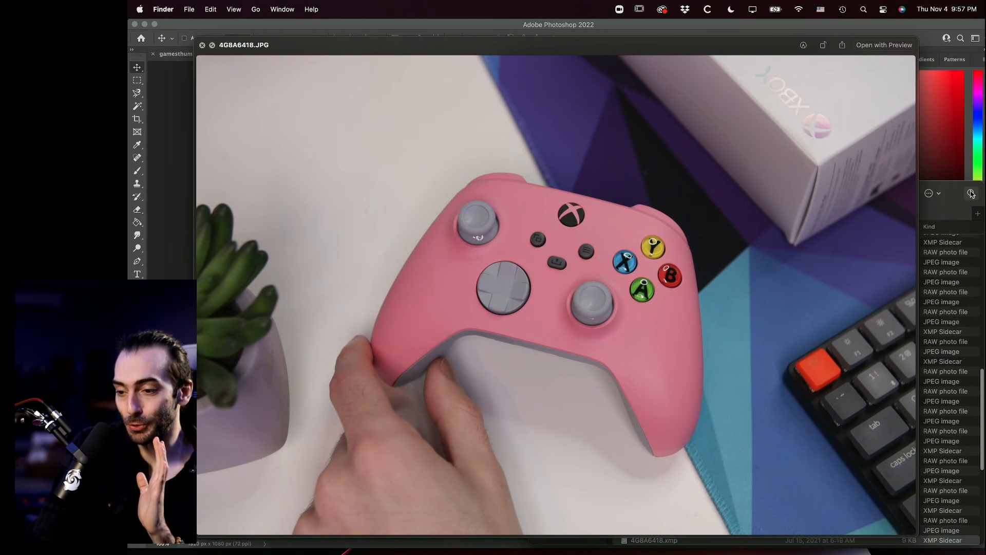
- Page through the overhead controller photos from 4G8A6418.JPG to the white controller shots 4G8A6426.CR3 and 4G8A6427.CR3
key("Down")
key("Down")
key("Down")
key("Down")
key("Down")
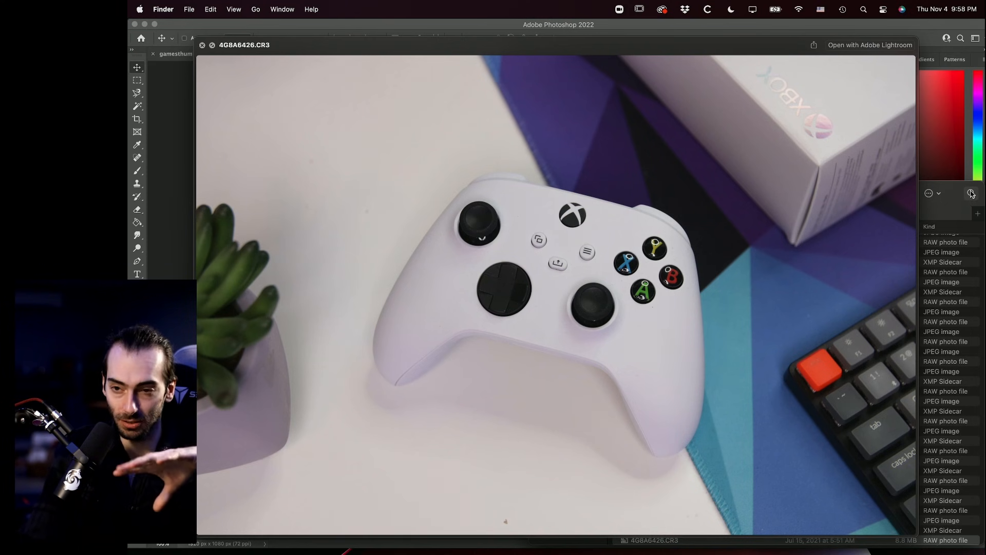
key("Down")
key("Down")
key("Down")
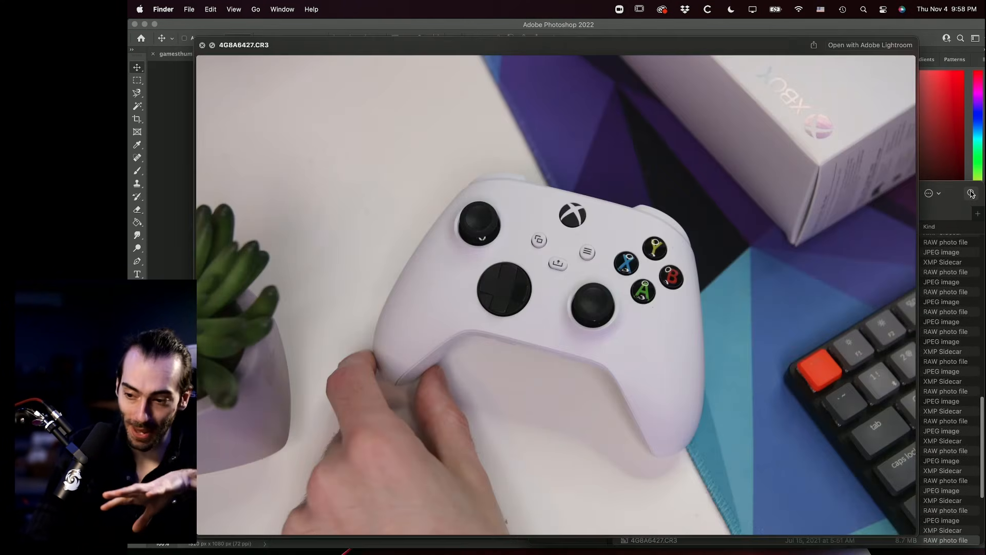
key("Down")
key("Down")
key("Down")
- Switch to Photoshop and view only the three-controller composition of Group 5 in gamesthumbnail.psd, hiding the group again after viewing
key("super+Tab")
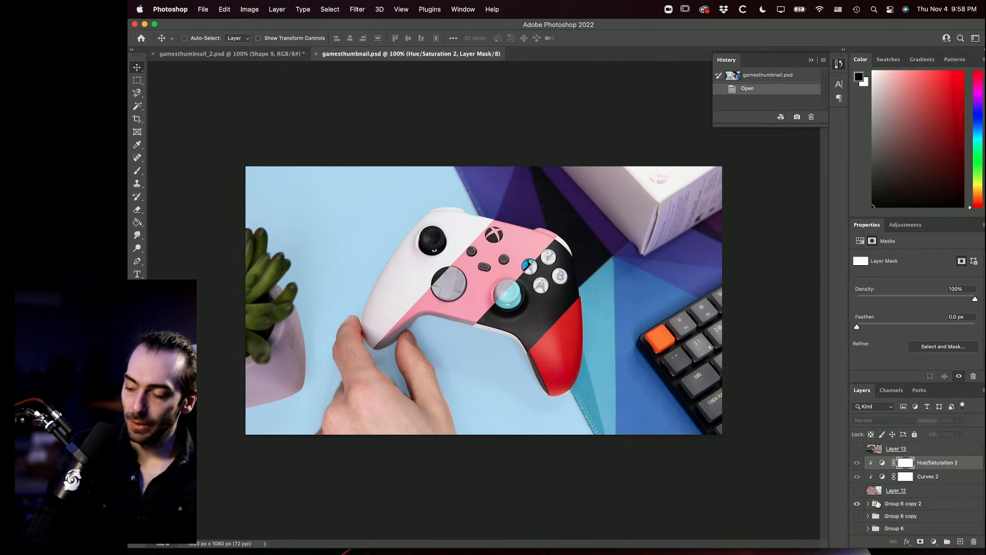
scroll(877, 504, "down", 2)
left_click(857, 515)
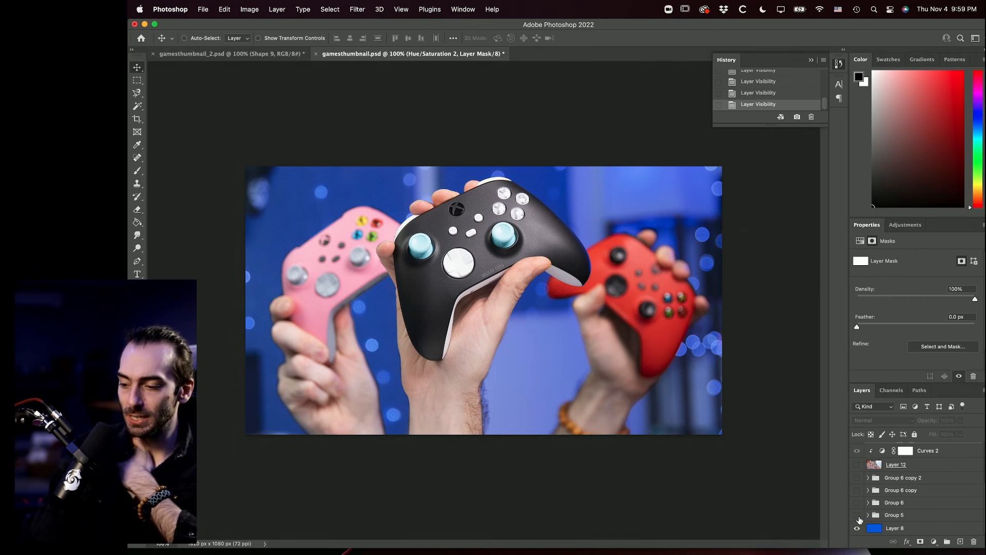
left_click(858, 515)
left_click(858, 478)
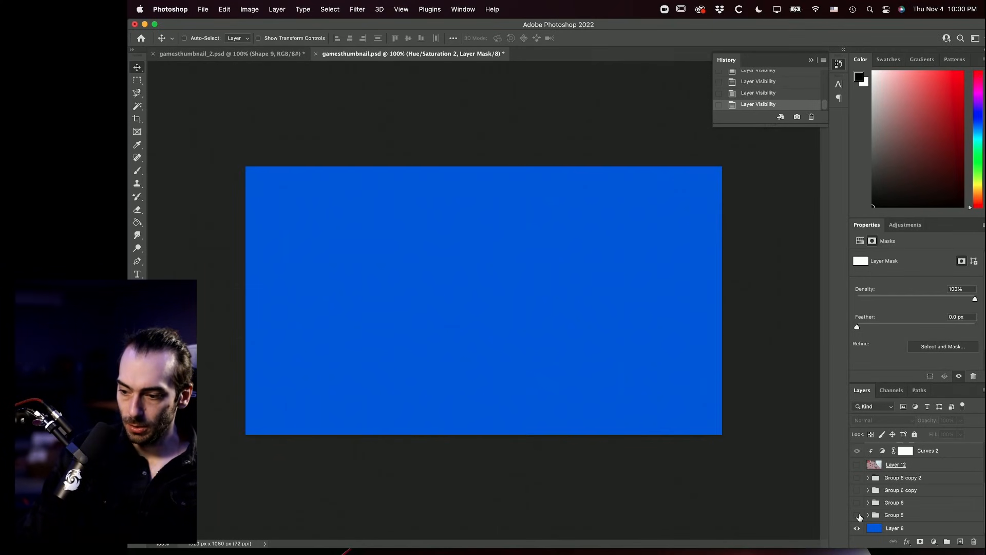
- Compare the split-color controller versions by showing Group 6, Group 6 copy and Group 6 copy 2 one at a time
left_click(857, 502)
left_click(857, 502)
left_click(857, 502)
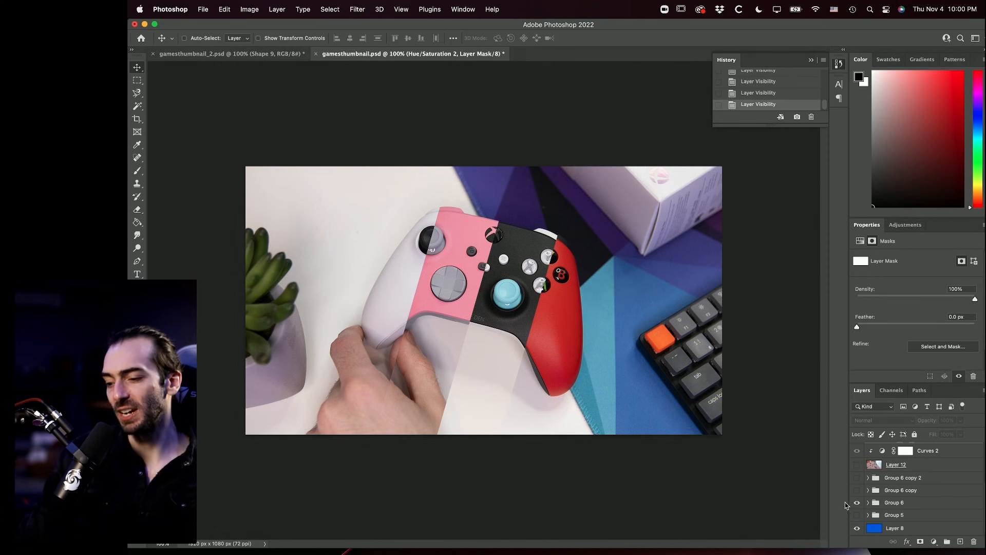
left_click(857, 490)
left_click(859, 490)
left_click(859, 480)
left_click(858, 479)
left_click(857, 488)
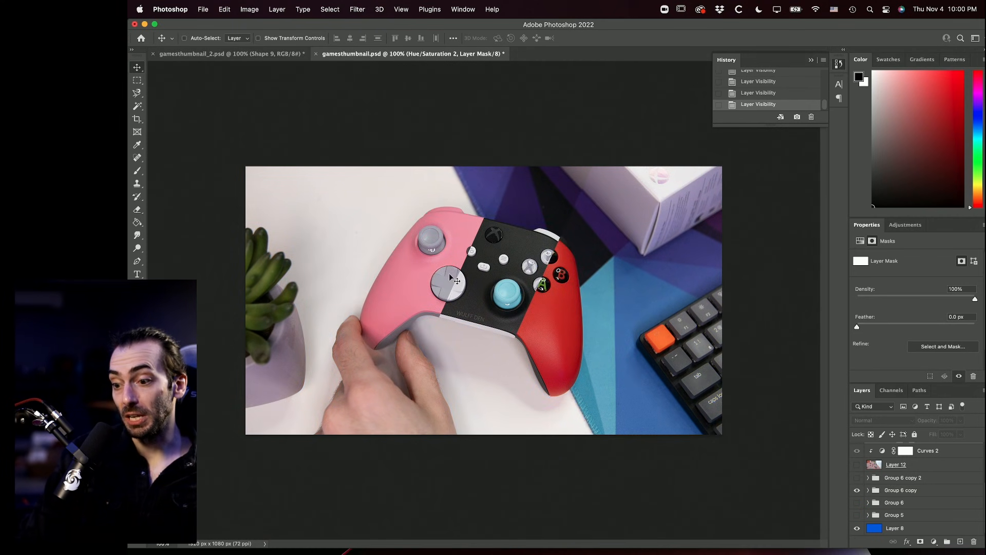
left_click(857, 478)
left_click(857, 490)
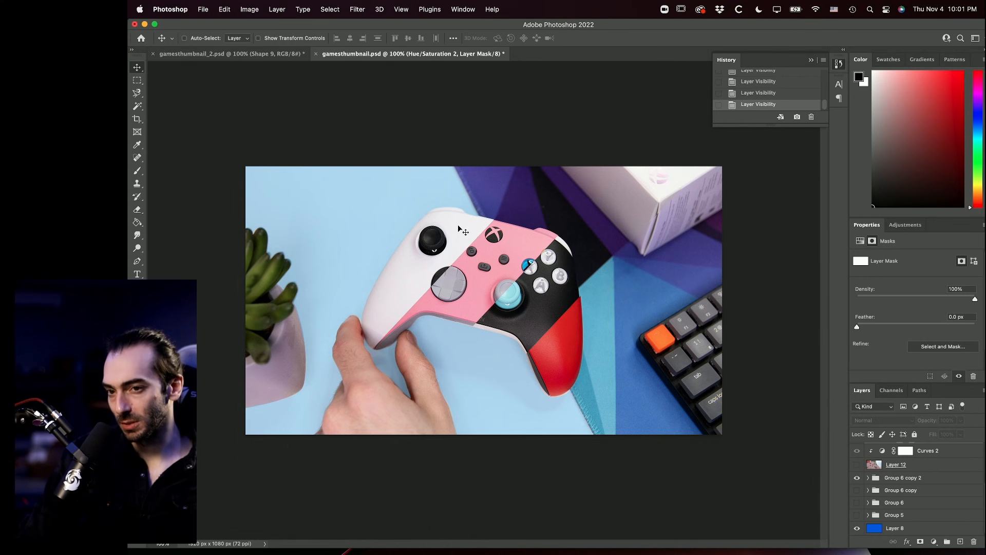
- Within Group 6 copy 2, show only the red controller layer 4G8A6422 and the stripe shapes Rectangle 1 copy 8 through copy 11
left_click(868, 478)
scroll(870, 482, "down", 5)
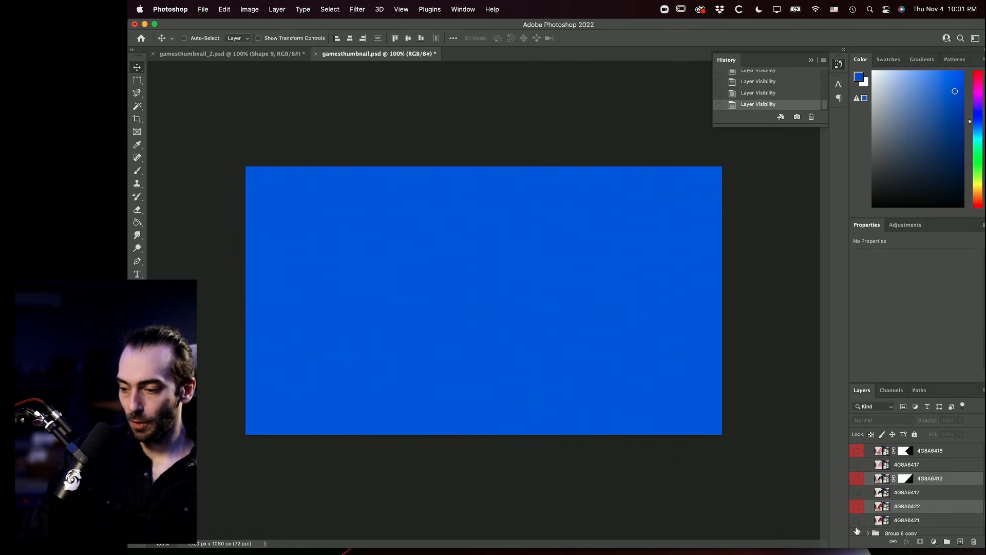
scroll(858, 531, "down", 3)
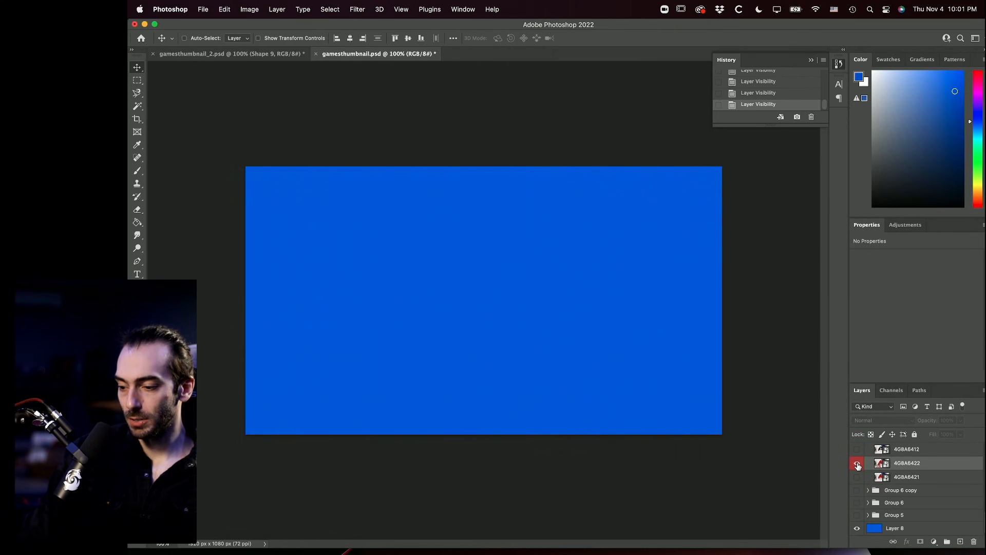
left_click(857, 465)
scroll(857, 464, "up", 3)
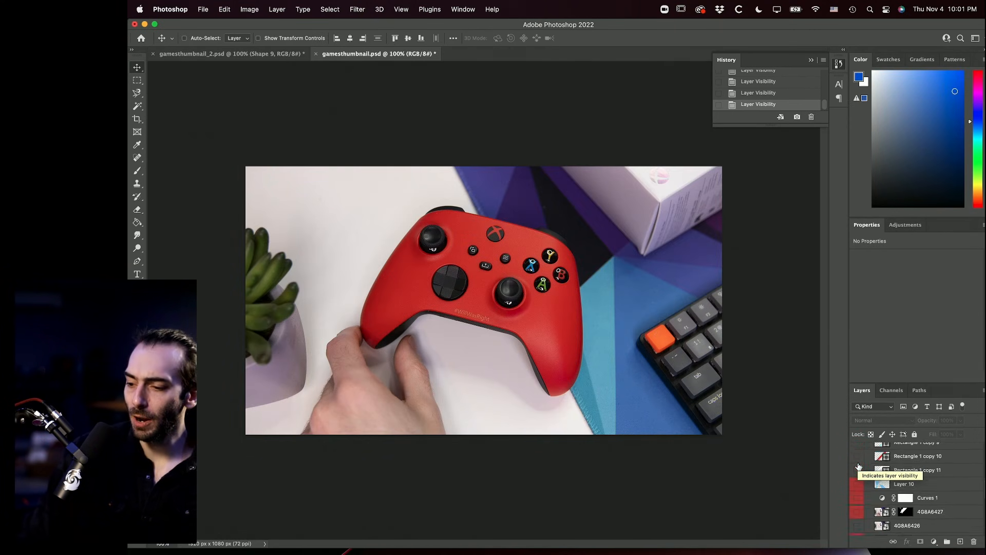
left_click_drag(856, 464, 857, 506)
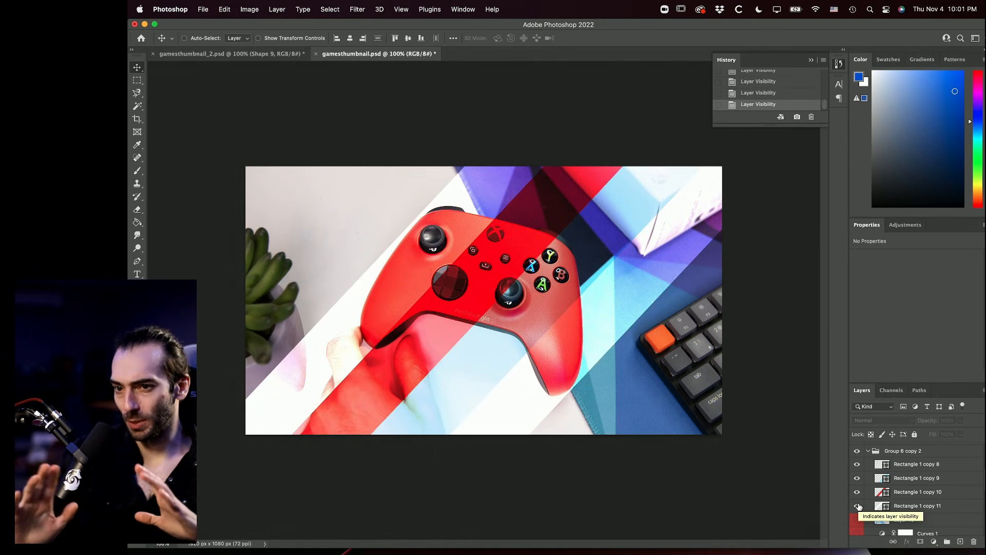
- Collapse and hide Group 6 copy 2, and show and expand the three-controller Group 5
scroll(867, 511, "up", 2)
left_click(867, 507)
left_click(856, 507)
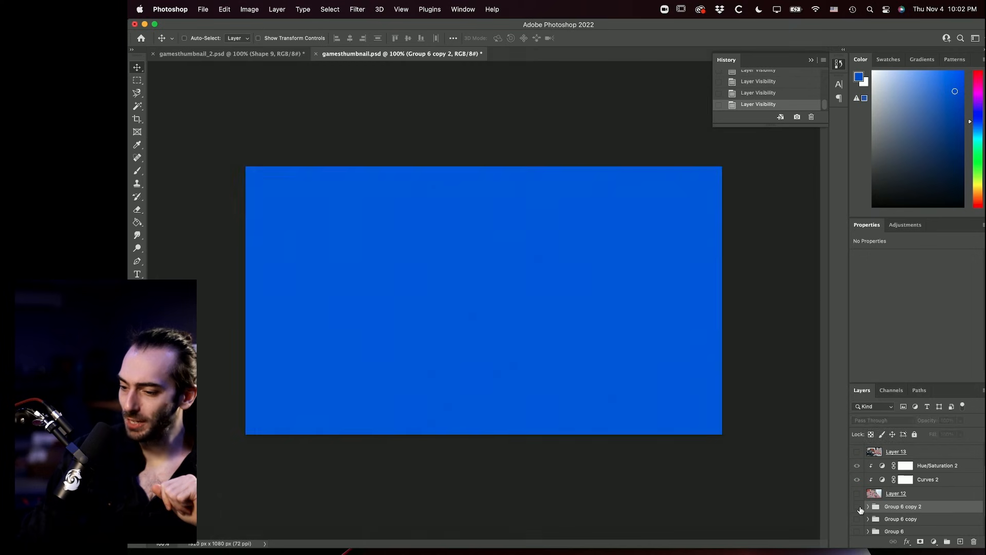
scroll(861, 510, "down", 2)
left_click(856, 515)
left_click(874, 515)
double_click(876, 515)
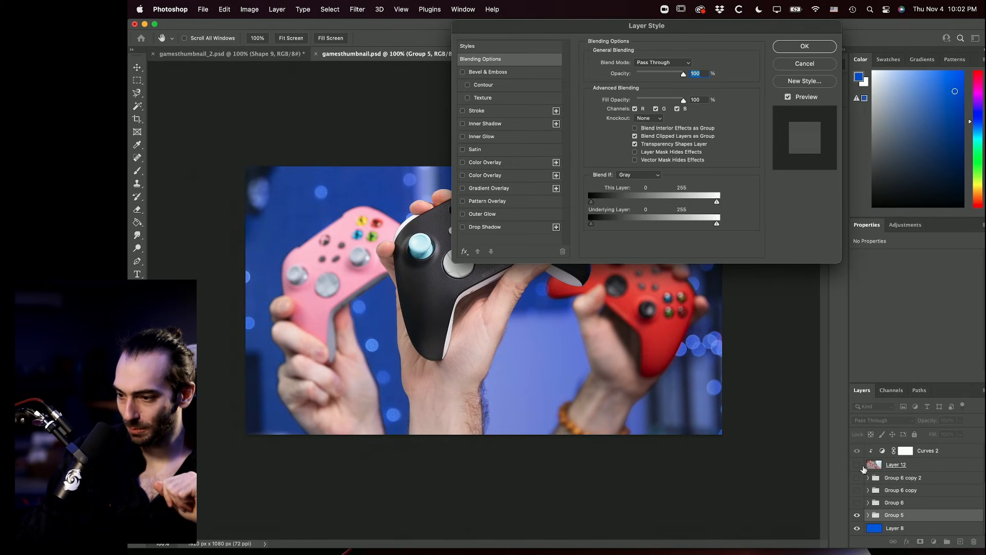
left_click(805, 63)
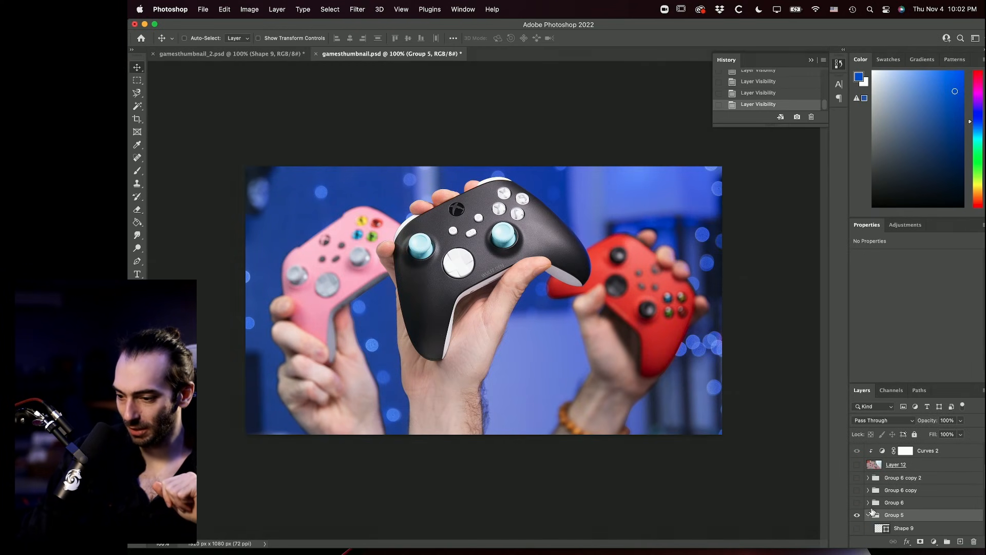
- Check Group 6's colored stripe version, hide it, and return to the expanded Group 5
scroll(872, 512, "down", 5)
scroll(897, 486, "up", 3)
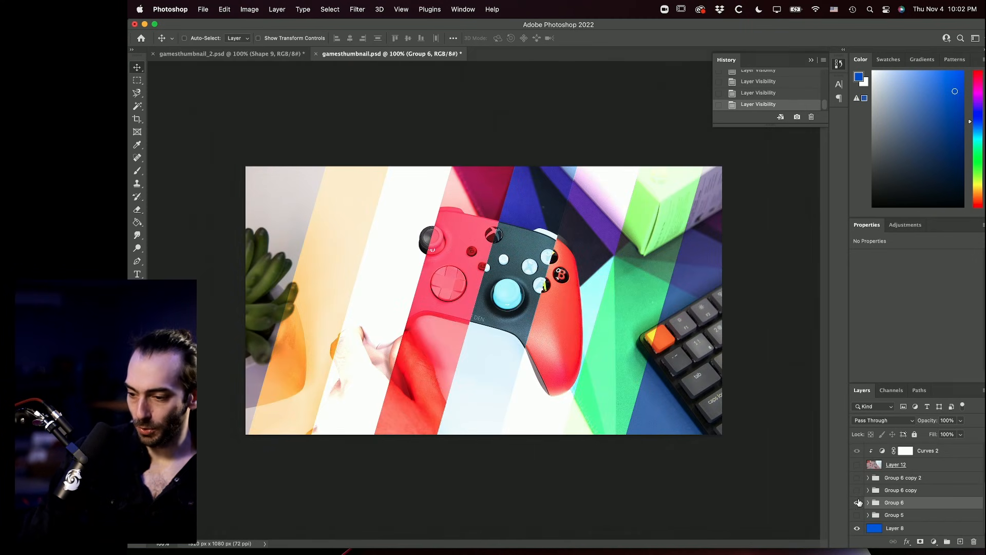
left_click(857, 502)
left_click(857, 492)
left_click(868, 494)
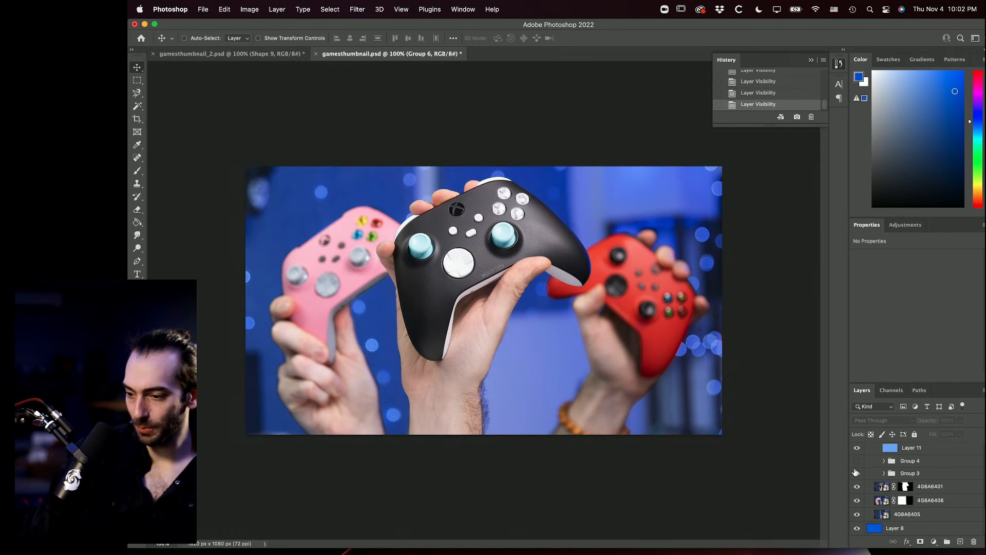
- Preview the background ray shapes of Group 3 and Group 4 inside Group 5, and hide both groups again
left_click(856, 472)
left_click(856, 461)
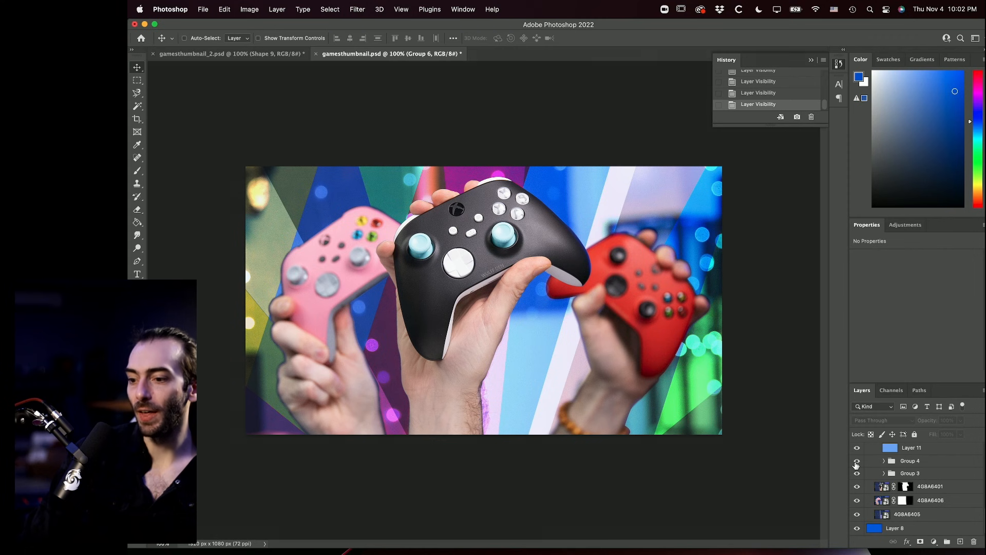
left_click(857, 461)
left_click(857, 473)
left_click(857, 461)
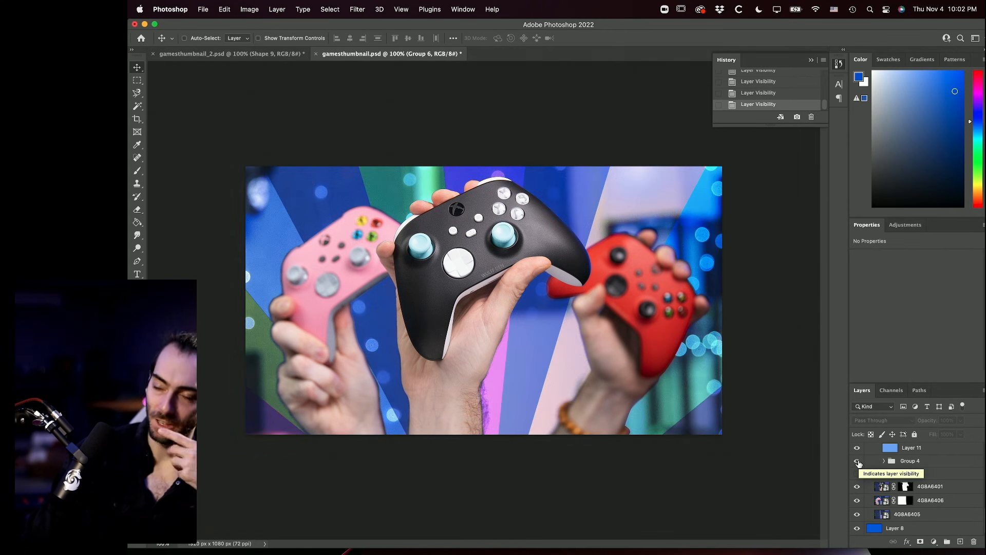
left_click(857, 462)
scroll(858, 470, "up", 5)
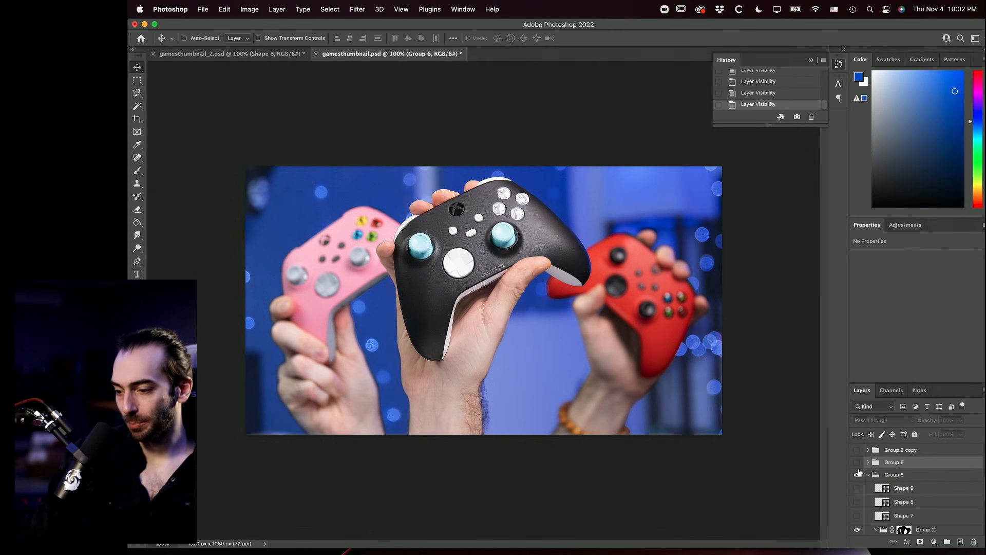
- Bring back Group 6 copy 2 with its stripes and load the outlines of Rectangle 1 copy 8 and copy 9 as selections
left_click(857, 531)
scroll(859, 488, "down", 5)
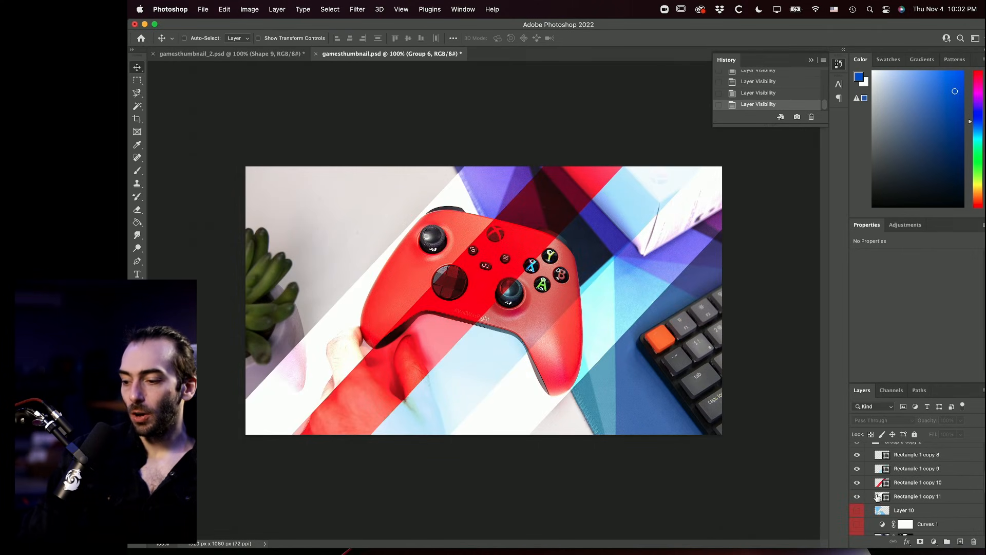
left_click(886, 457, "super")
left_click(885, 471, "super")
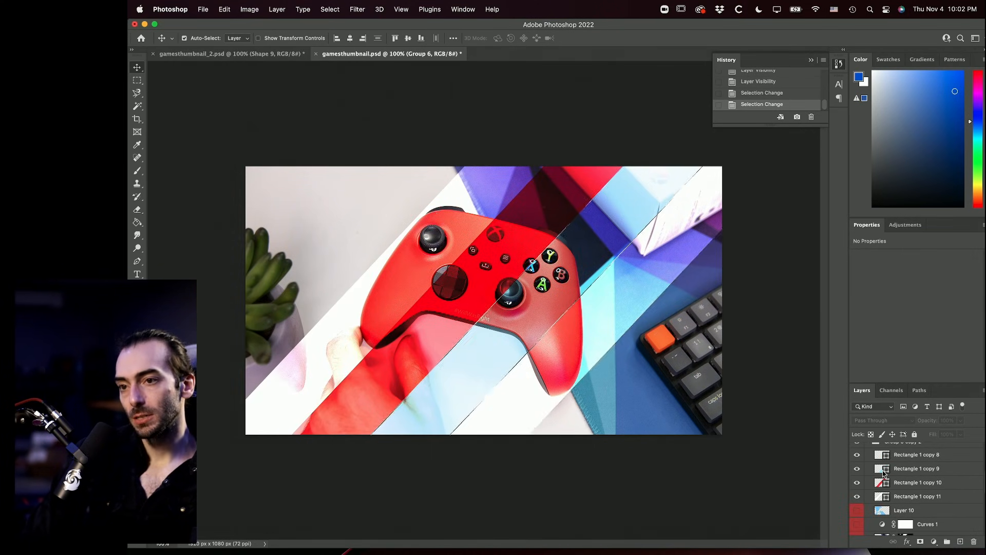
- Hide the four stripe shapes in Group 6 copy 2, leaving red controller layer 4G8A6422 visible, and clear the selection
left_click(868, 443)
left_click(868, 478)
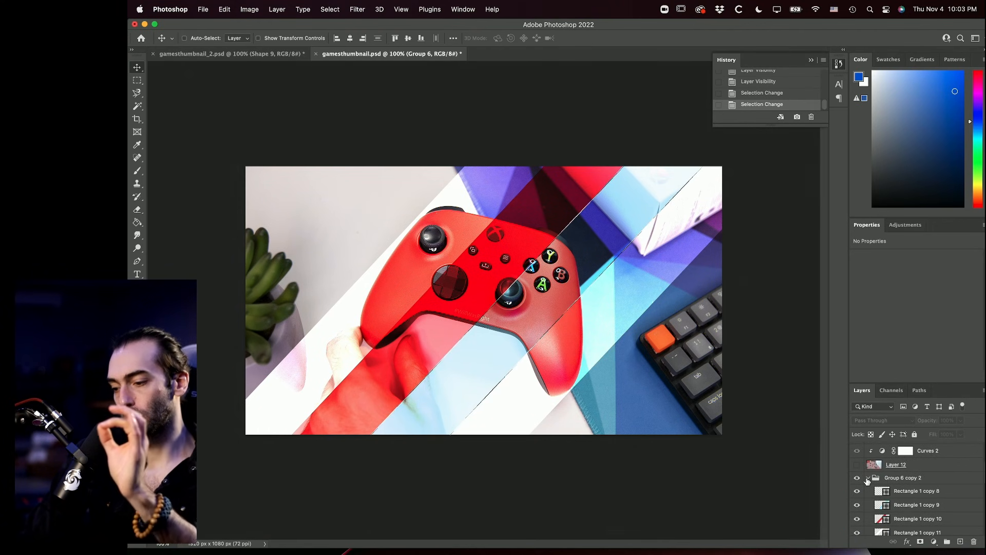
left_click(857, 478)
scroll(858, 509, "down", 5)
scroll(859, 513, "up", 2)
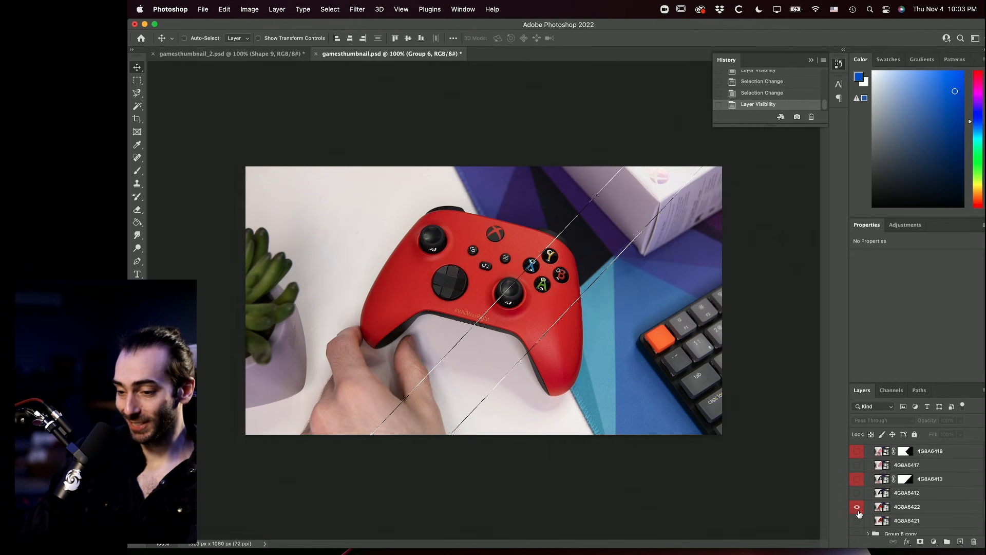
key("super+d")
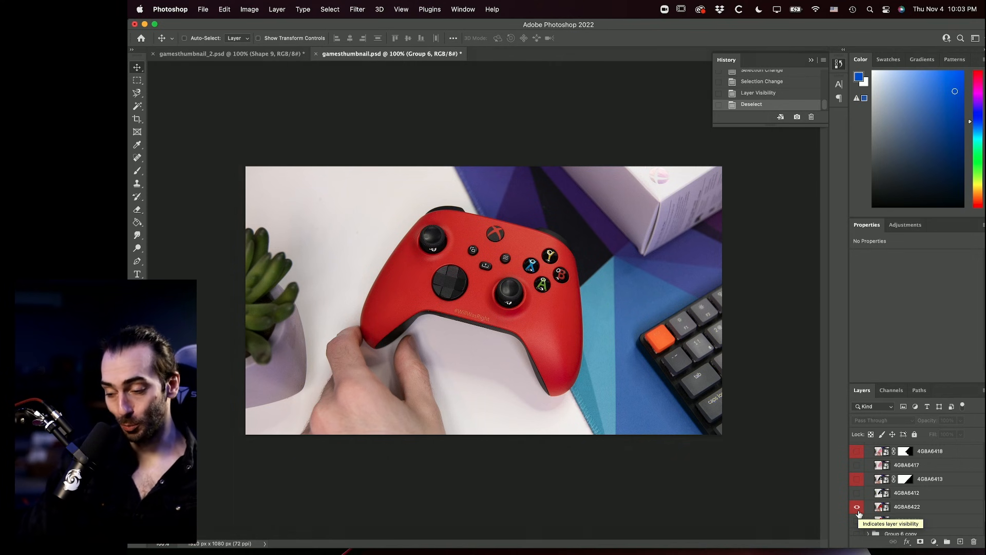
- Show the masked black controller layer 4G8A6413 and pink controller layer 4G8A6418, toggling the pink layer to compare
left_click(857, 479)
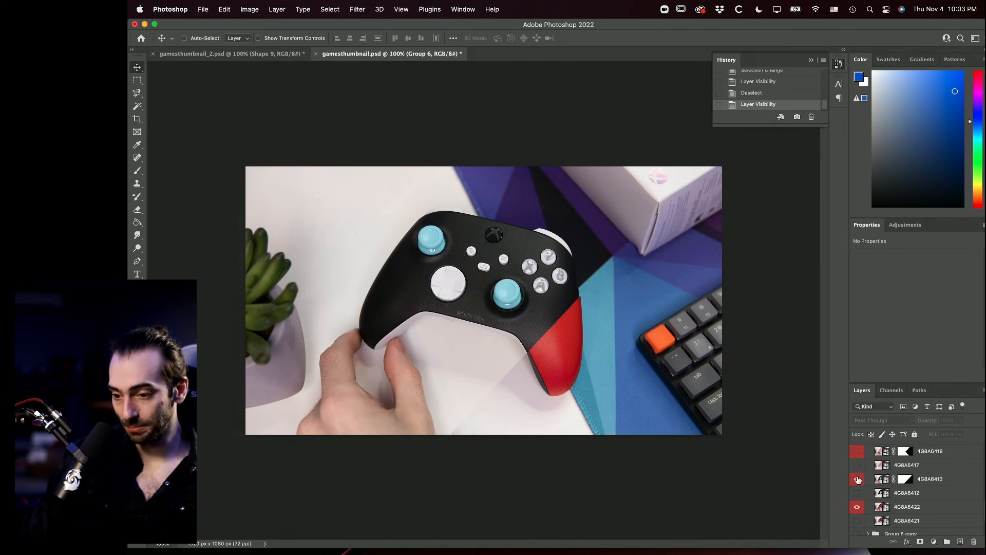
scroll(905, 487, "up", 1)
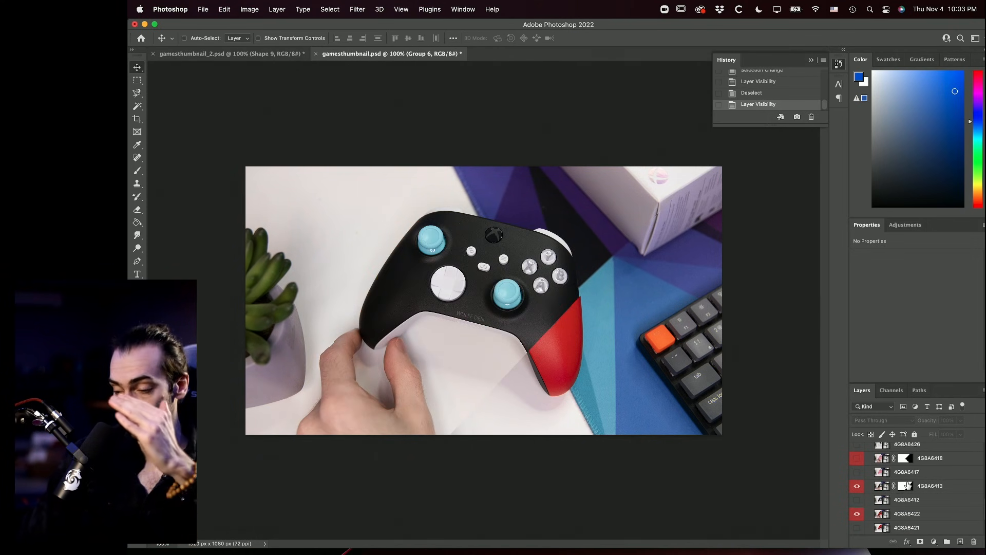
scroll(908, 486, "up", 3)
left_click(863, 480)
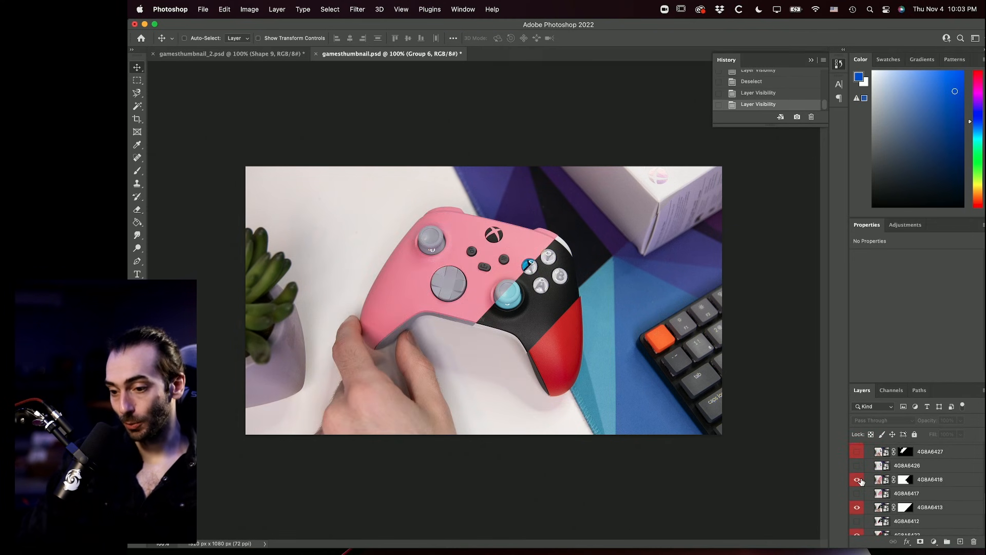
left_click(904, 480)
left_click(861, 482)
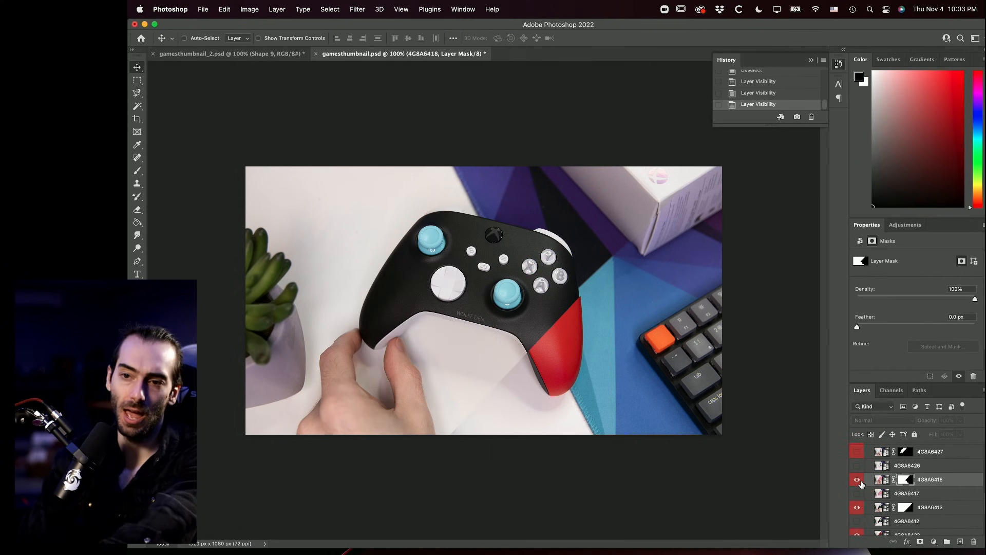
left_click(861, 483)
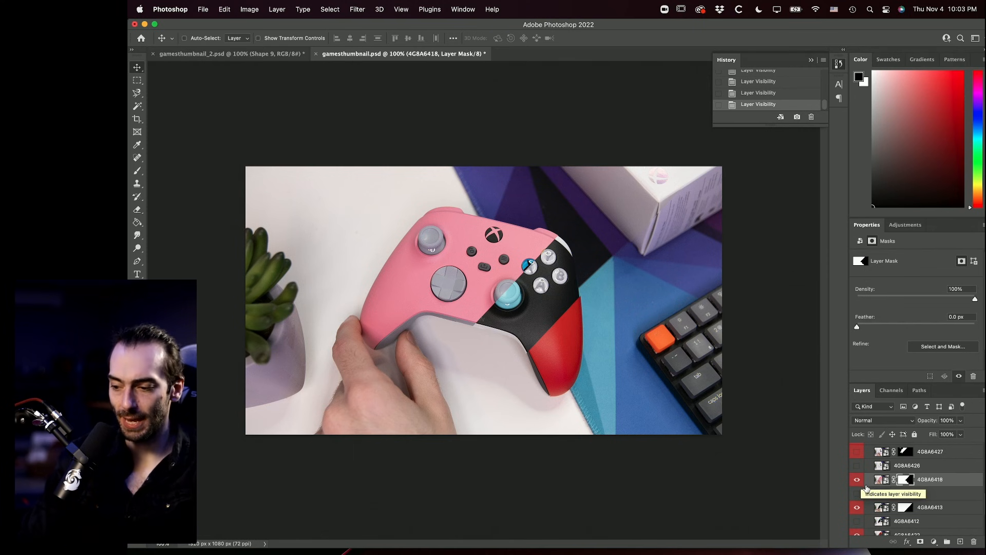
- Load the 4G8A6418 mask as a selection and isolate that pink controller layer by hiding 4G8A6413 and 4G8A6422
scroll(911, 462, "down", 1)
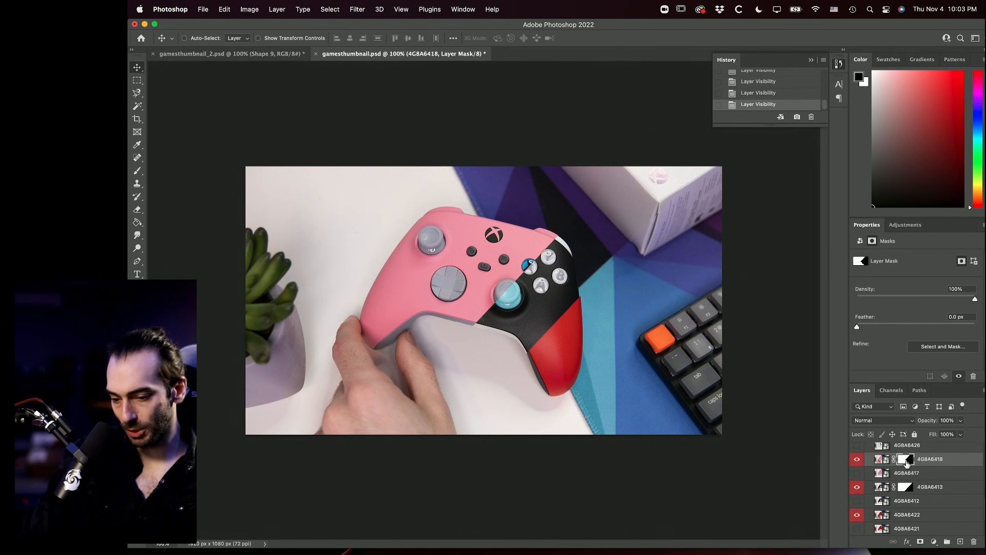
left_click(907, 461, "super")
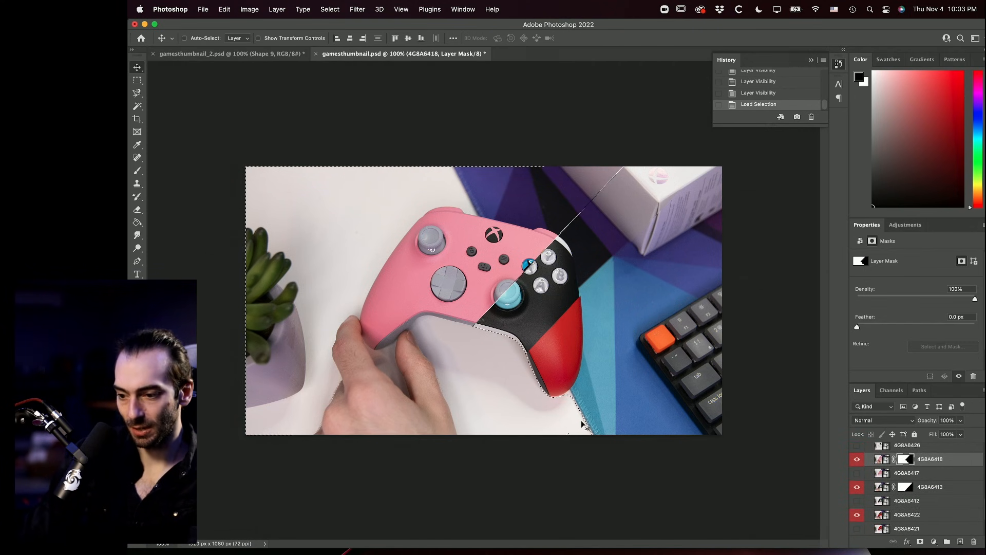
left_click(857, 487)
left_click(857, 514)
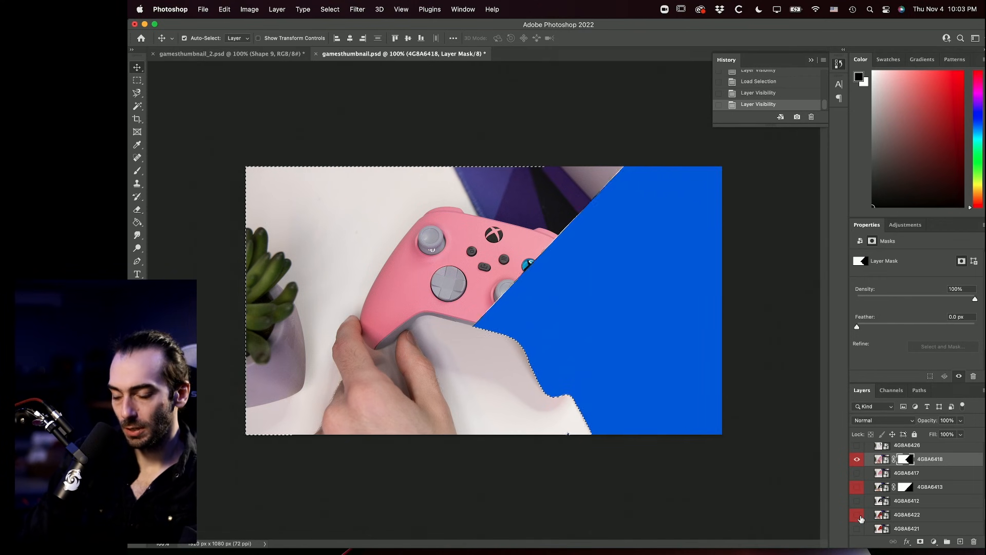
key("super+d")
- Show the full four-controller composite including white layer 4G8A6427, and isolate 4G8A6427 by hiding the other photo layers
left_click(857, 514)
scroll(859, 478, "up", 4)
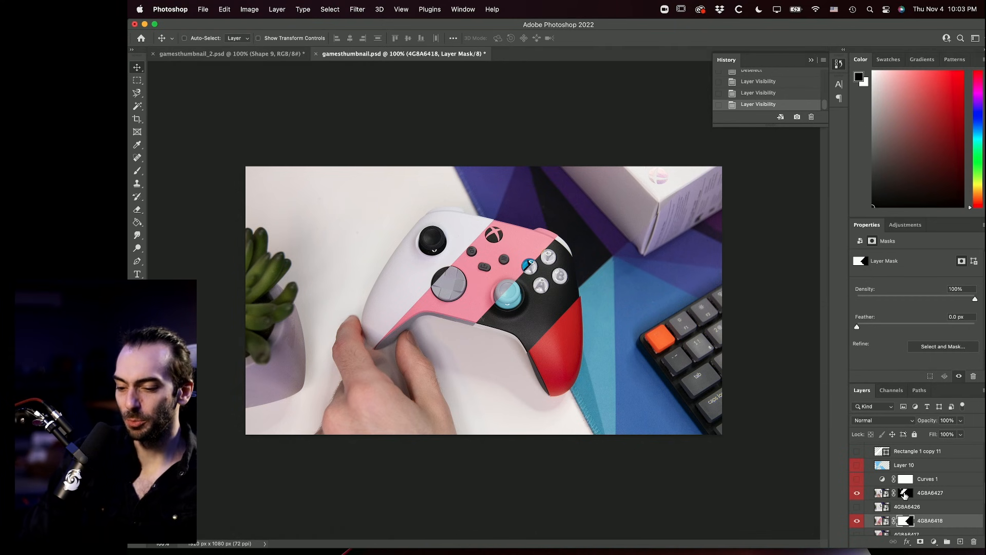
scroll(905, 495, "down", 4)
left_click(858, 508)
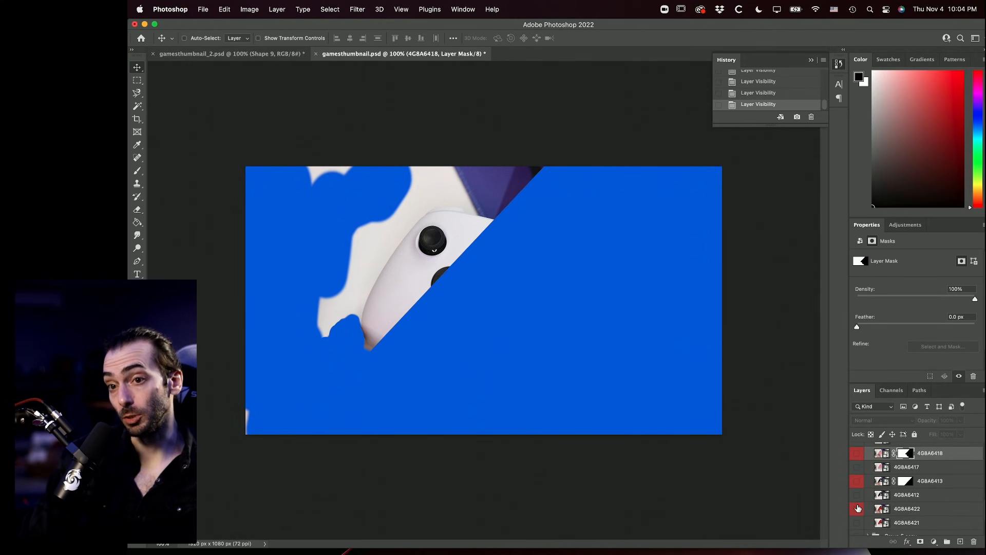
- Show the full four-controller composite again and toggle the blue background Layer 10 on and off to compare
scroll(858, 509, "up", 2)
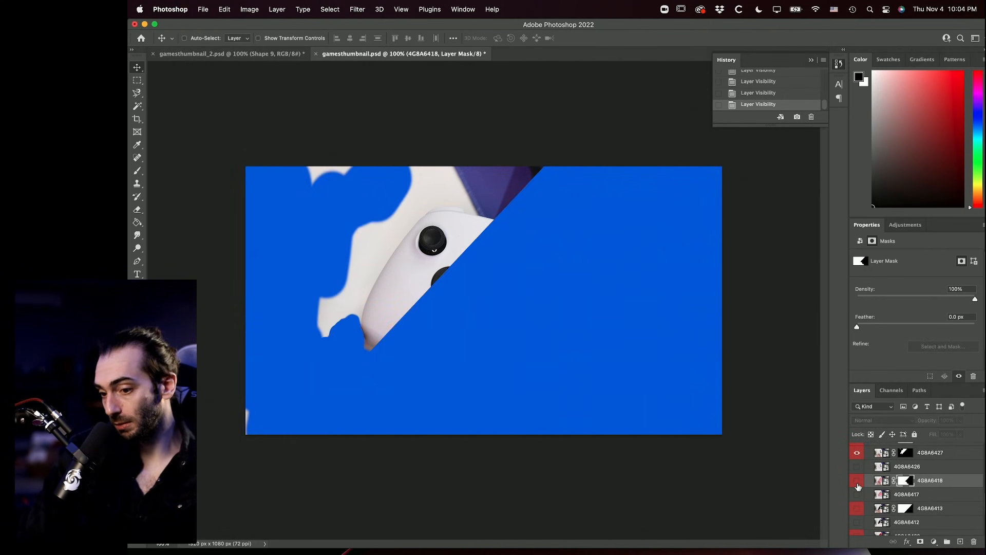
left_click(858, 480)
scroll(858, 493, "up", 4)
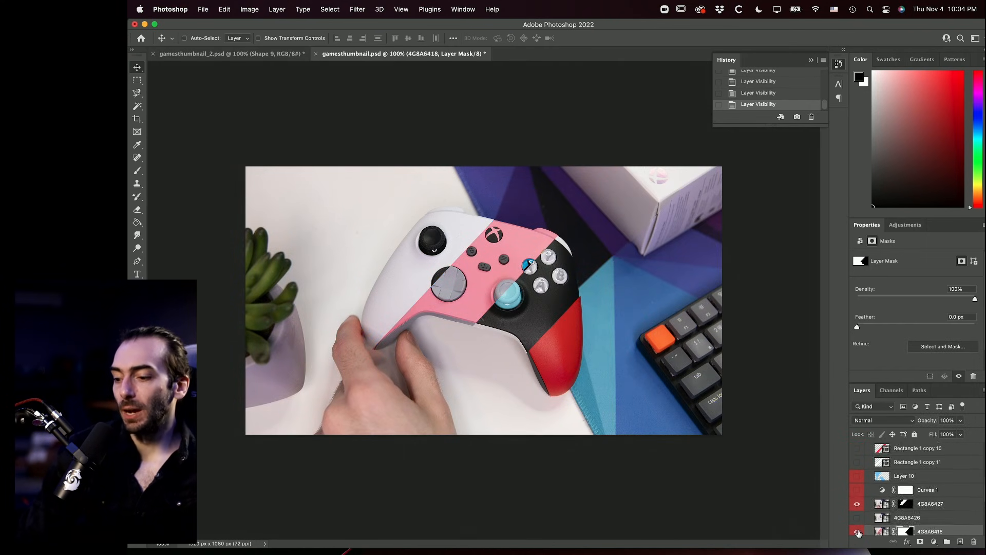
left_click(858, 484)
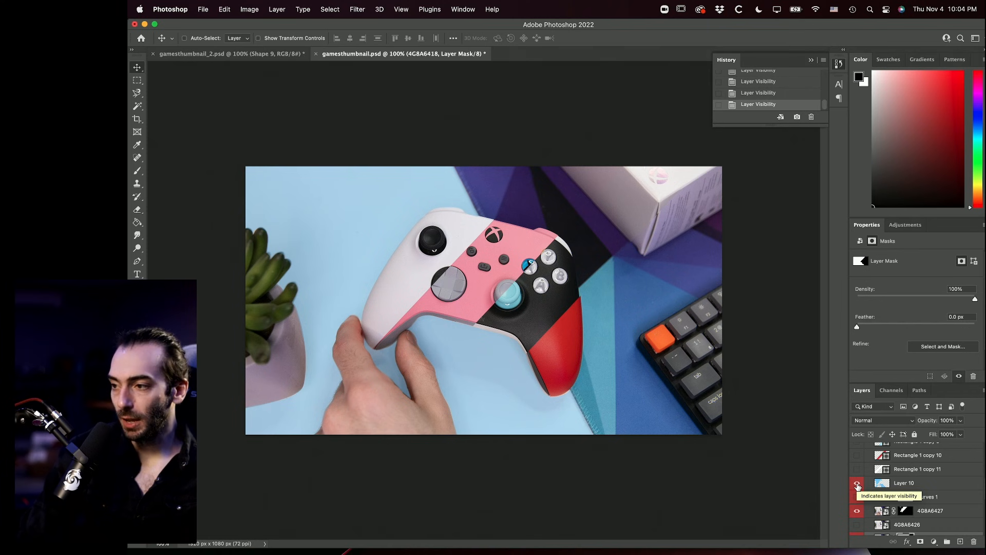
left_click(857, 483)
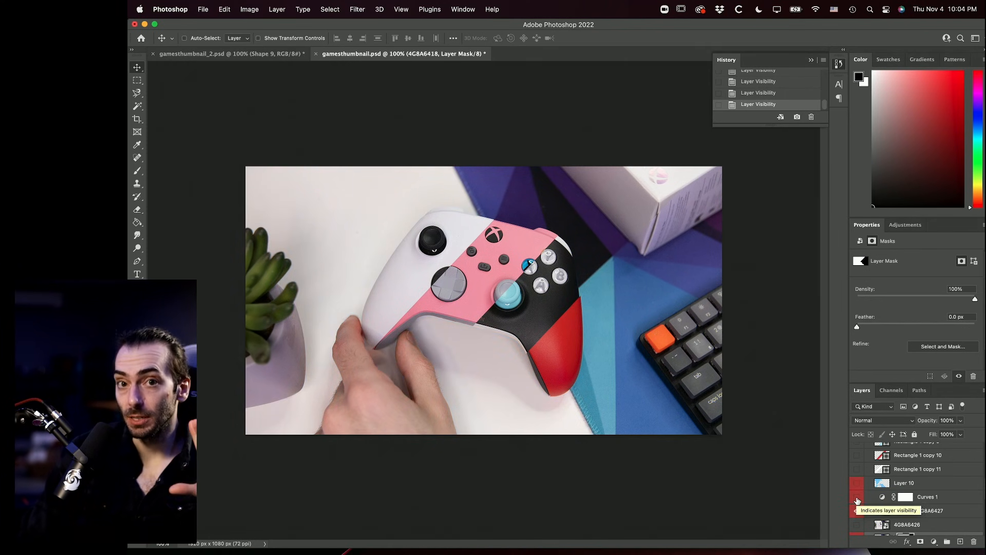
- Turn on the Curves 1 adjustment above layer 4G8A6427 and display its curve settings
left_click(857, 498)
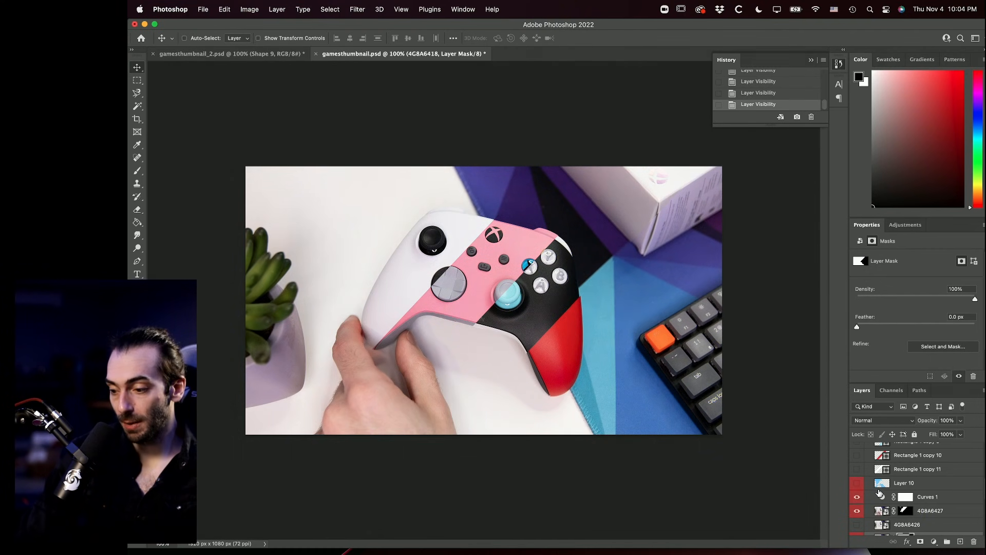
left_click(883, 496)
scroll(919, 328, "down", 2)
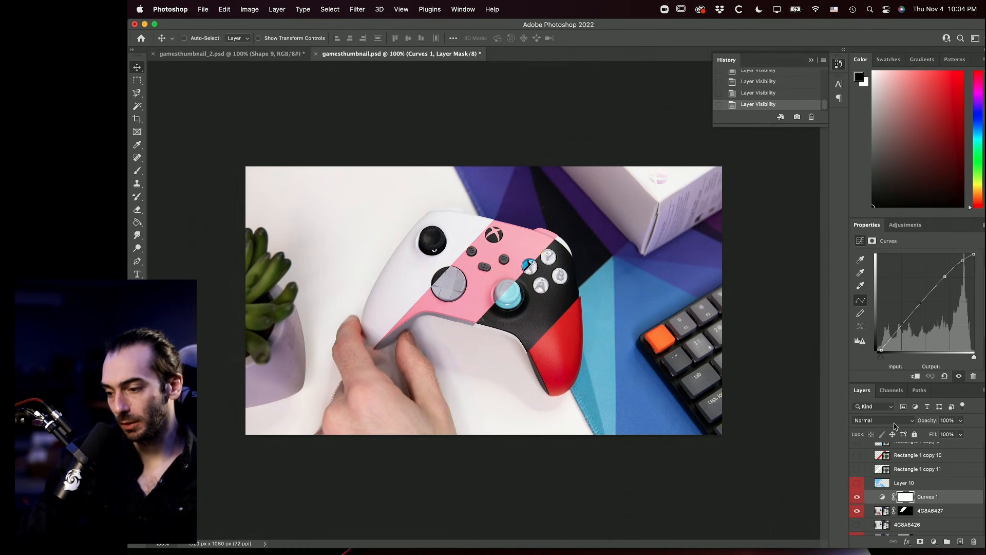
- Show the blue background Layer 10 again and collapse Group 6 copy 2
left_click(857, 483)
scroll(867, 487, "up", 3)
left_click(869, 488)
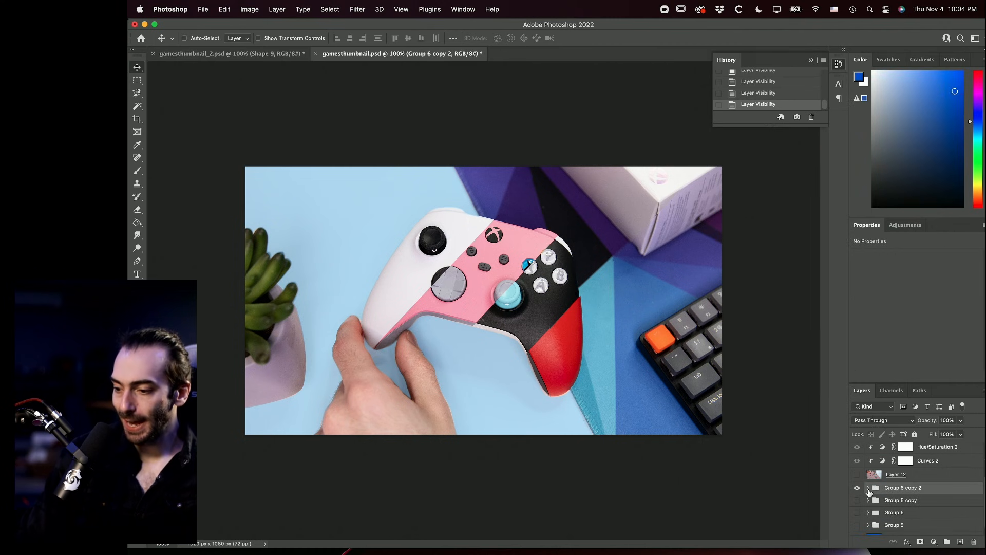
- Cycle through the thumbnail versions in Group 5, Group 6 and Group 6 copy, leaving only Group 6 copy 2 visible
scroll(870, 492, "up", 4)
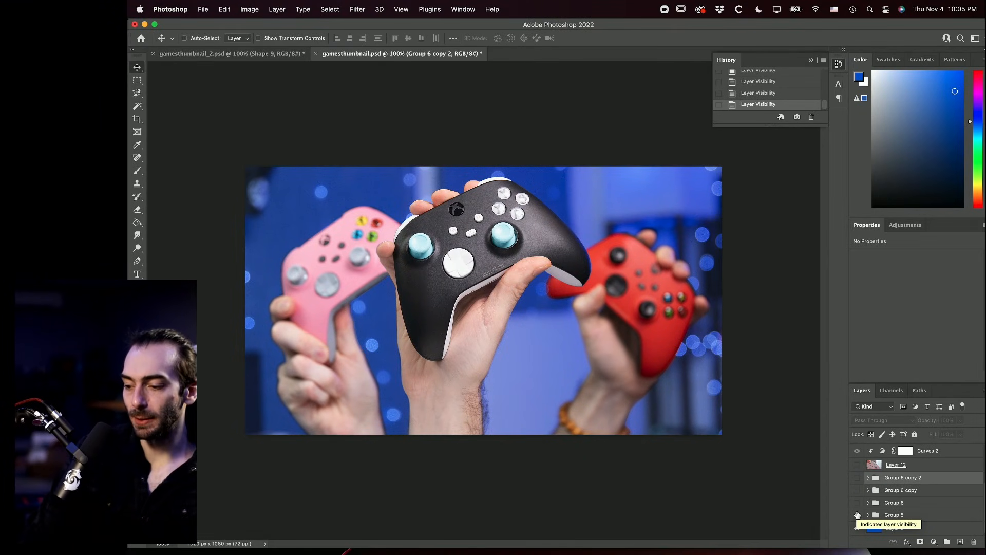
left_click(857, 515)
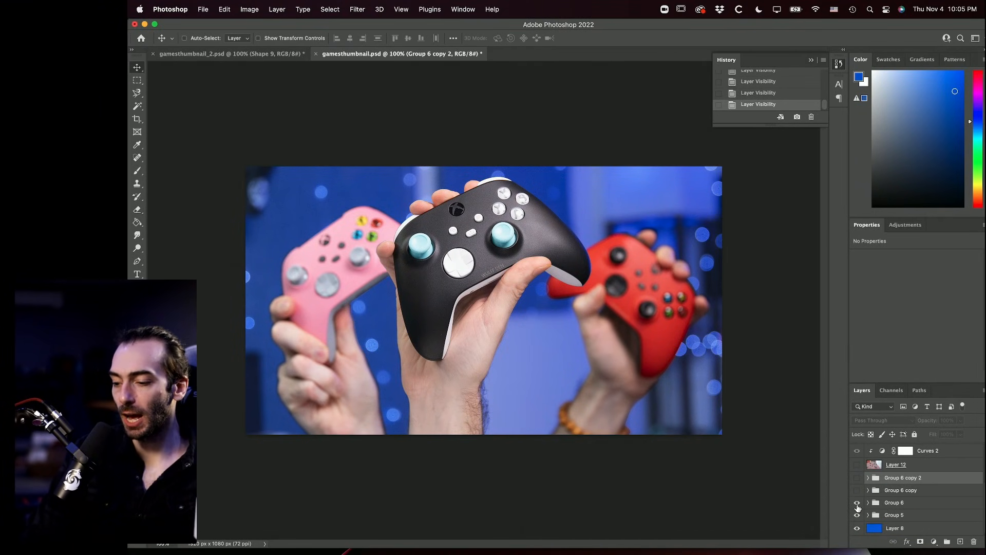
left_click(857, 503)
left_click(857, 503)
left_click(857, 490)
left_click(857, 490)
left_click(857, 478)
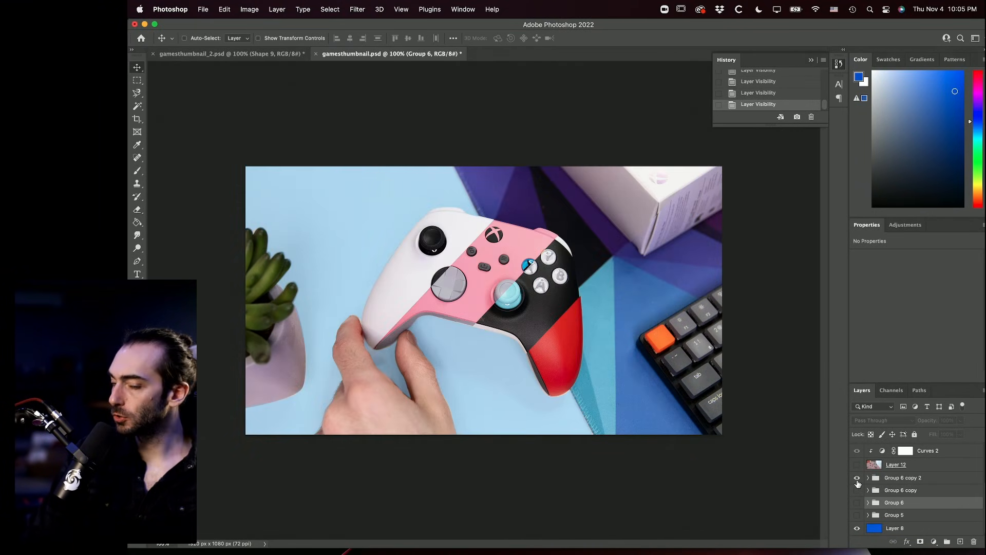
- Switch to the Finder window with the 2021_07_15 photo folder, return to the previous location and open another item
key("ctrl+Up")
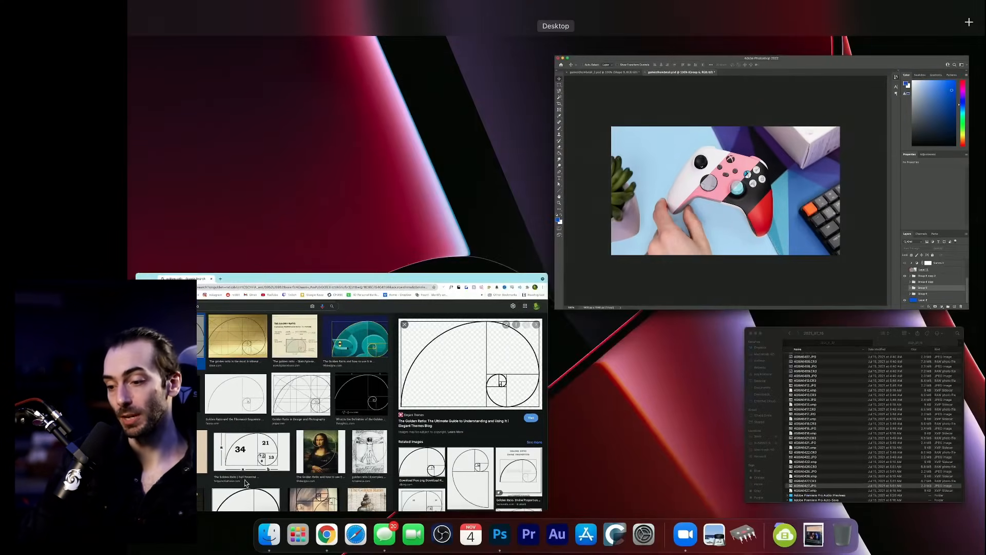
left_click(755, 349)
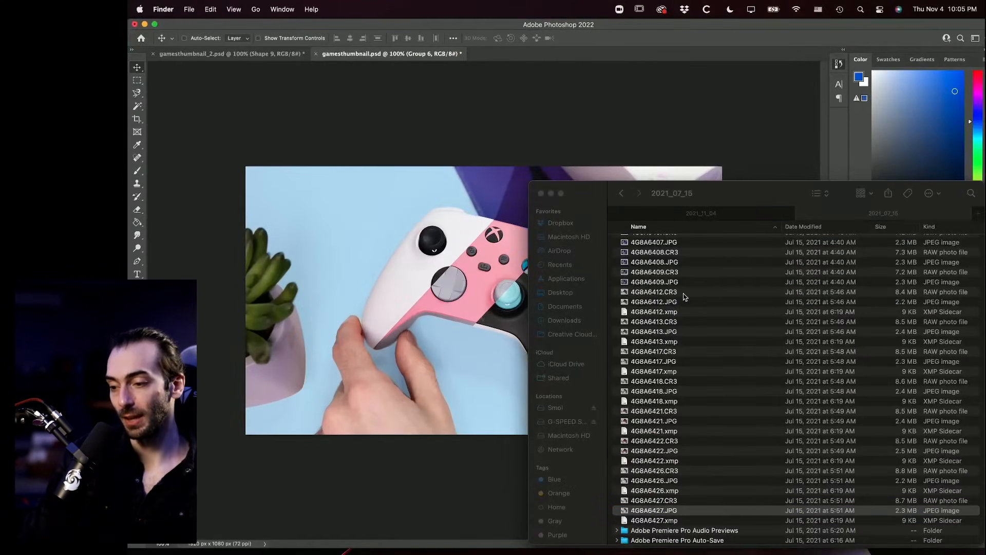
left_click(621, 193)
double_click(693, 323)
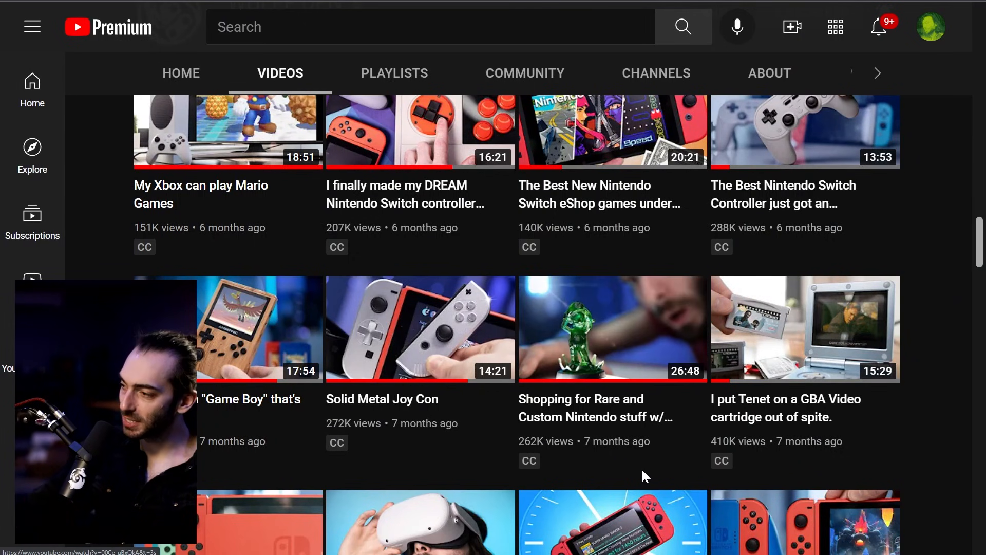
- Examine the thumbnail styles across the YouTube channel's video list, from recent uploads back to those over a year old
scroll(643, 470, "up", 5)
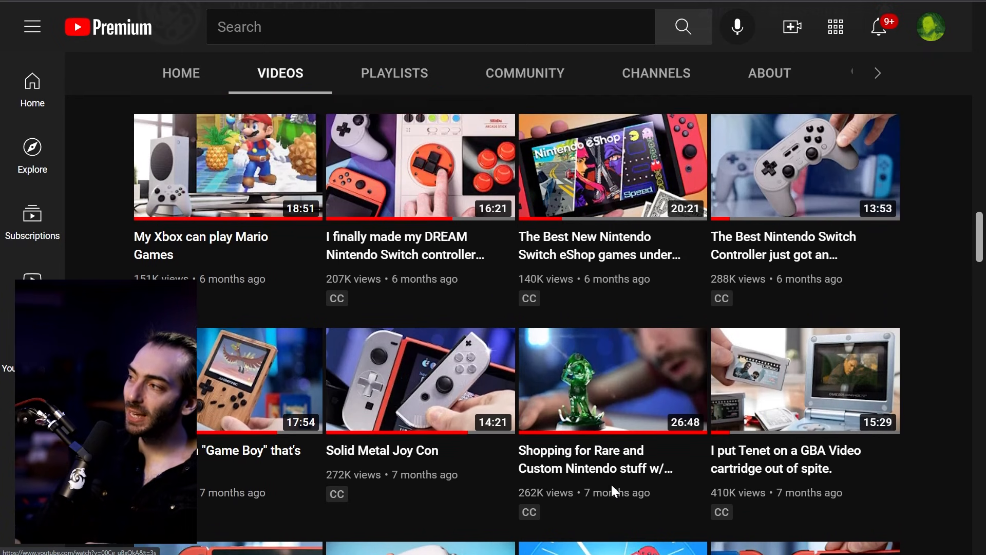
scroll(968, 452, "up", 10)
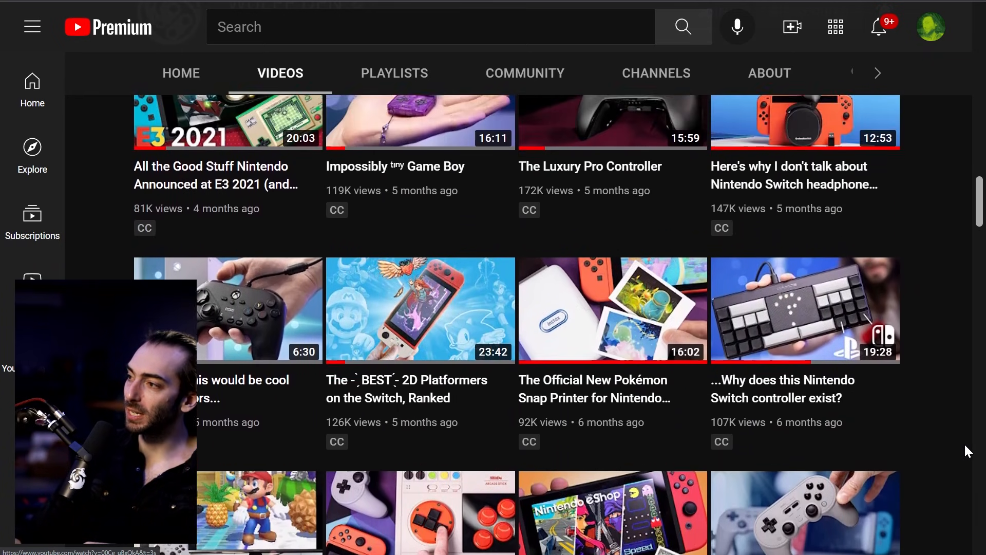
scroll(966, 439, "up", 8)
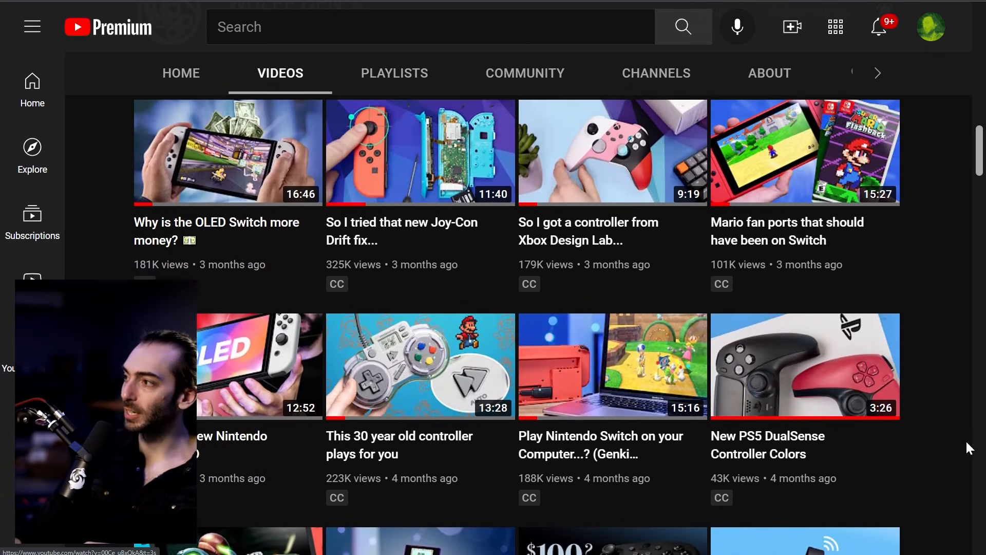
scroll(966, 439, "up", 8)
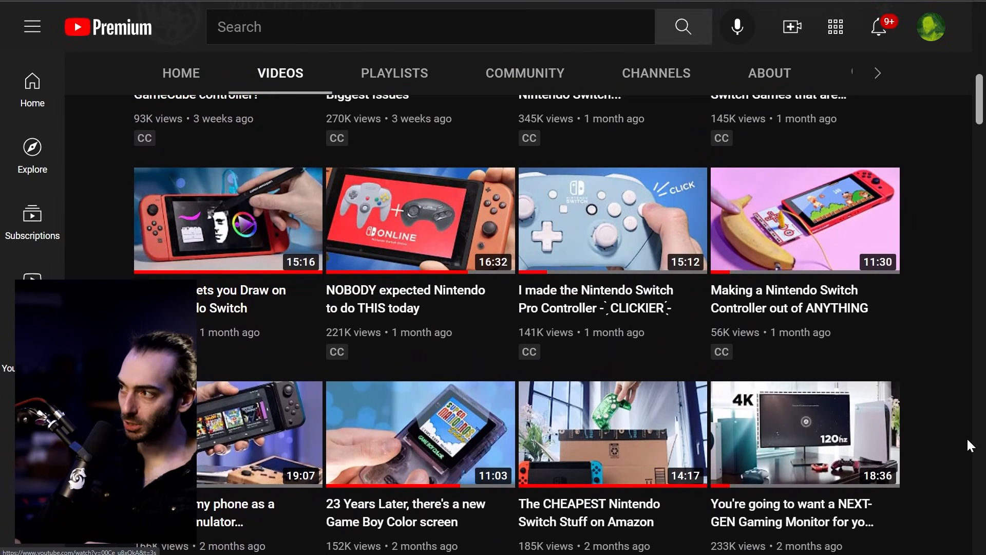
scroll(974, 433, "down", 16)
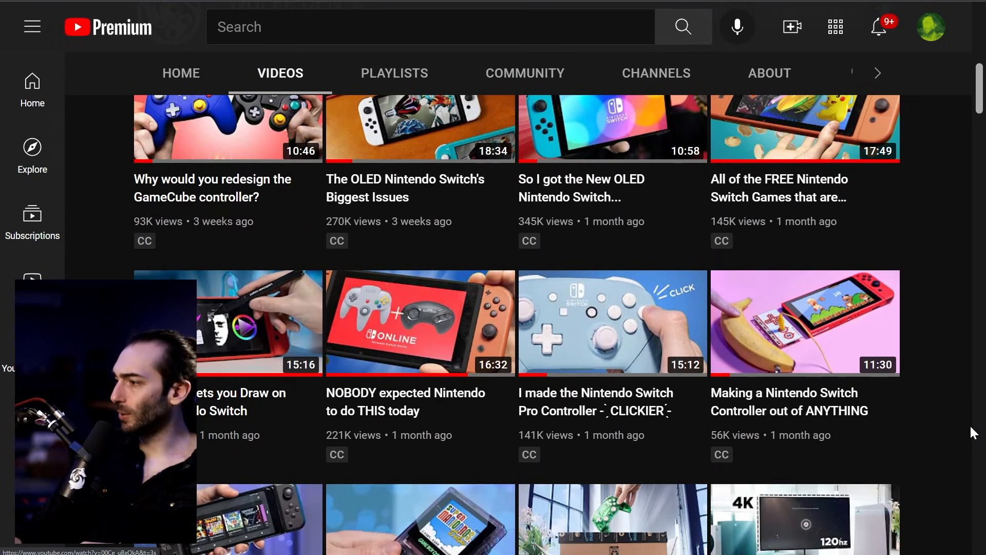
scroll(974, 431, "down", 15)
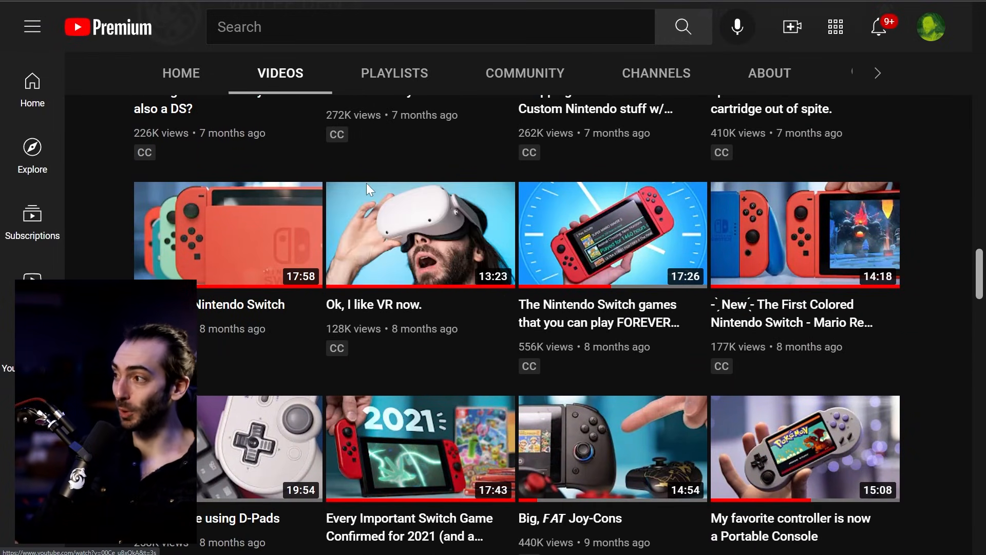
scroll(720, 308, "down", 10)
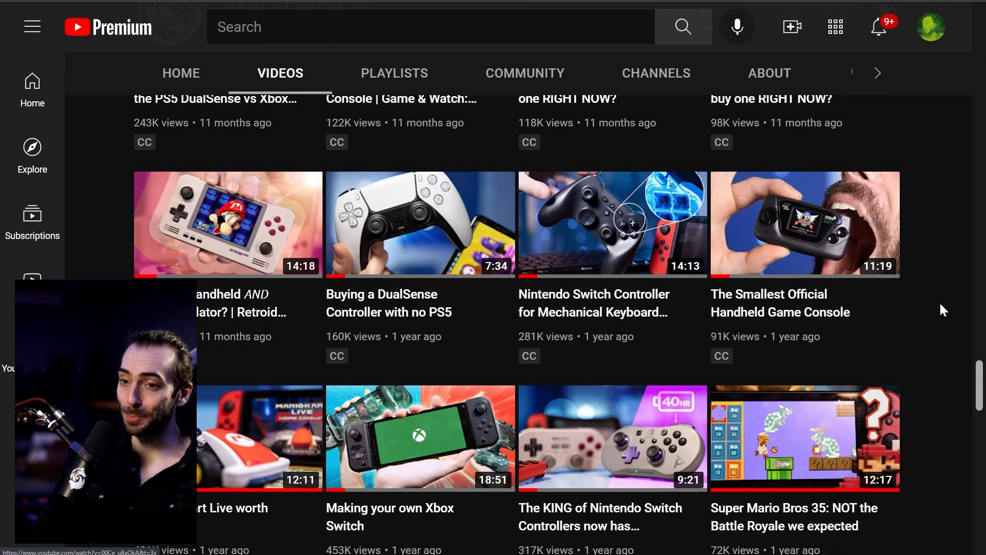
scroll(941, 305, "down", 10)
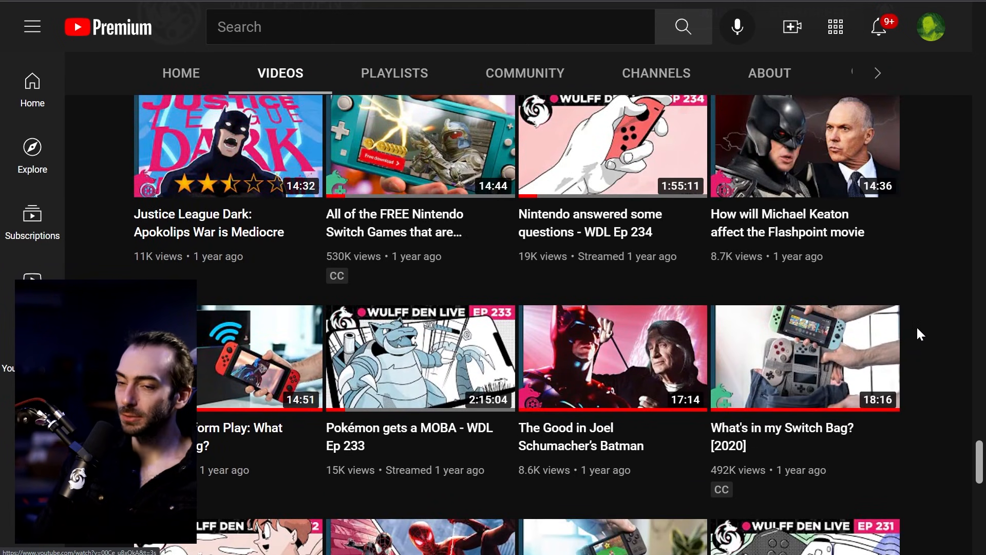
scroll(952, 301, "down", 15)
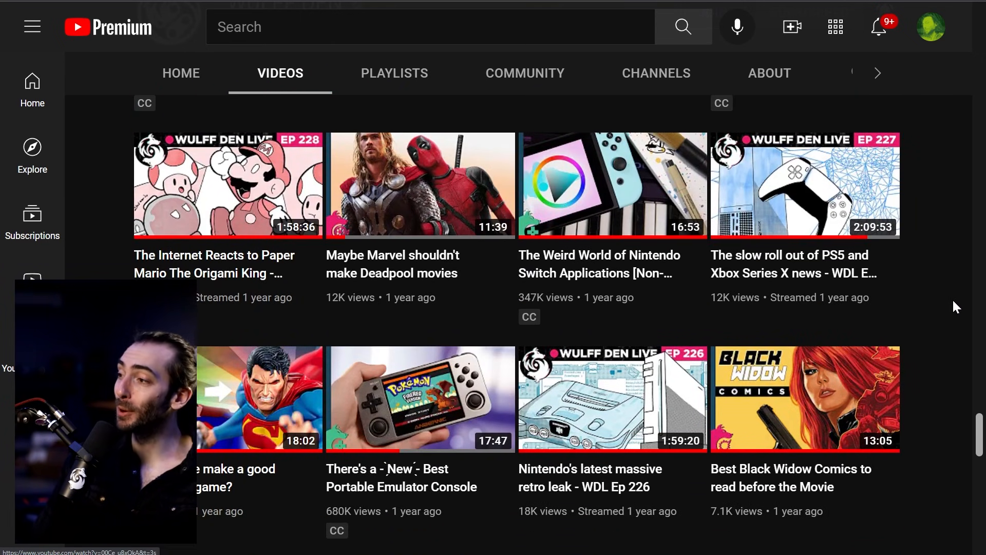
scroll(957, 307, "down", 6)
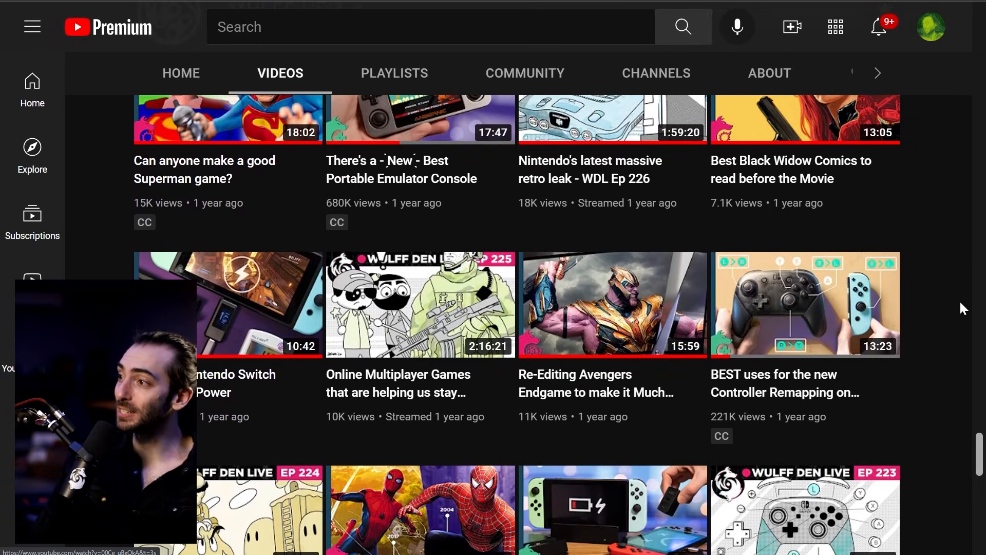
scroll(960, 300, "down", 20)
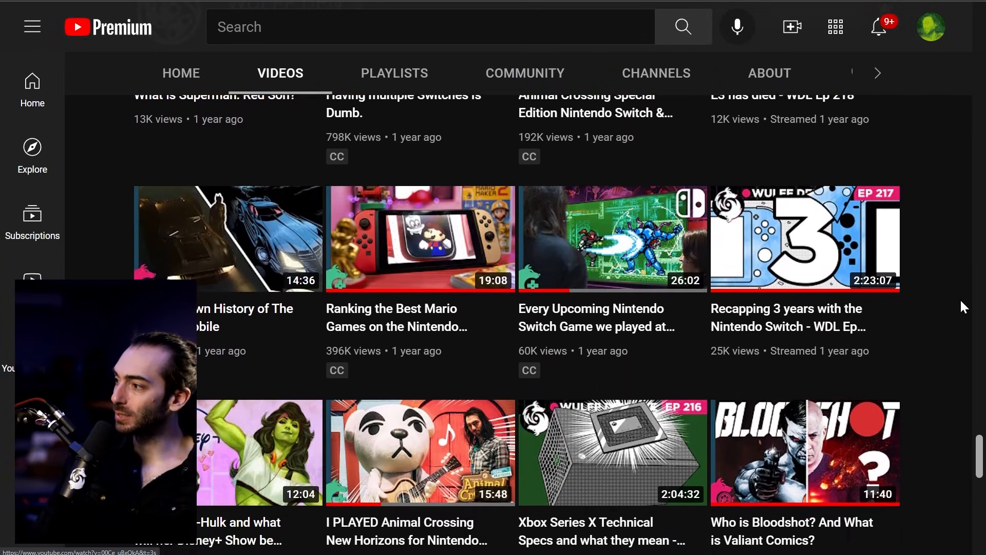